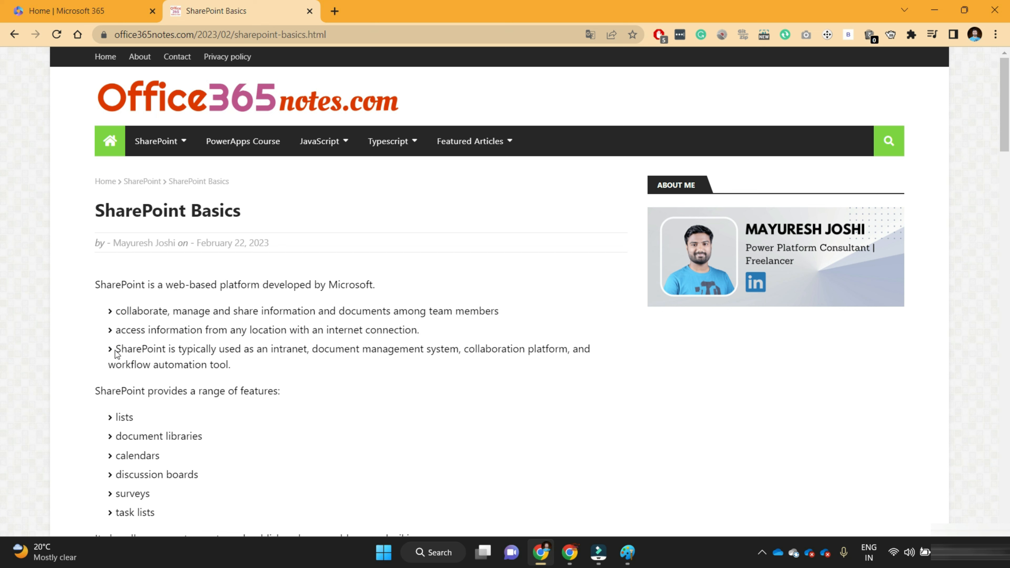
Read the typical uses of SharePoint in the article, highlighting the intranet, collaboration and workflow automation wording
left_click_drag(115, 349, 304, 352)
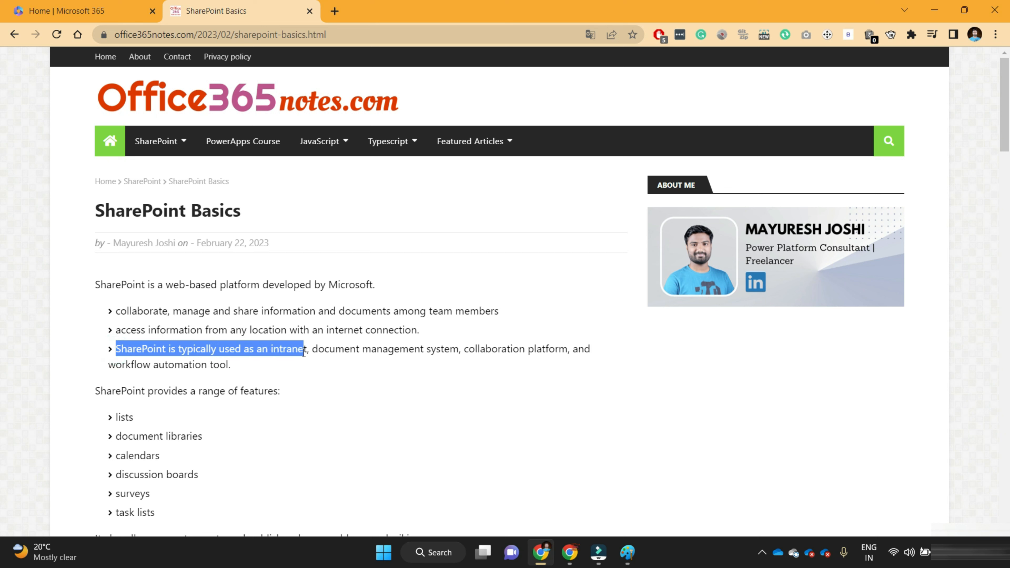
double_click(297, 351)
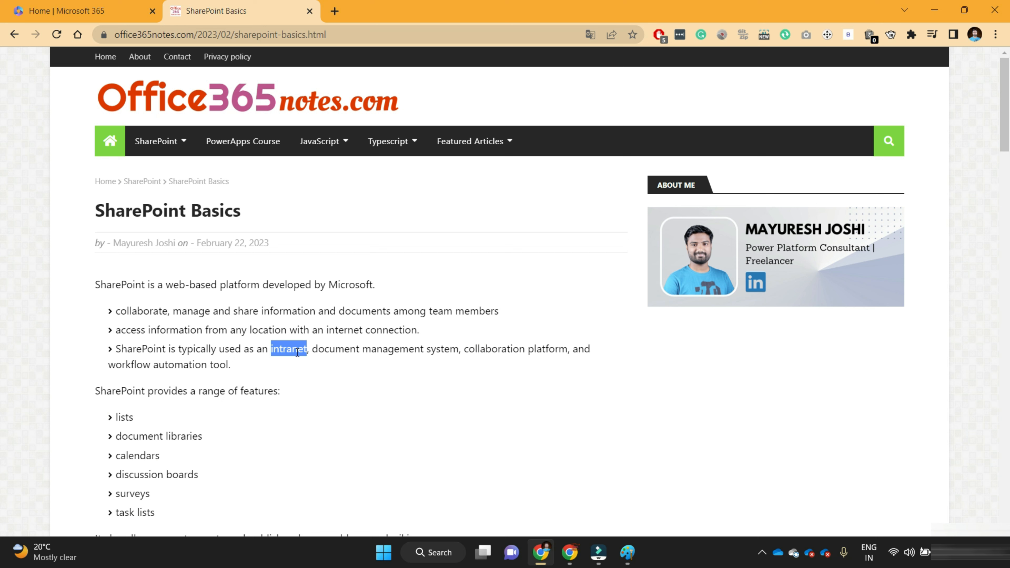
left_click_drag(314, 352, 528, 350)
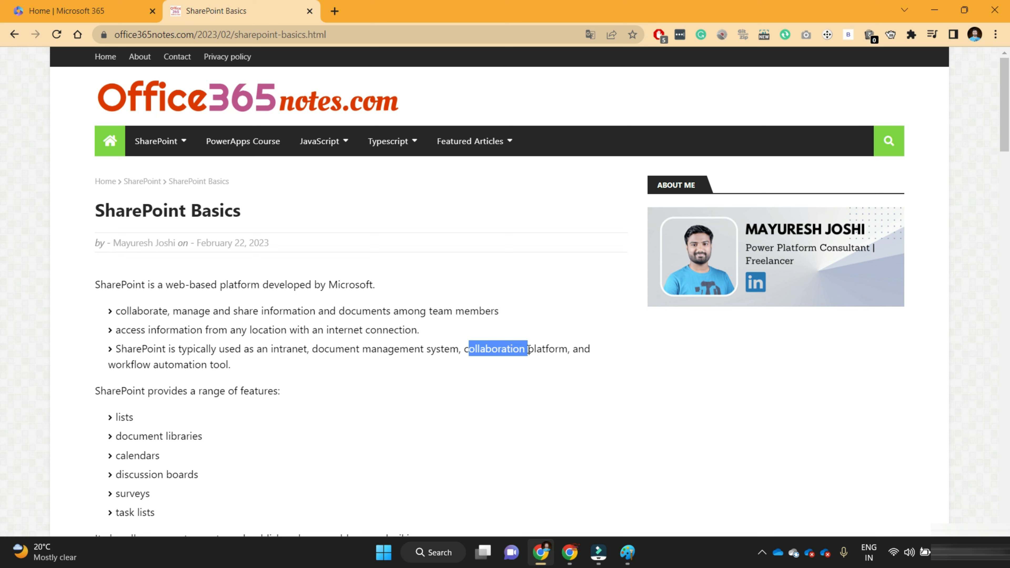
left_click_drag(108, 365, 212, 365)
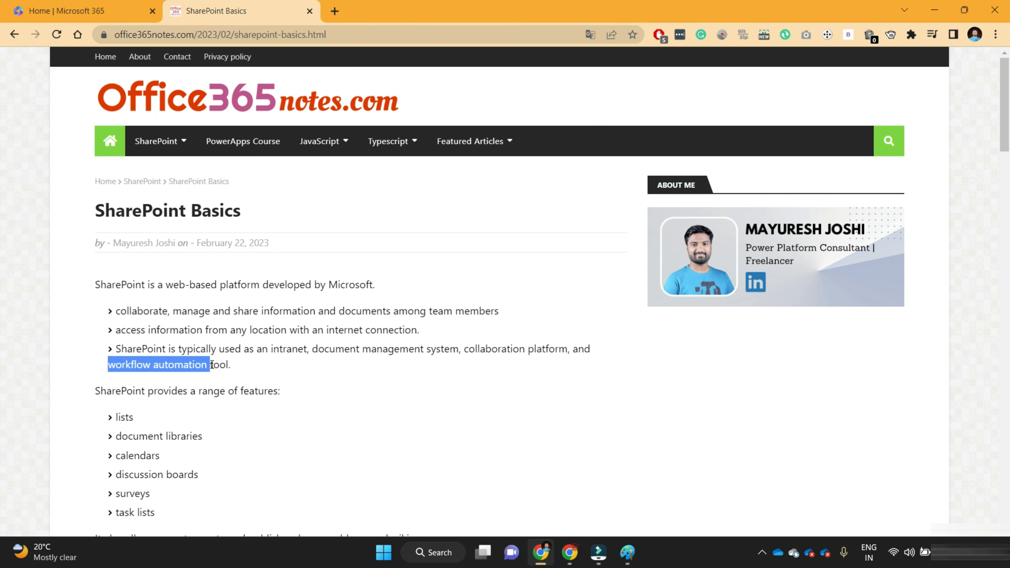
Go through the article's list of SharePoint features, highlighting each entry from lists and document libraries to task lists
scroll(212, 365, "down", 3)
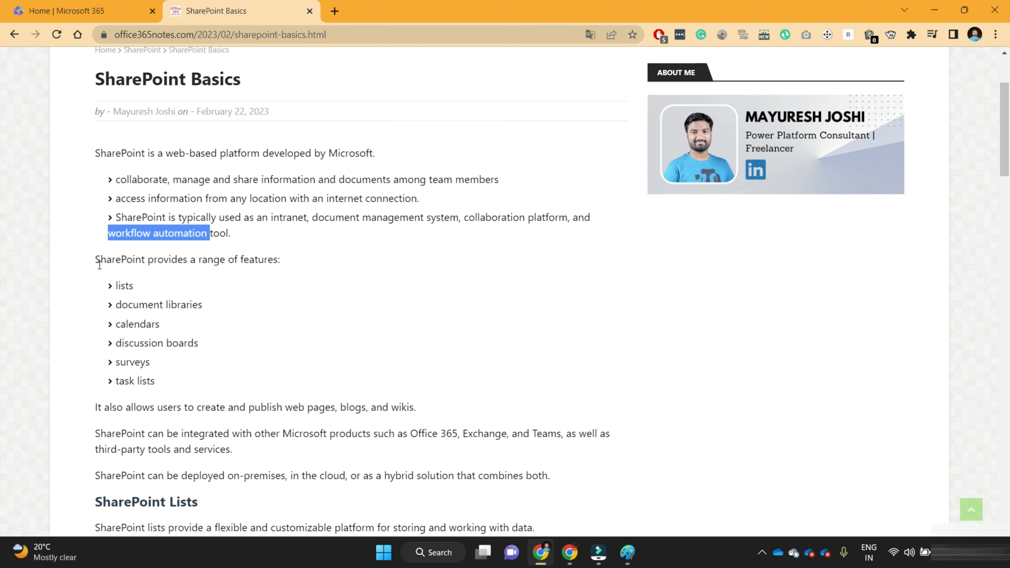
left_click_drag(96, 261, 268, 262)
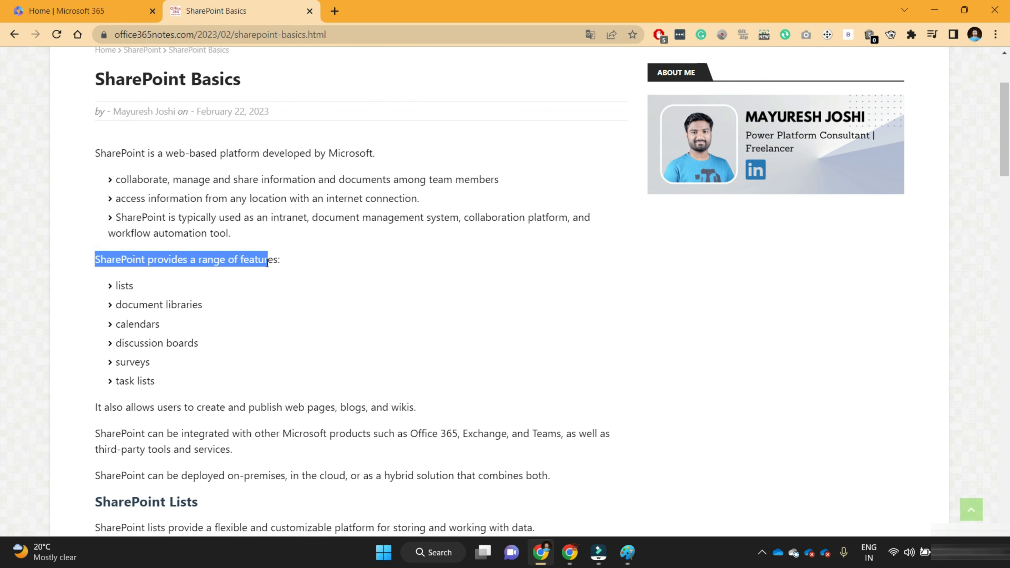
double_click(127, 286)
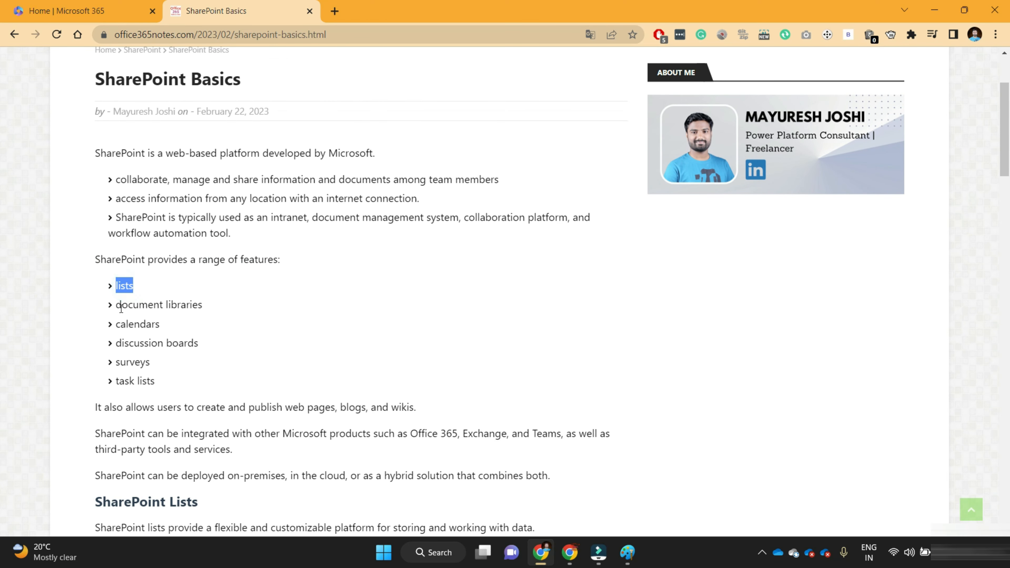
left_click_drag(116, 306, 202, 306)
double_click(138, 326)
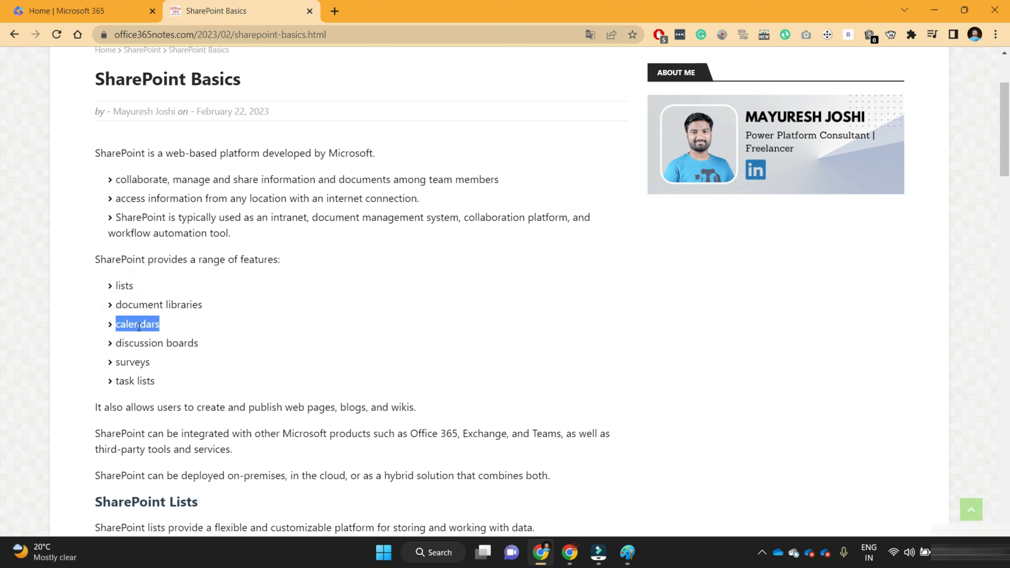
left_click_drag(117, 344, 206, 350)
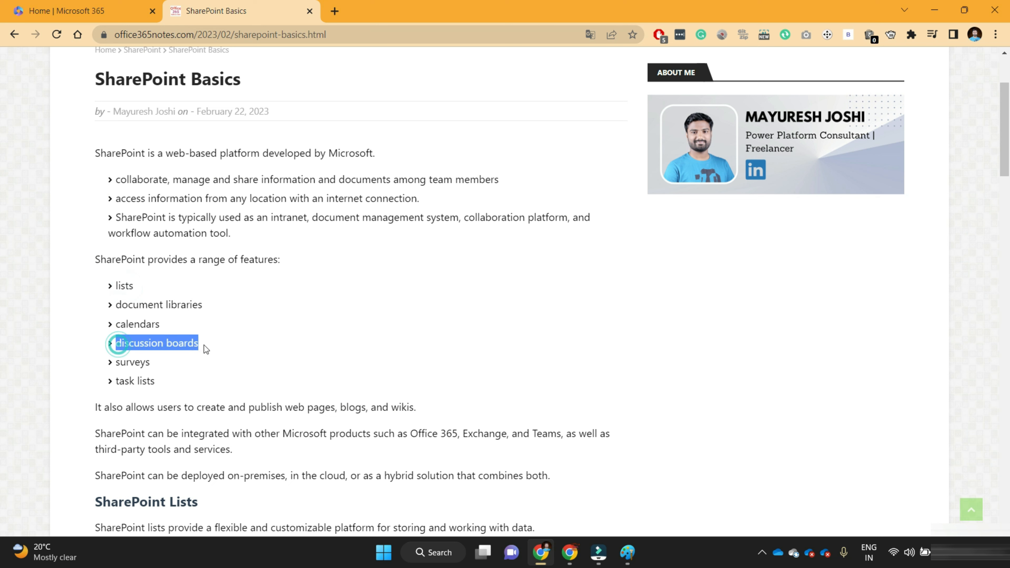
double_click(132, 363)
left_click_drag(118, 382, 159, 382)
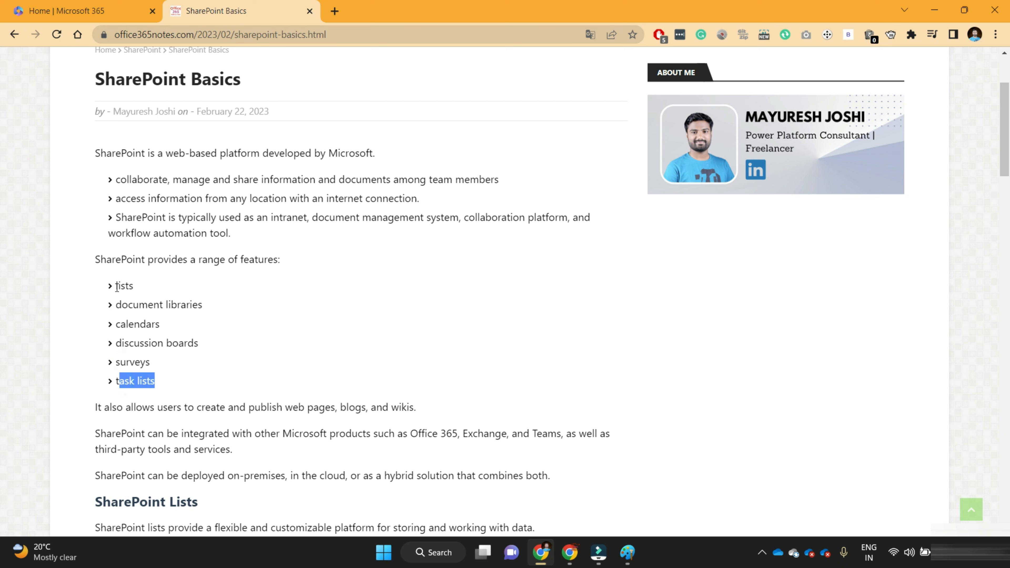
left_click_drag(117, 286, 205, 305)
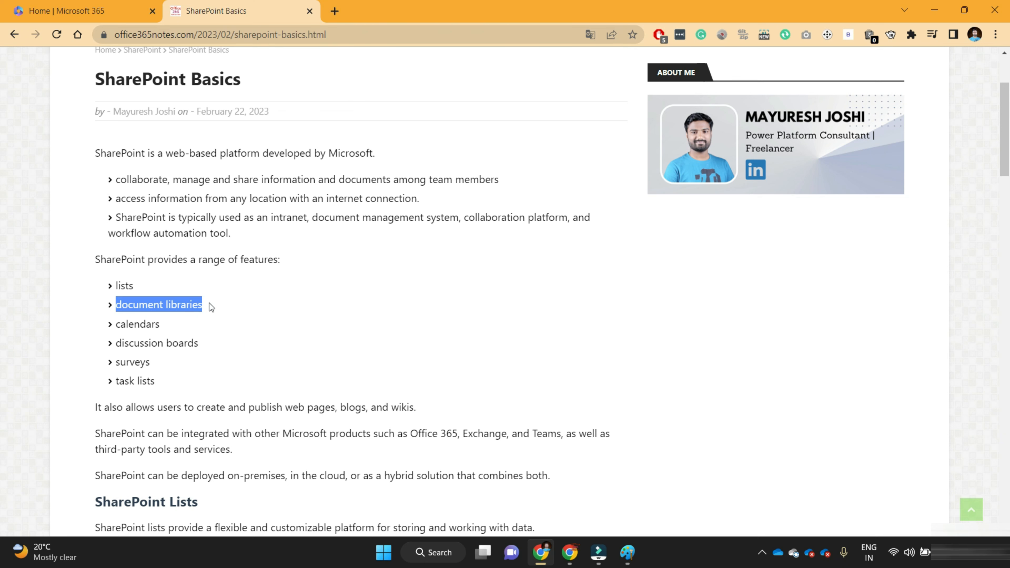
Read the passages on publishing web pages, integration with other products and deployment options, highlighting the key phrases
scroll(209, 303, "down", 3)
left_click_drag(95, 276, 409, 277)
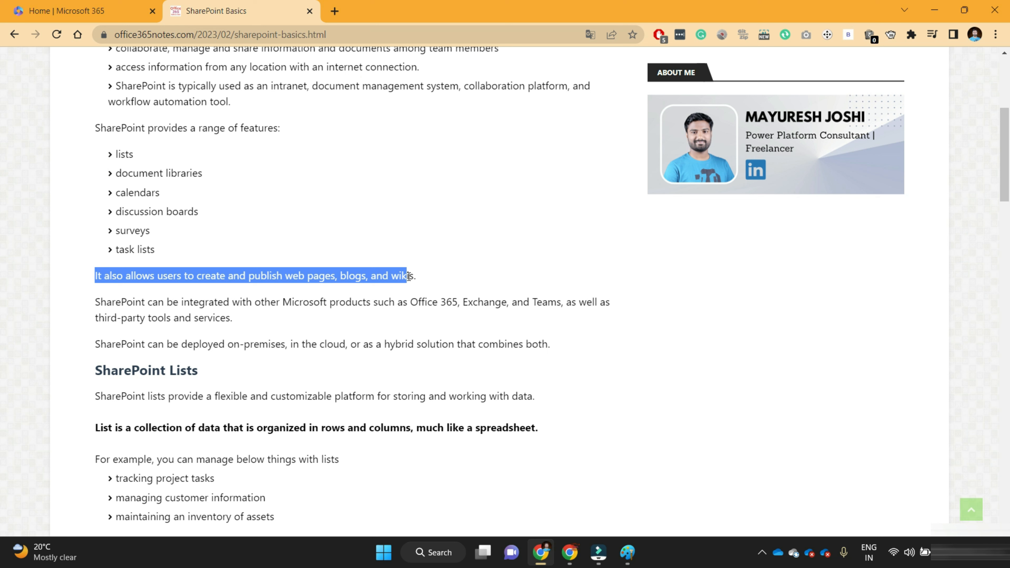
left_click_drag(95, 302, 464, 307)
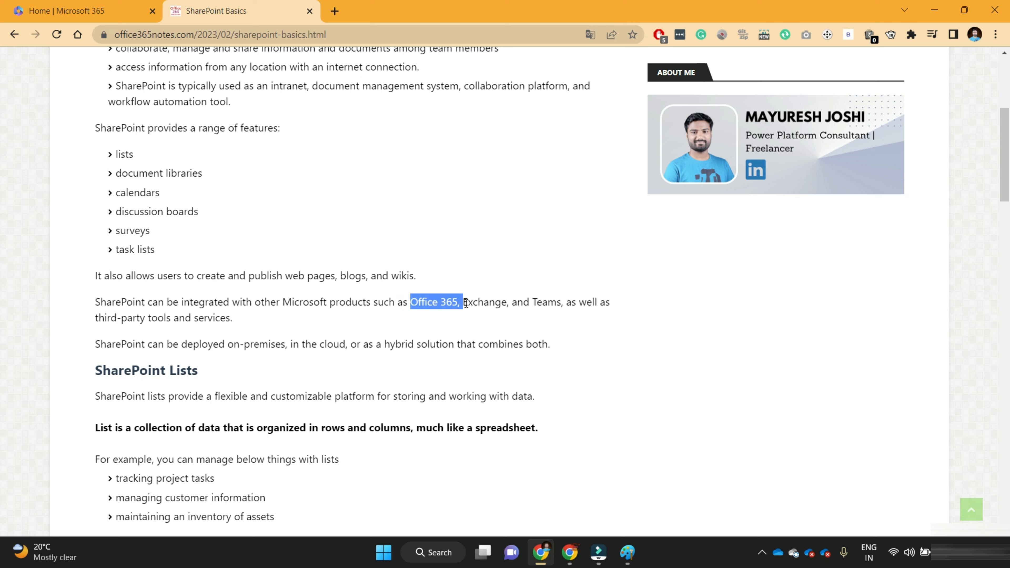
left_click_drag(532, 304, 566, 304)
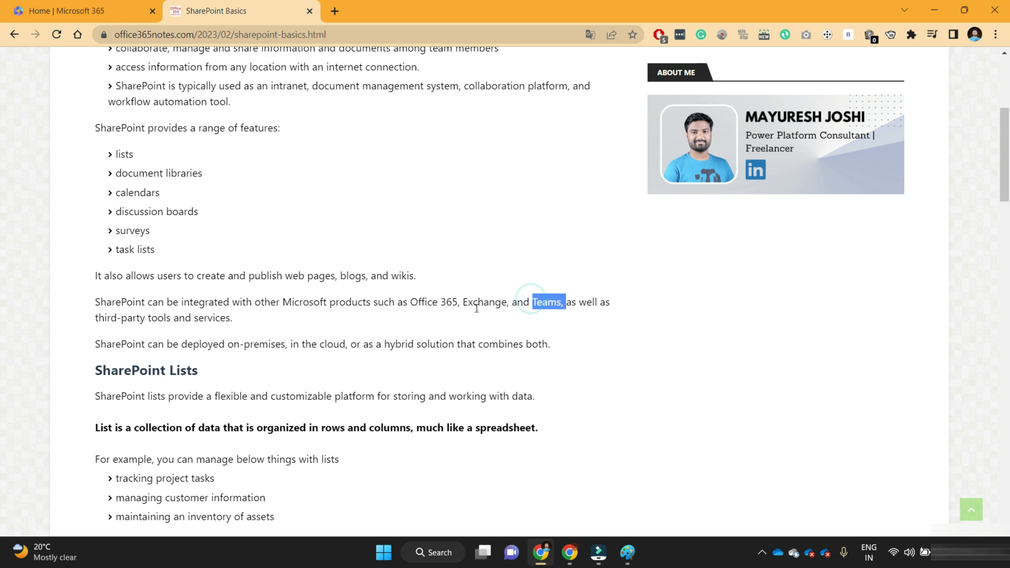
left_click_drag(116, 319, 179, 318)
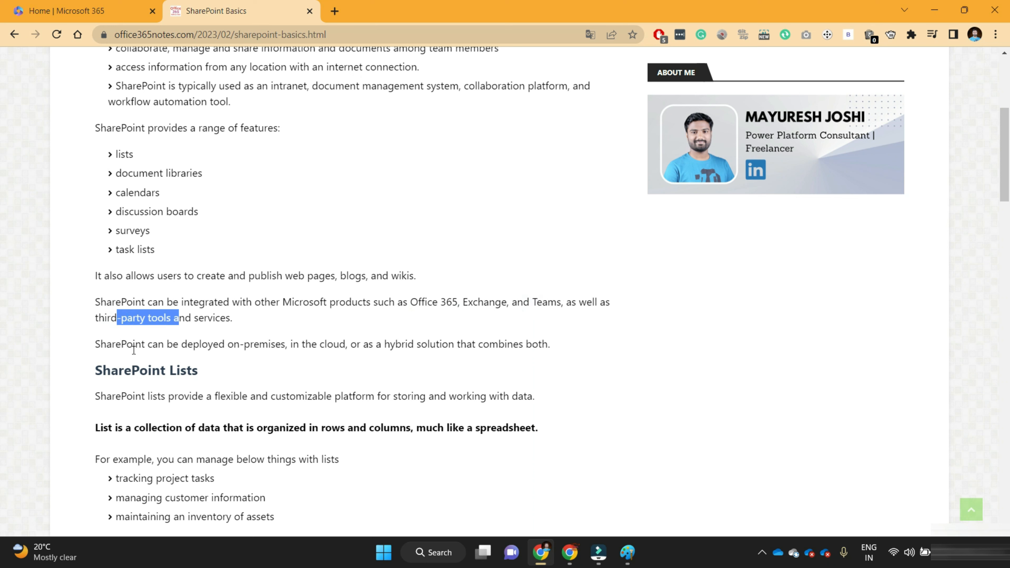
left_click_drag(112, 344, 284, 347)
left_click(253, 347)
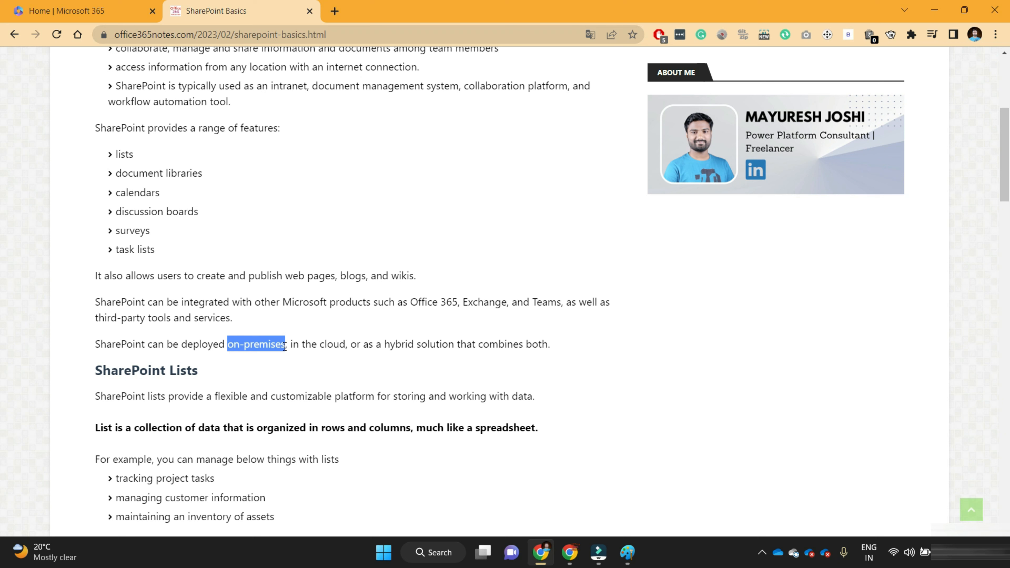
left_click_drag(107, 346, 551, 347)
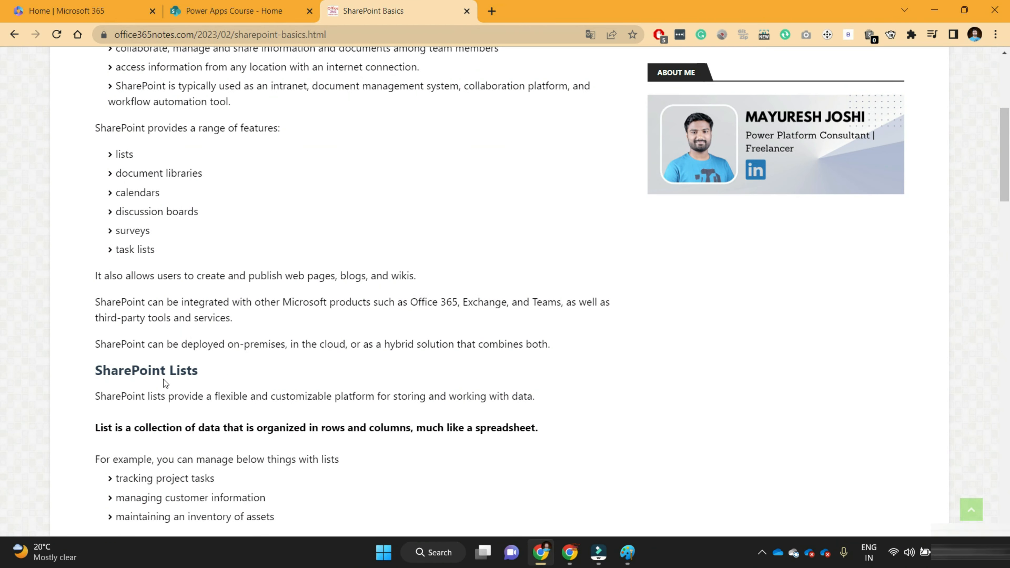
Study the SharePoint Lists section, highlighting the definition of a list and the examples of what lists can manage
scroll(165, 380, "down", 3)
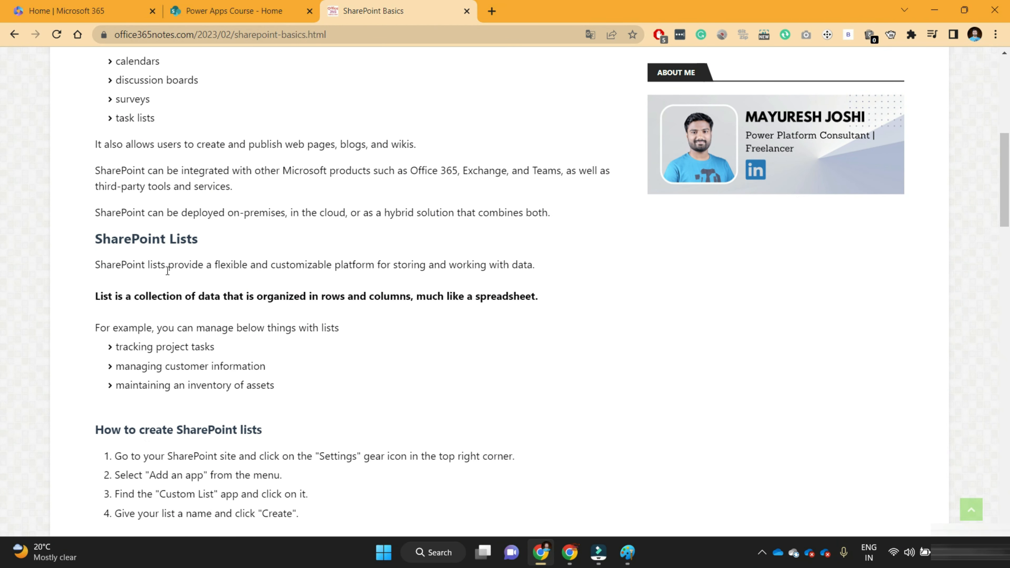
left_click_drag(190, 267, 344, 274)
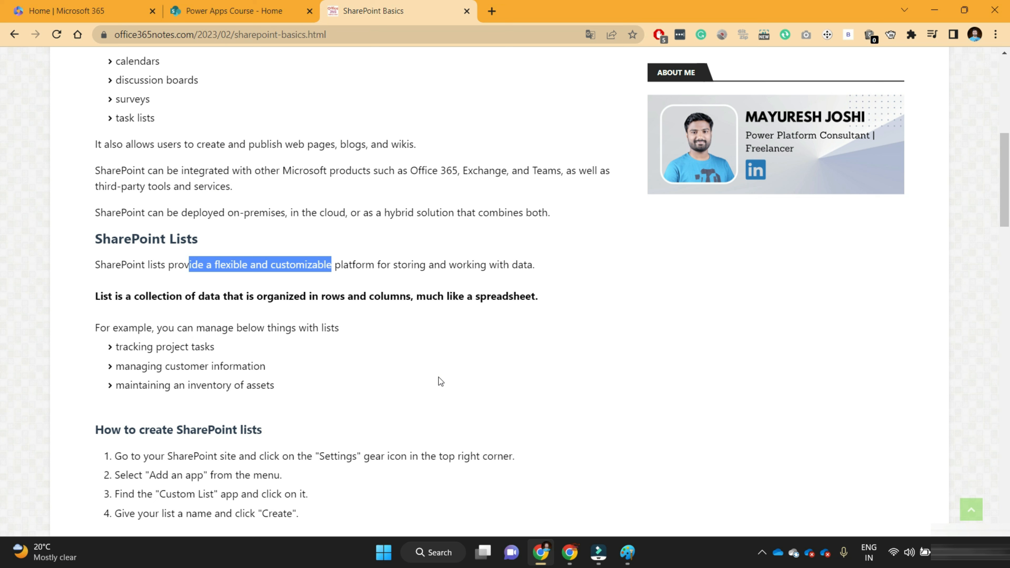
left_click_drag(100, 297, 209, 301)
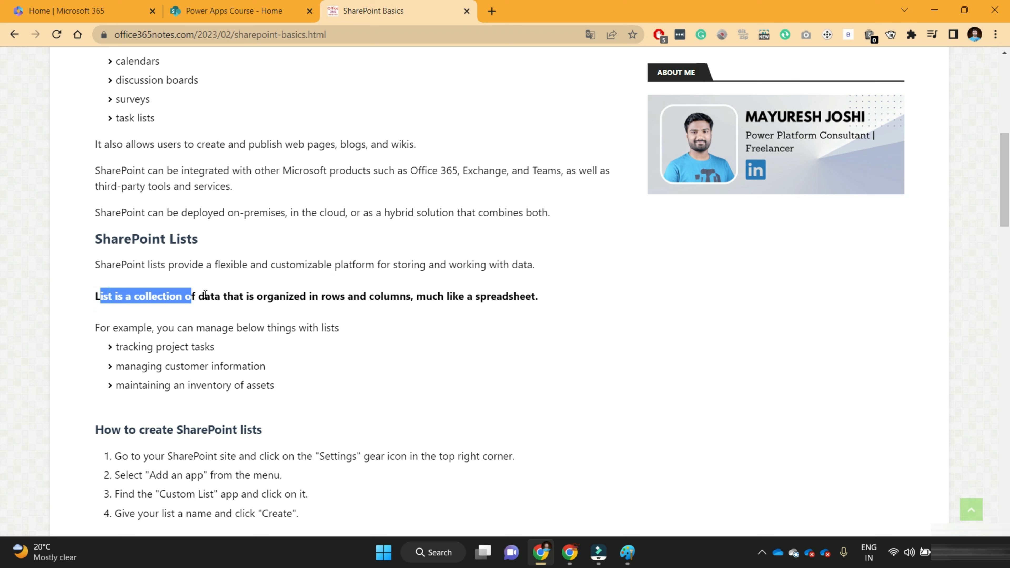
left_click_drag(362, 298, 526, 299)
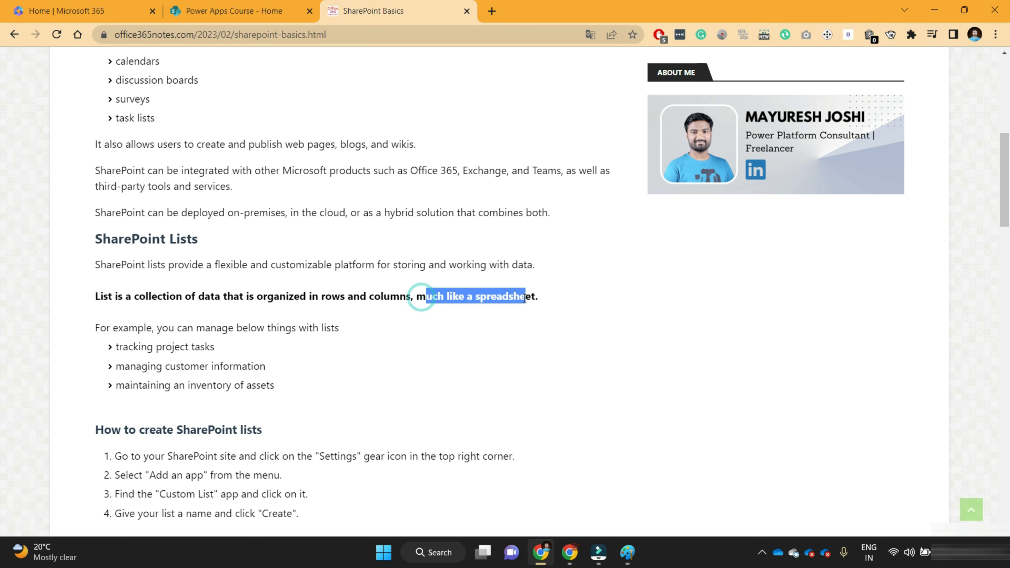
left_click_drag(97, 327, 242, 331)
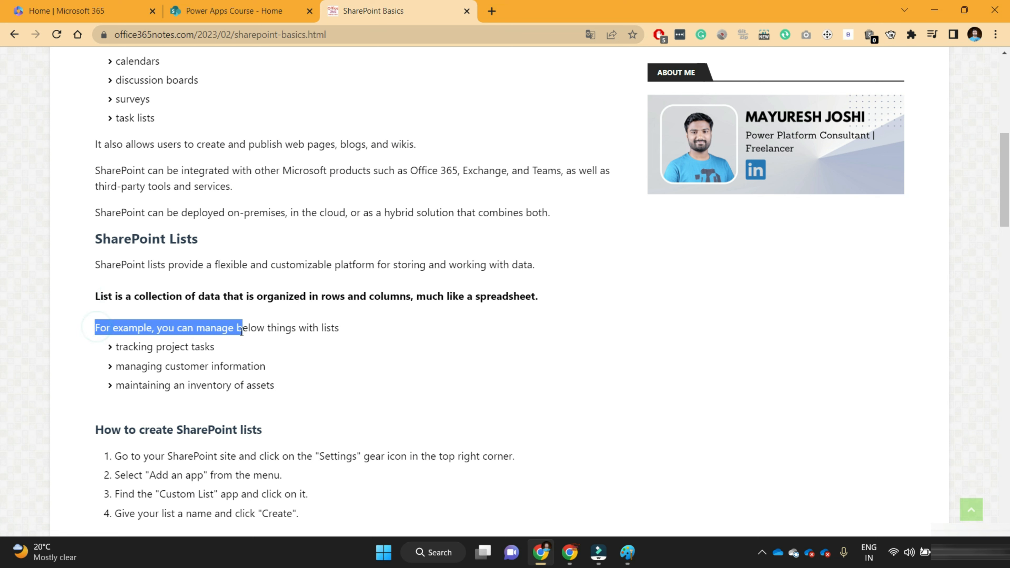
left_click_drag(113, 348, 202, 349)
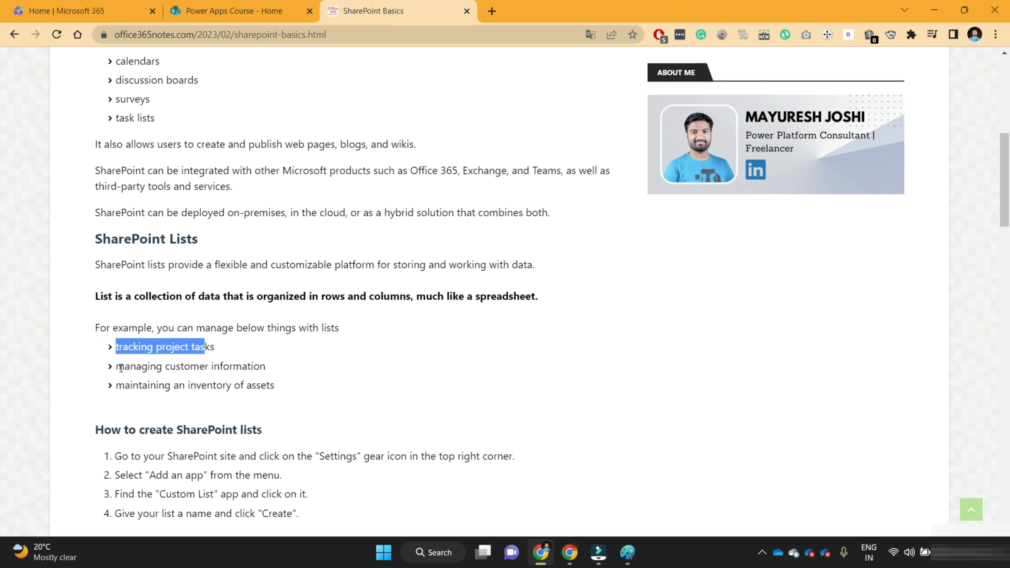
left_click_drag(116, 366, 245, 372)
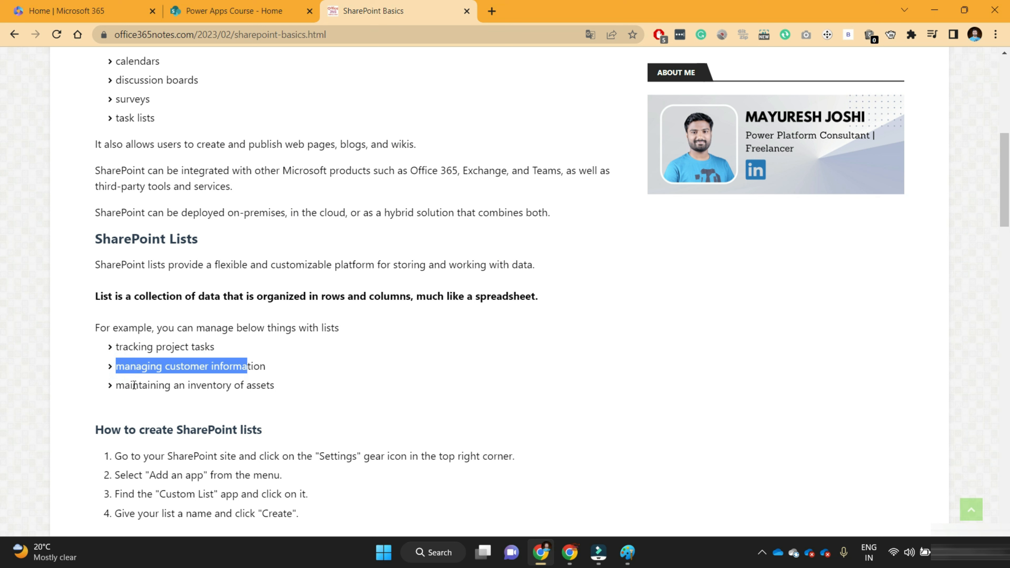
left_click_drag(131, 385, 258, 389)
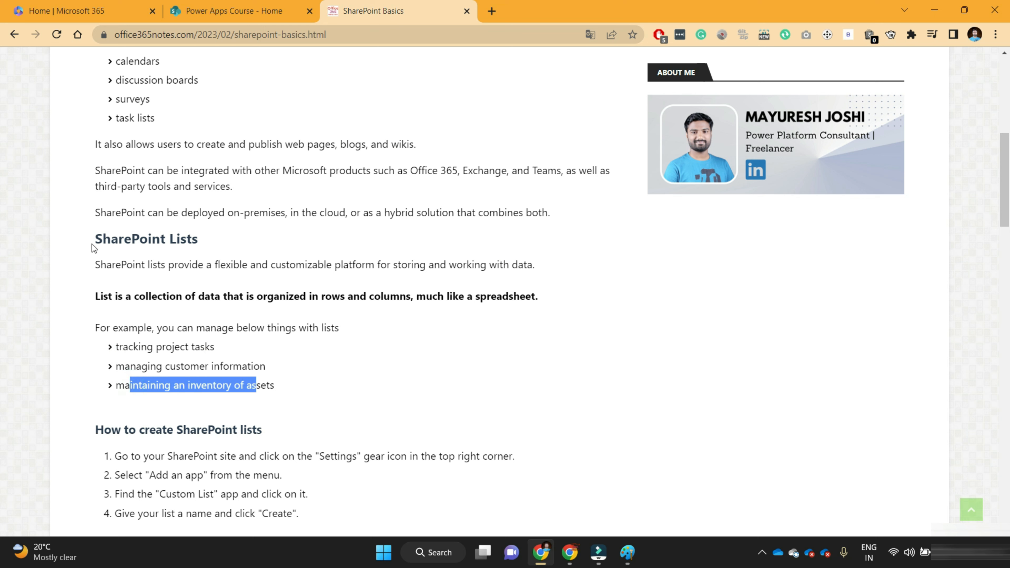
left_click_drag(91, 244, 209, 247)
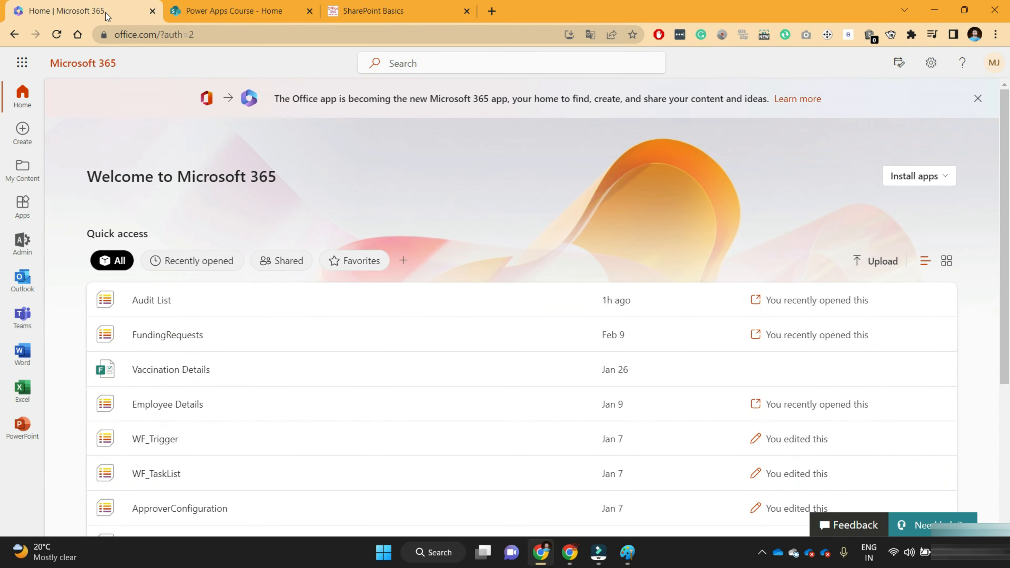
Close the Power Apps Course page and check which account is signed in to Microsoft 365
left_click(309, 11)
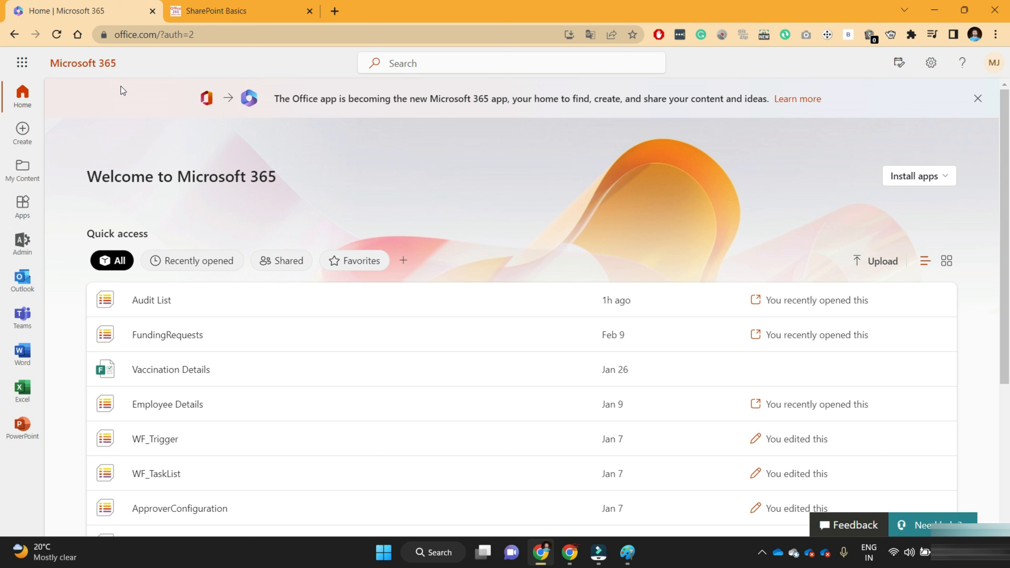
left_click(180, 33)
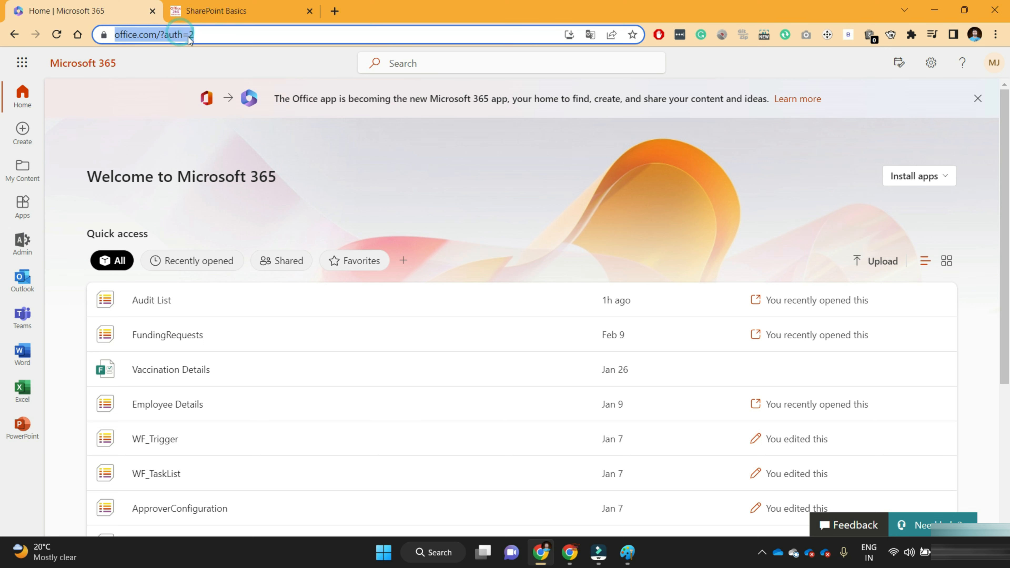
left_click(992, 64)
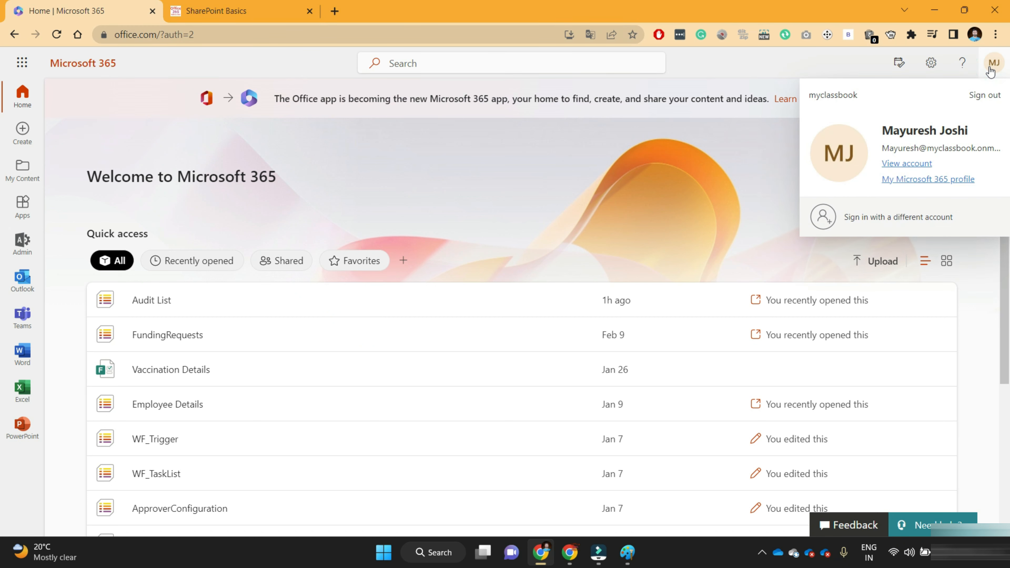
left_click(992, 65)
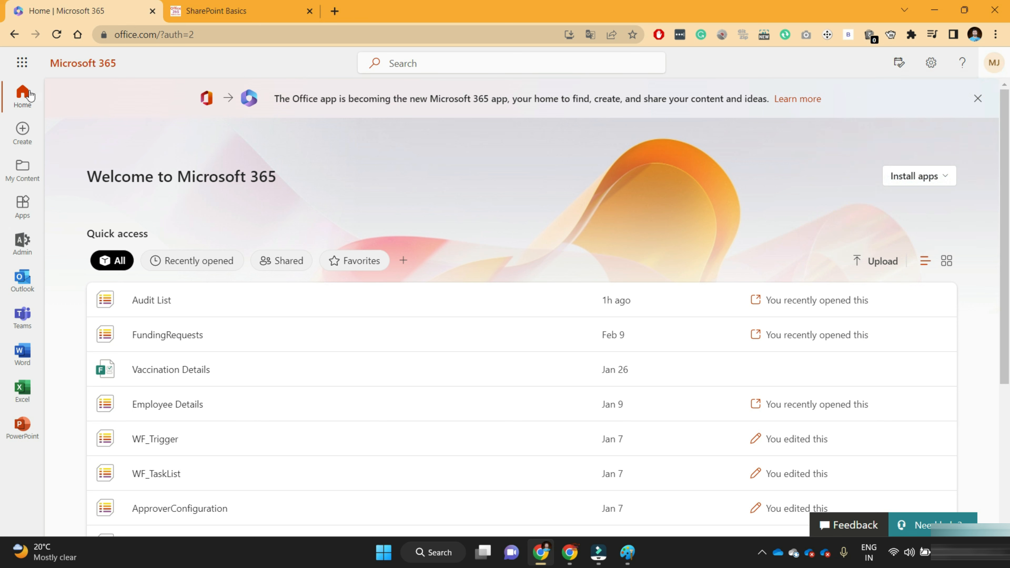
Open SharePoint from the Microsoft 365 apps and dismiss the page translation prompt
left_click(22, 63)
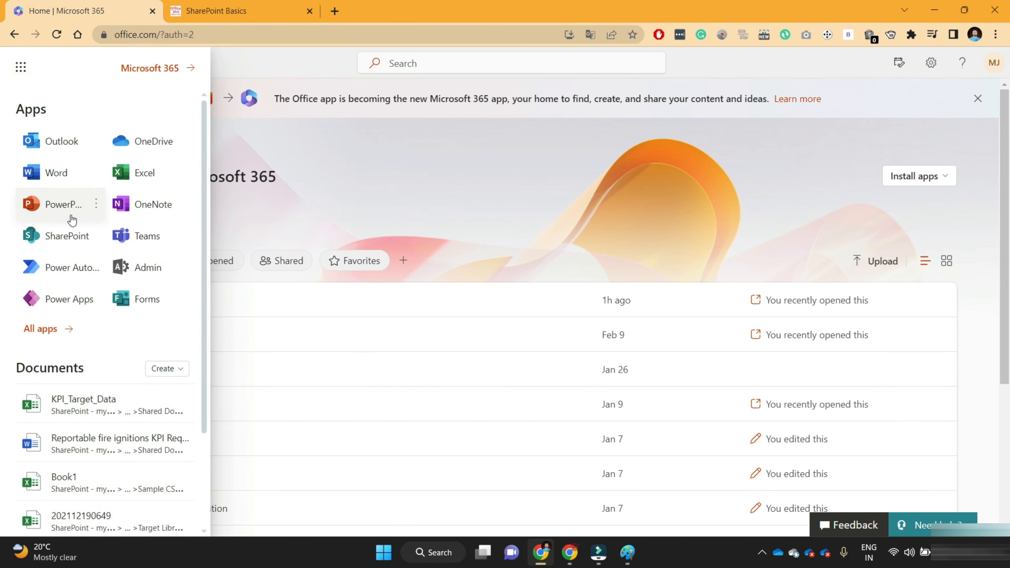
left_click(63, 239)
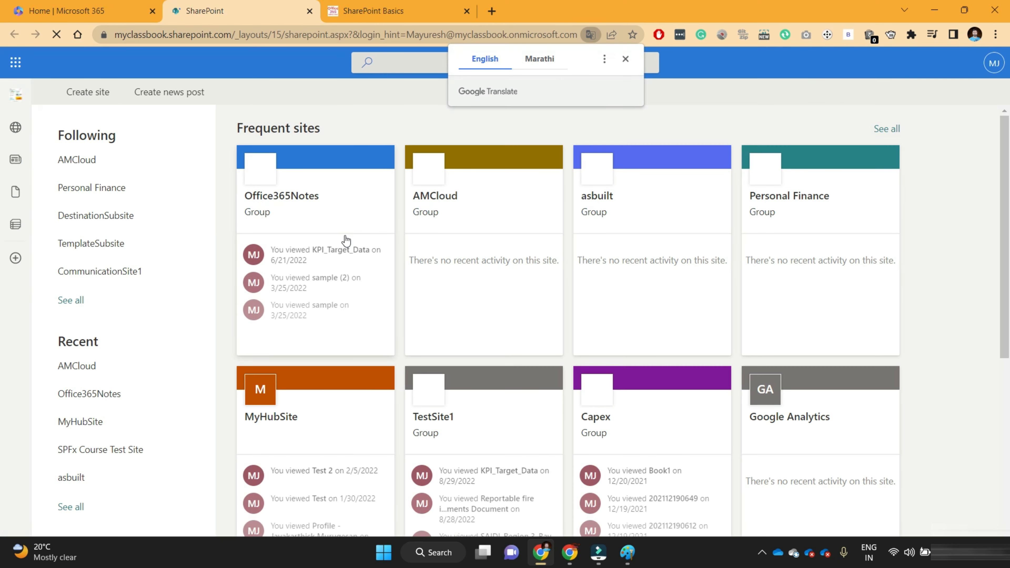
left_click(625, 59)
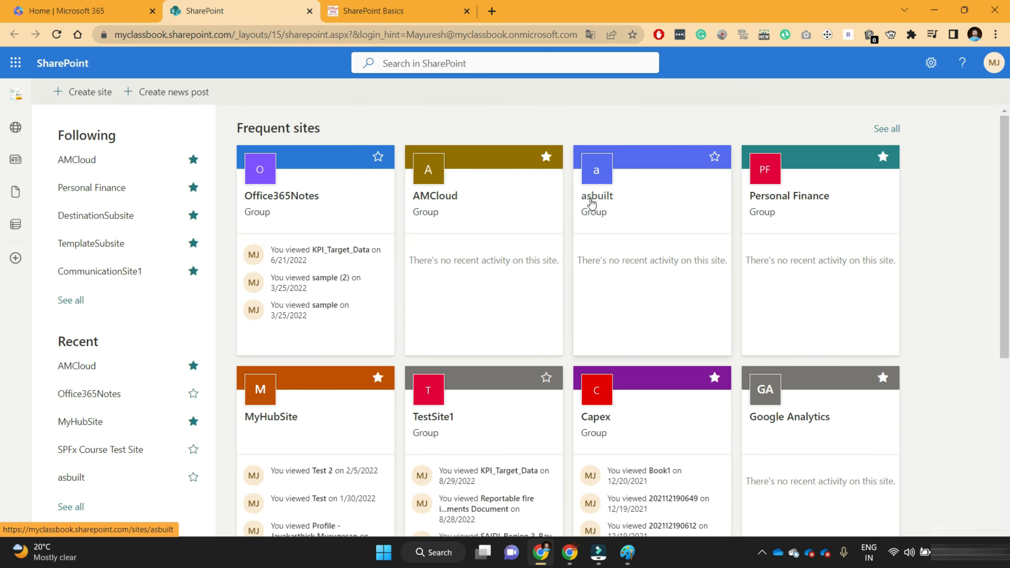
Look through the frequent sites on the SharePoint start page
scroll(792, 280, "down", 6)
scroll(792, 279, "up", 3)
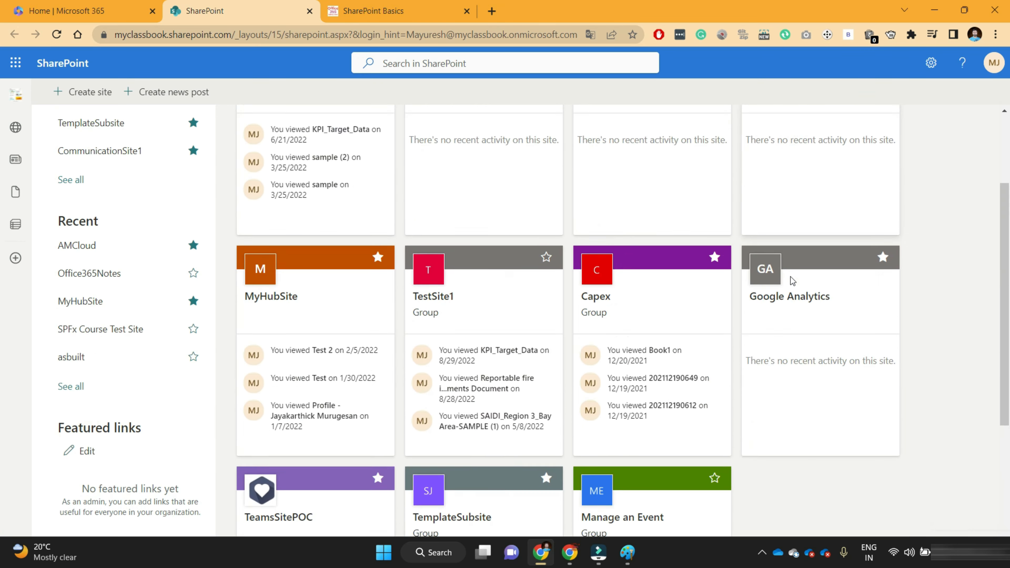
scroll(792, 279, "up", 3)
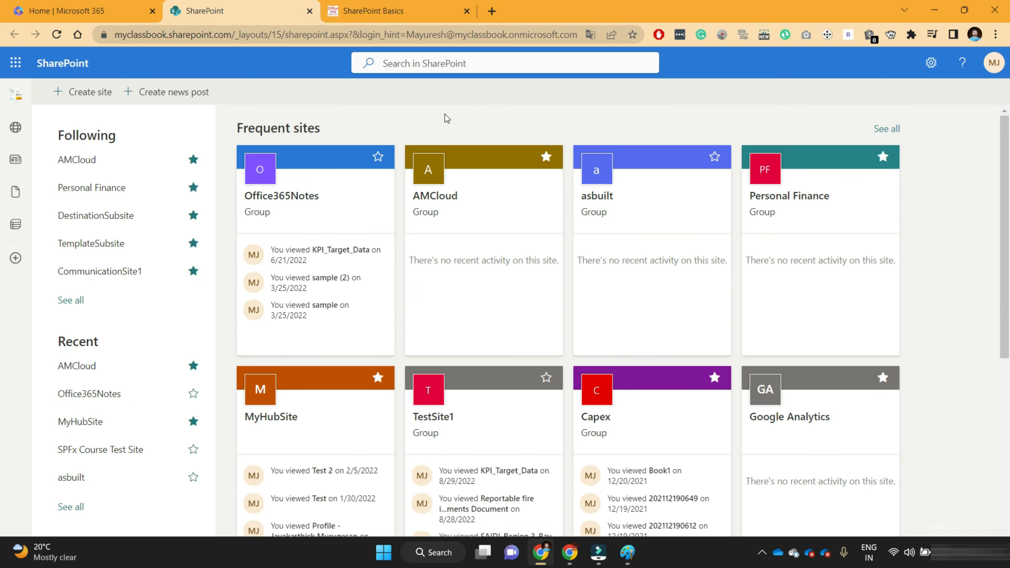
Check the SharePoint start page's web address and compare it with the Microsoft 365 home page
left_click(173, 32)
left_click(106, 14)
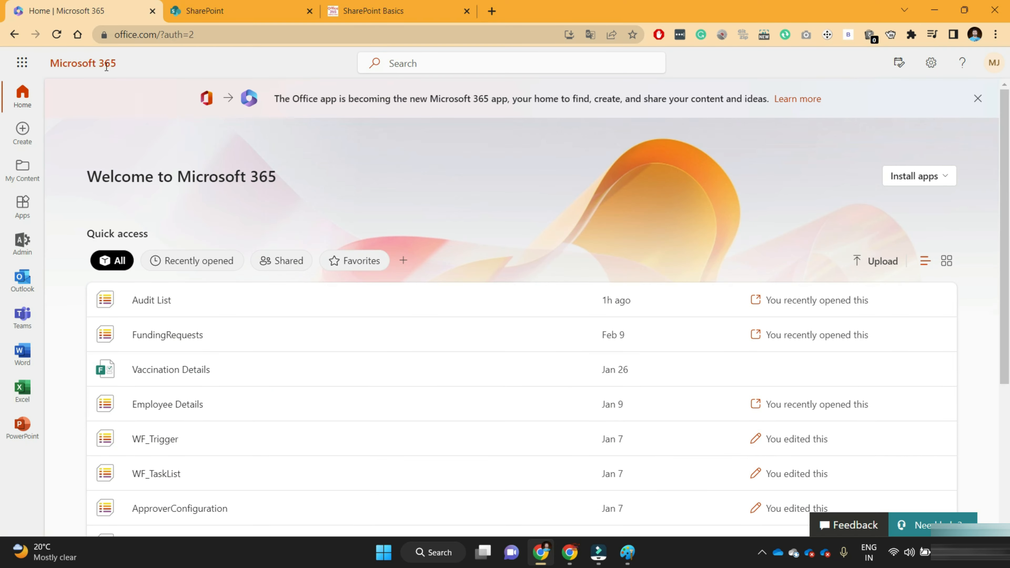
left_click(194, 18)
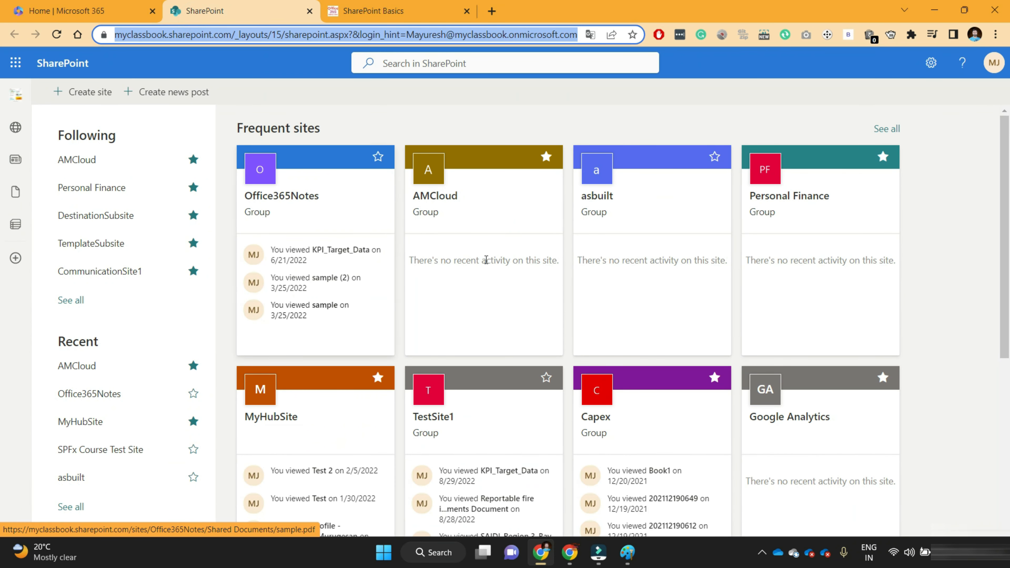
Create a private team site named LeaveApp in English, without adding any members
left_click(75, 95)
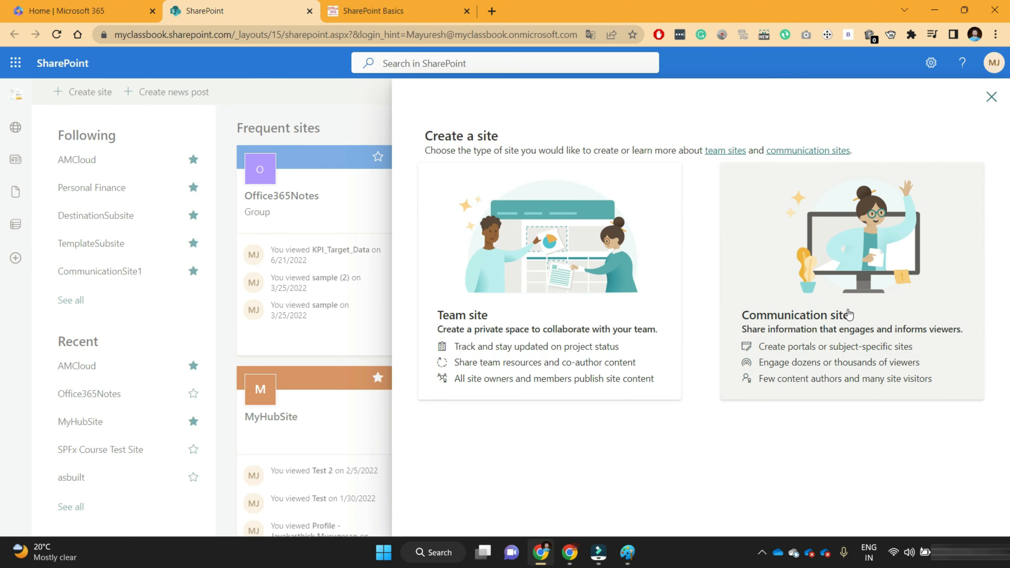
left_click(543, 269)
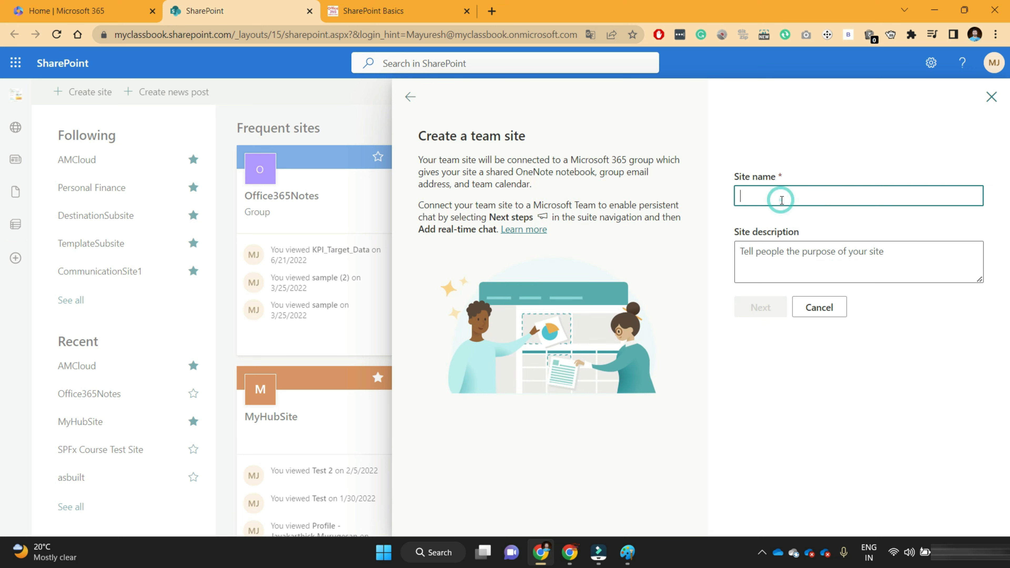
type("LeaveApp")
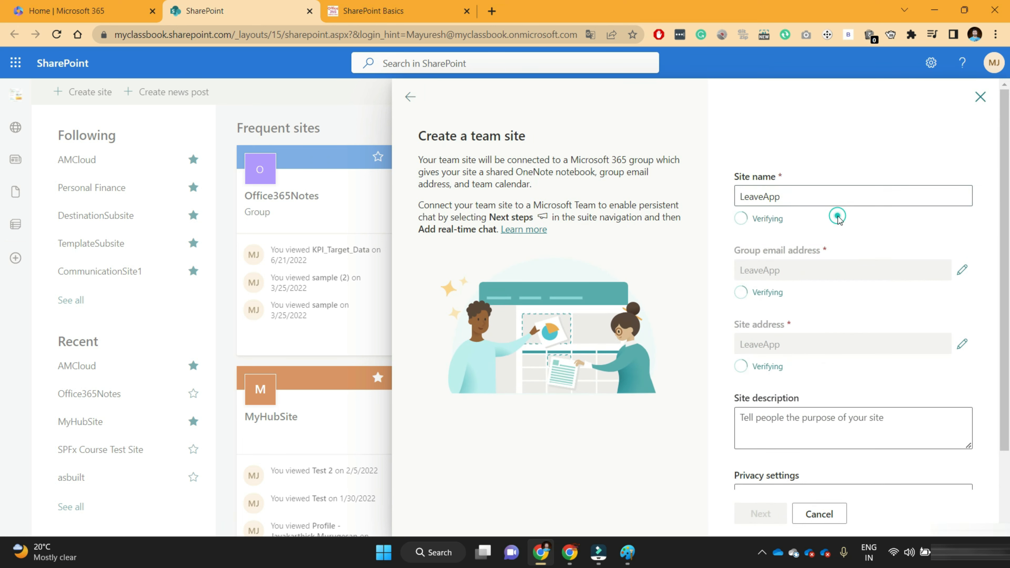
scroll(808, 402, "down", 1)
scroll(807, 402, "down", 2)
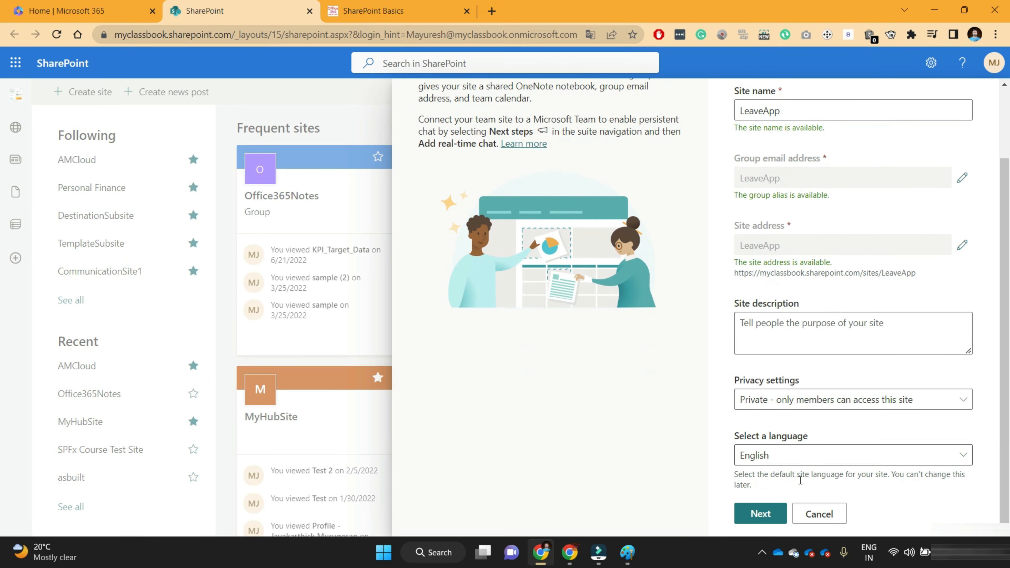
left_click(762, 514)
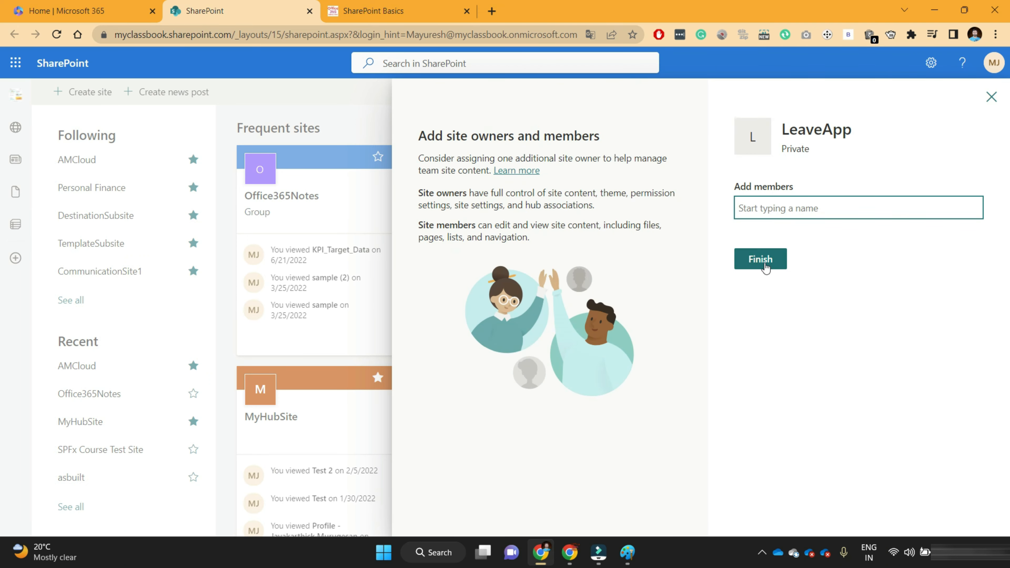
left_click(764, 261)
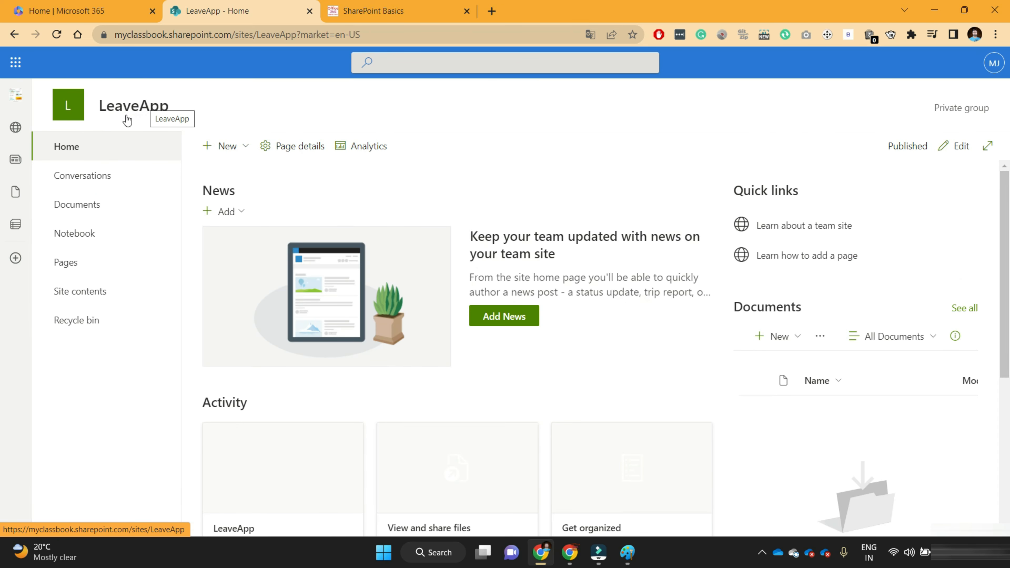
Highlight the domain and the LeaveApp name in the new site's web address, and dismiss the site design prompt
left_click(263, 36)
left_click(264, 36)
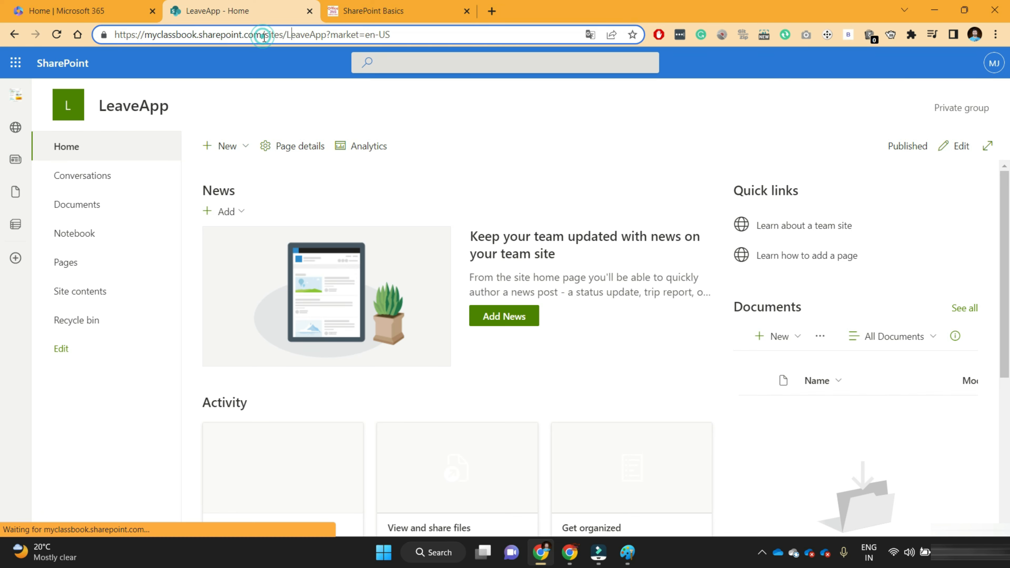
left_click(262, 38)
key("shift+Home")
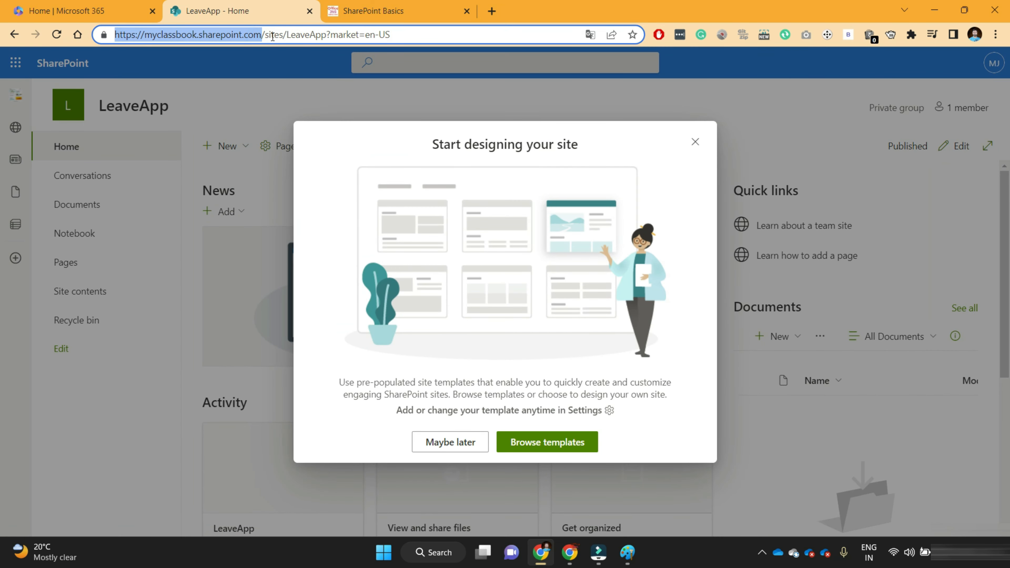
left_click(272, 36)
left_click_drag(286, 35, 327, 35)
left_click(309, 35)
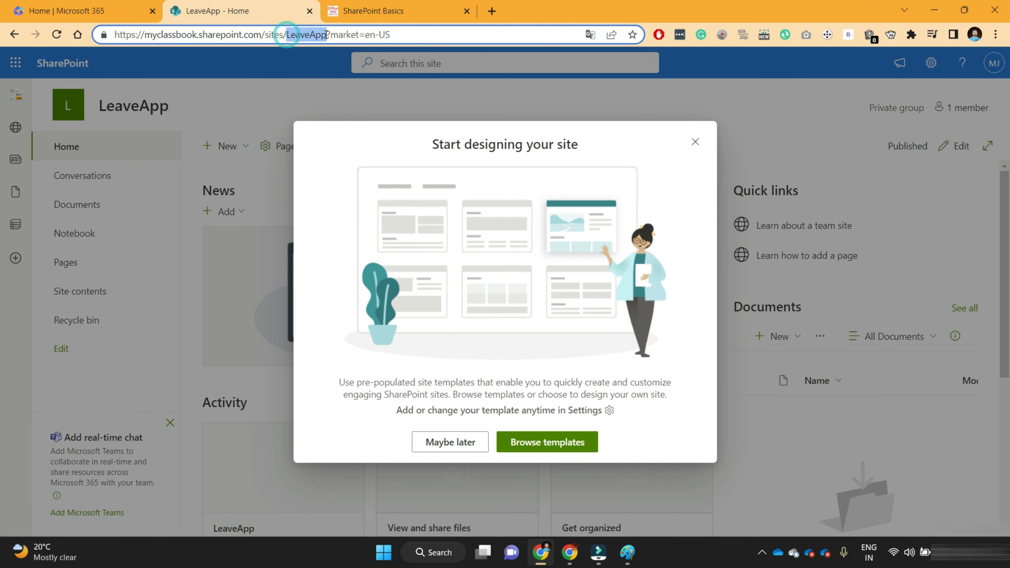
left_click(695, 142)
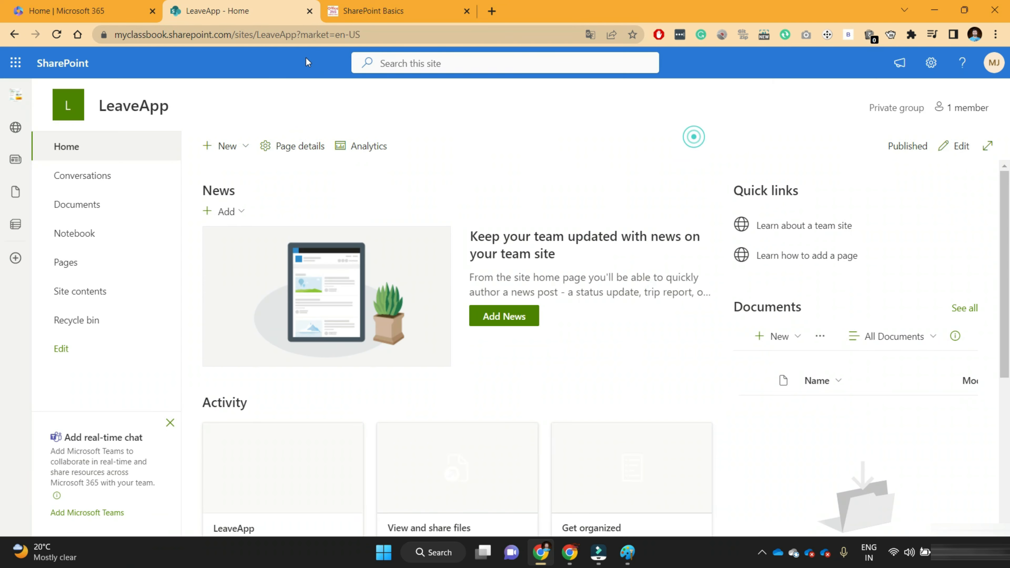
Study the site's URL structure, highlighting the part up to "sites/" and the LeaveApp site name separately
left_click(267, 35)
left_click_drag(286, 35, 104, 35)
left_click(312, 35)
left_click(288, 35)
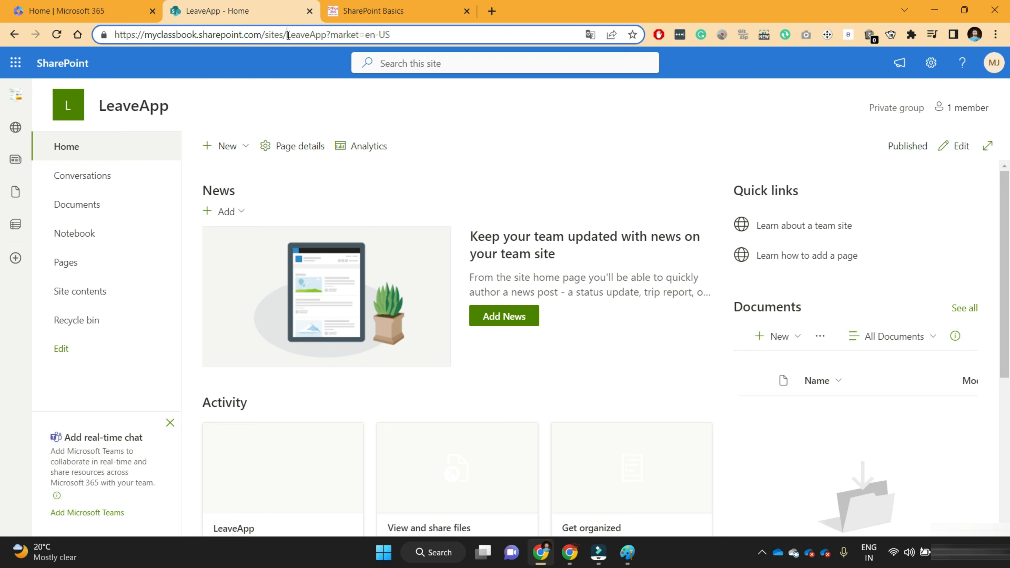
left_click_drag(288, 35, 328, 35)
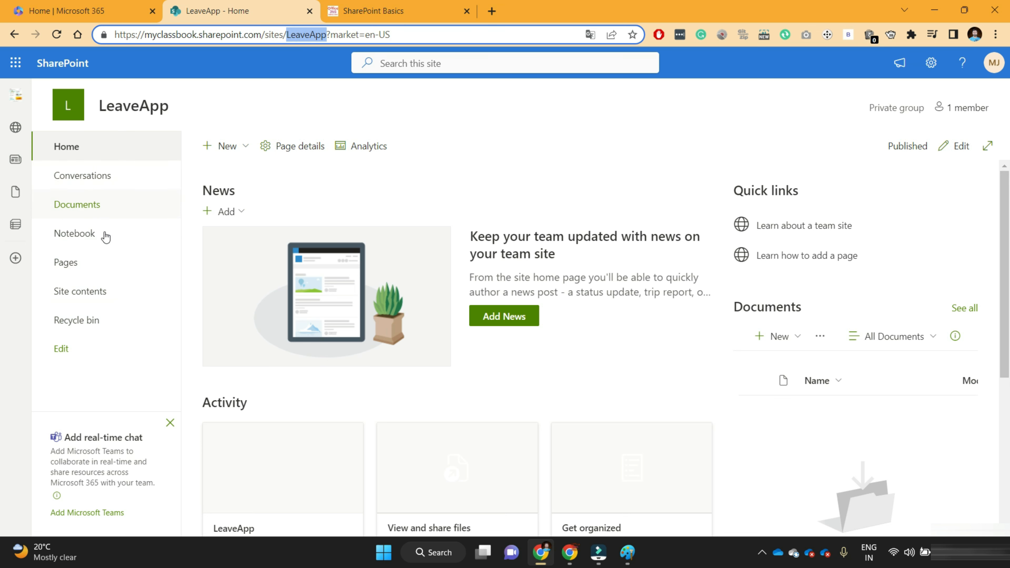
Consult the SharePoint Basics article on creating lists, highlighting the heading "How to create SharePoint lists"
left_click(95, 297)
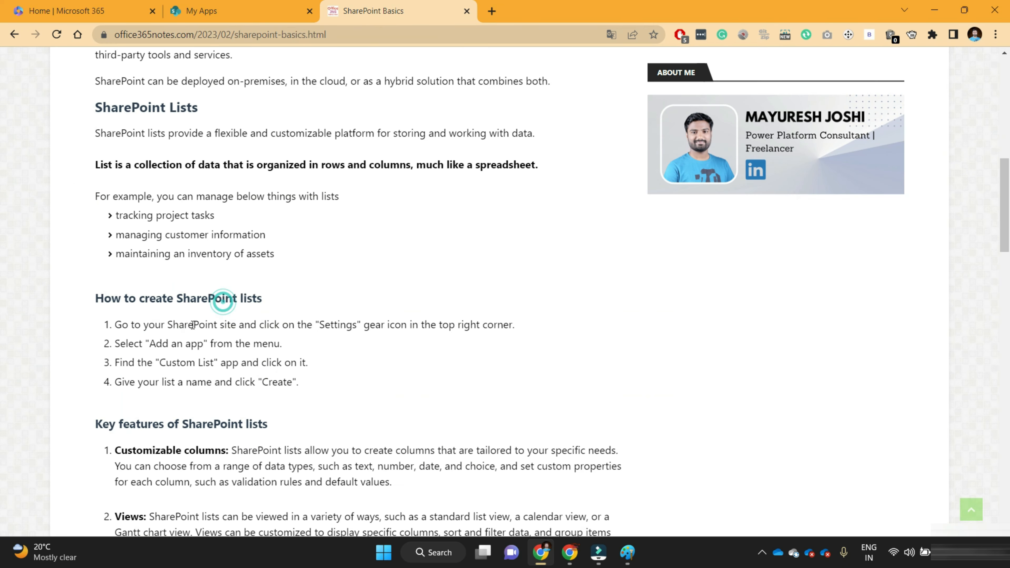
scroll(127, 377, "up", 3)
left_click_drag(96, 430, 262, 430)
Create a blank list named Employee Information from the LeaveApp site's contents, shown in the site navigation
left_click(251, 8)
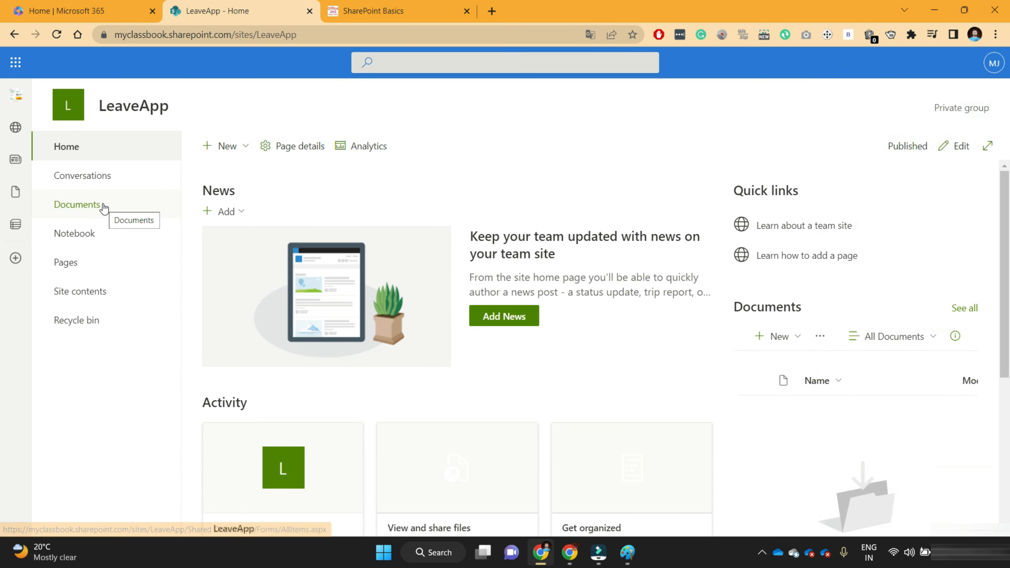
left_click(109, 295)
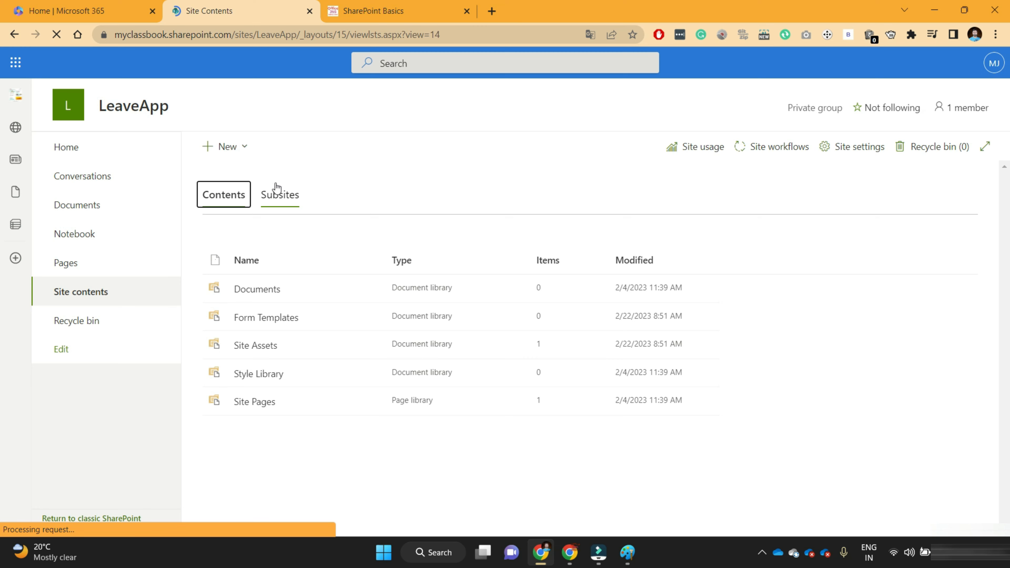
left_click(233, 148)
left_click(224, 176)
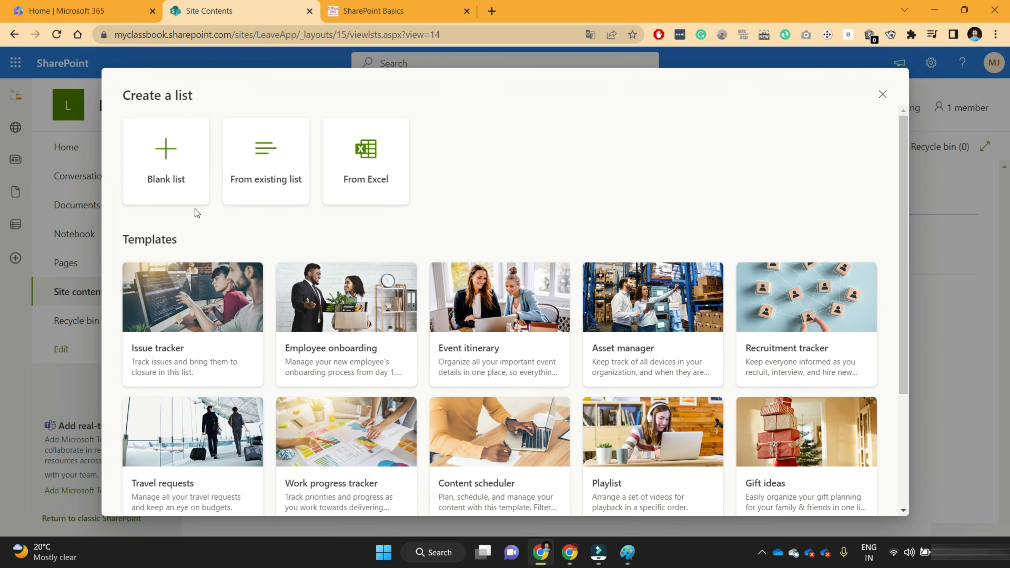
left_click(163, 170)
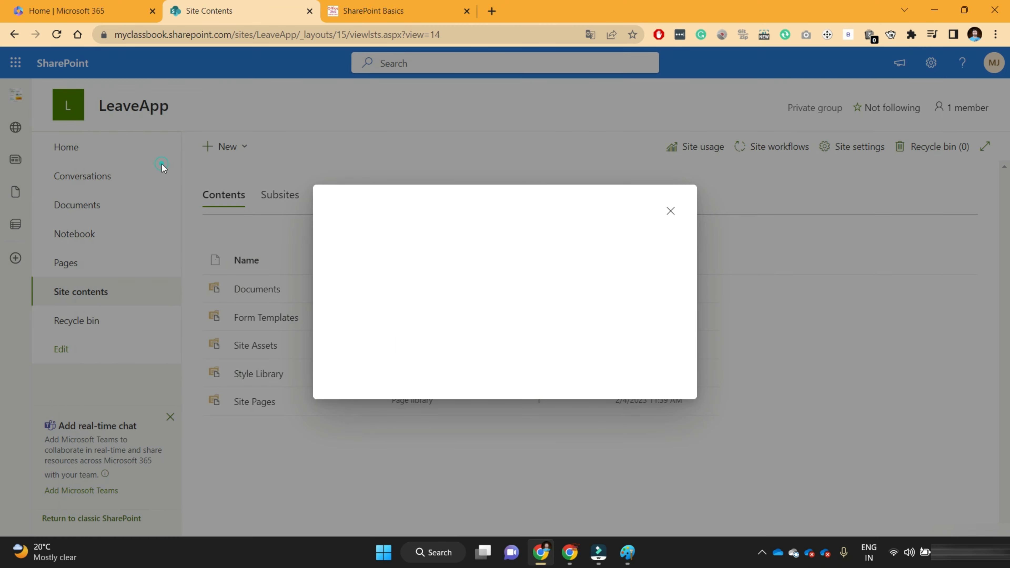
left_click(366, 242)
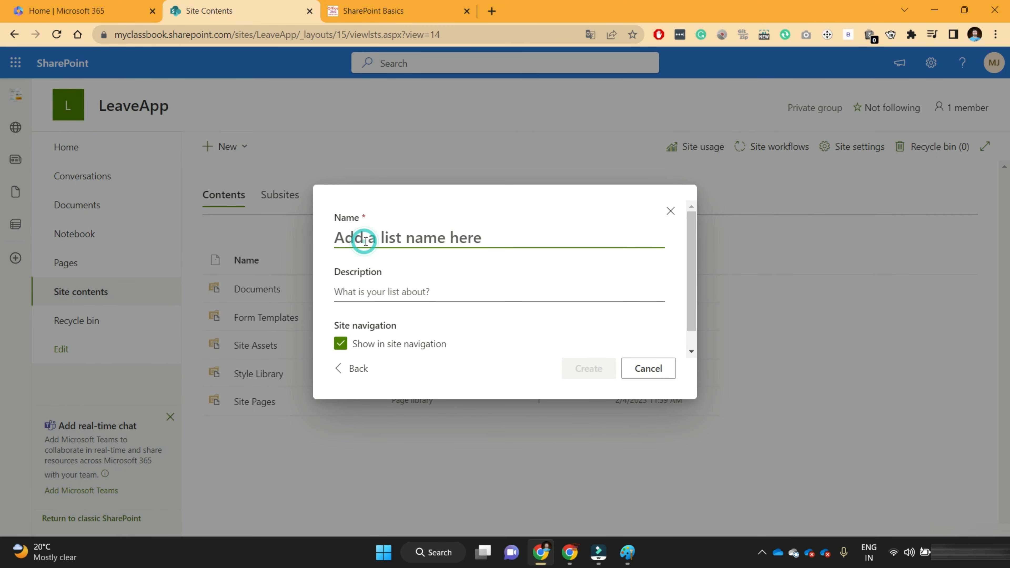
type("E")
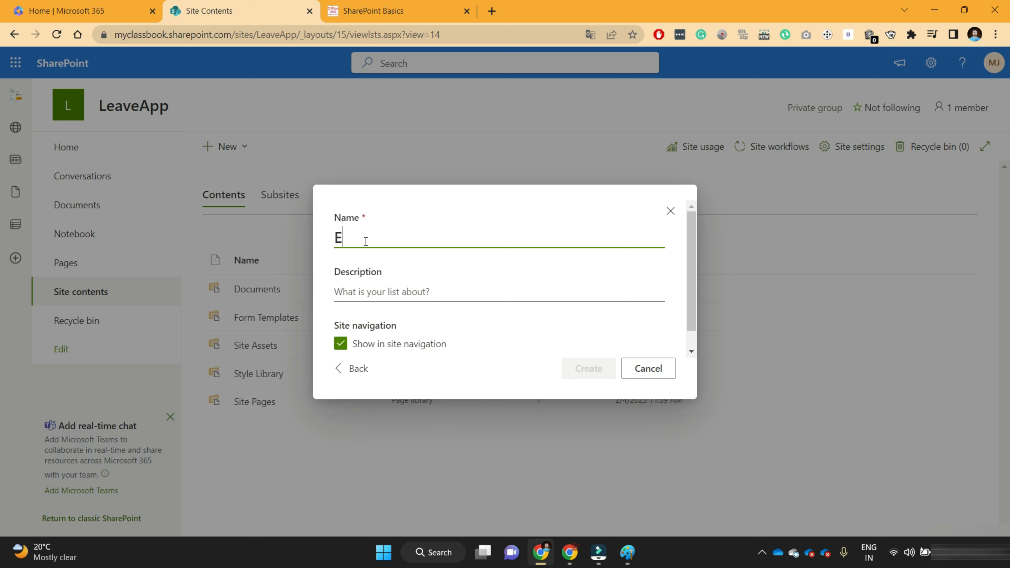
type("mployee Information")
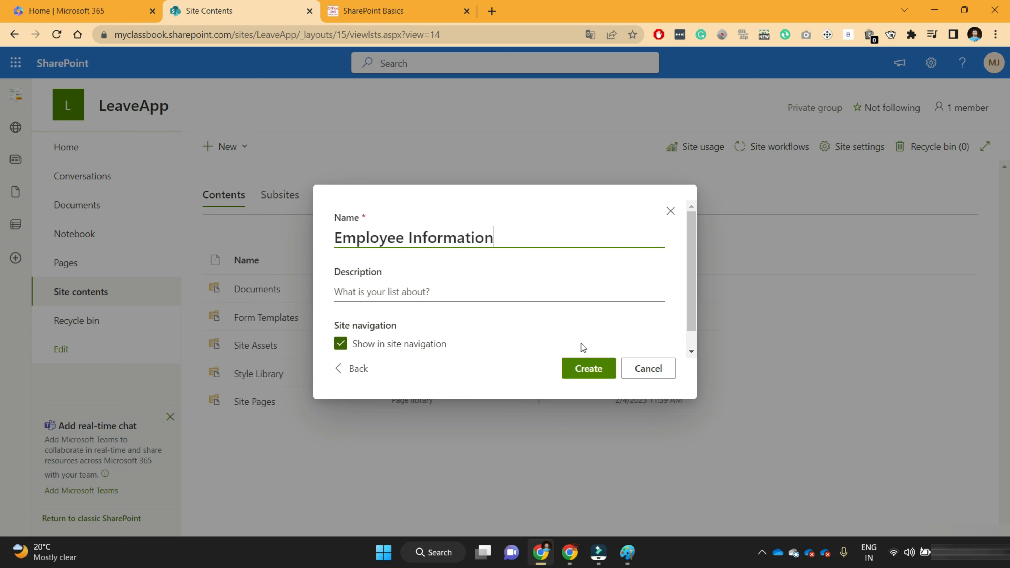
left_click(591, 369)
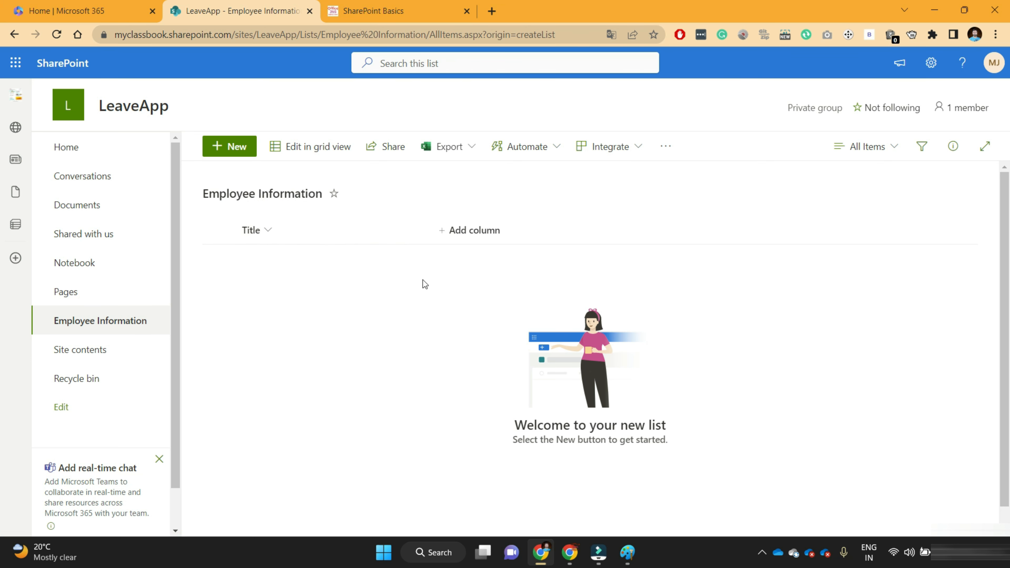
Start adding a column to the Employee Information list and look through the available column types
left_click(473, 233)
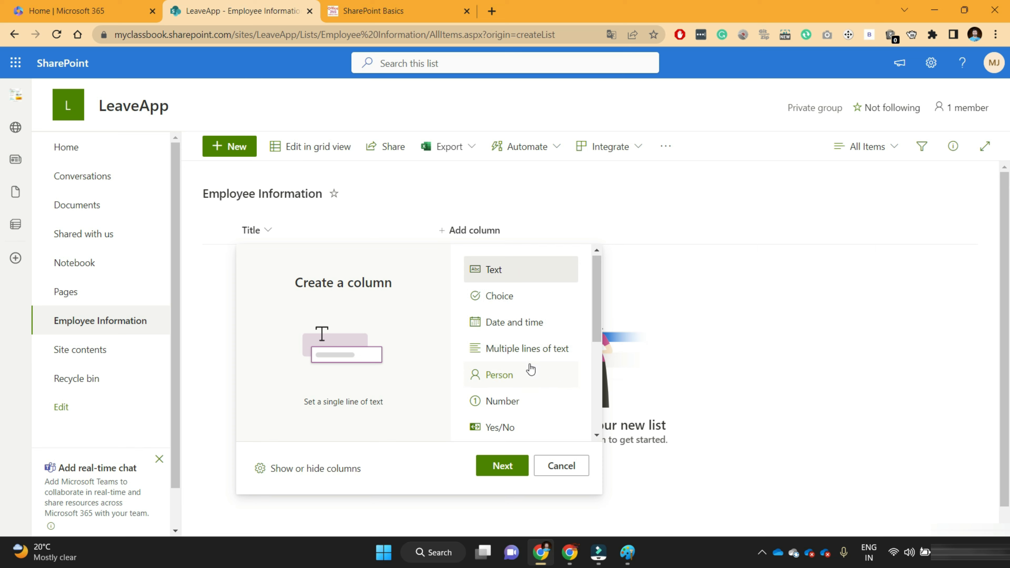
scroll(500, 368, "down", 5)
scroll(531, 369, "up", 5)
Review the key features of SharePoint lists in the SharePoint Basics article, highlighting the heading and the column data types
left_click(400, 12)
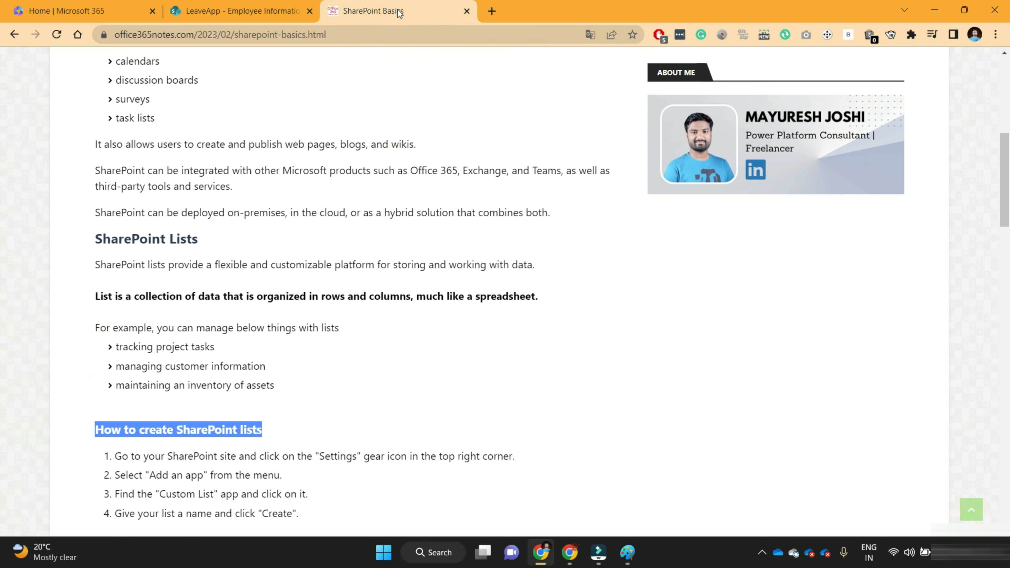
scroll(261, 387, "down", 10)
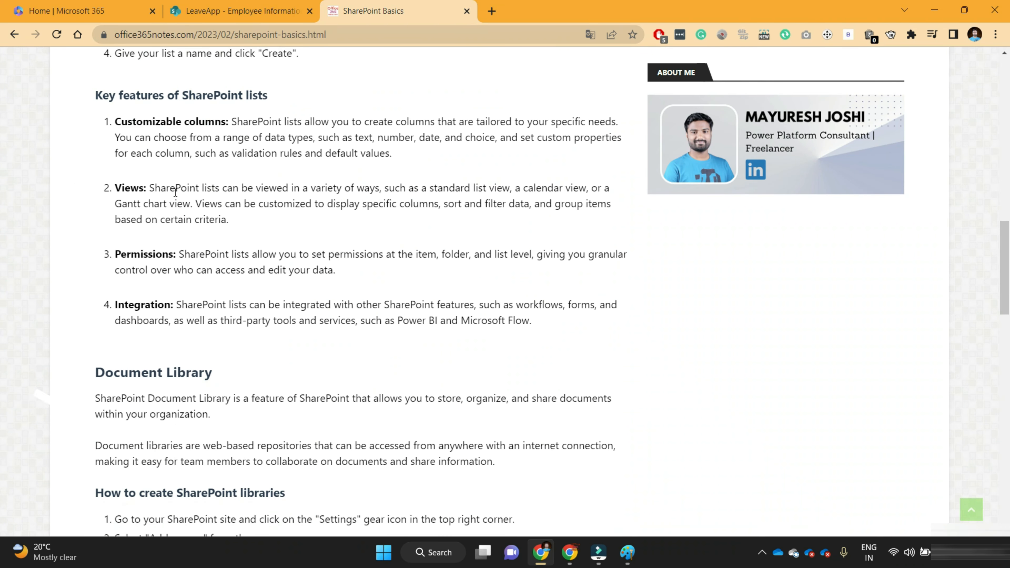
left_click_drag(121, 99, 263, 96)
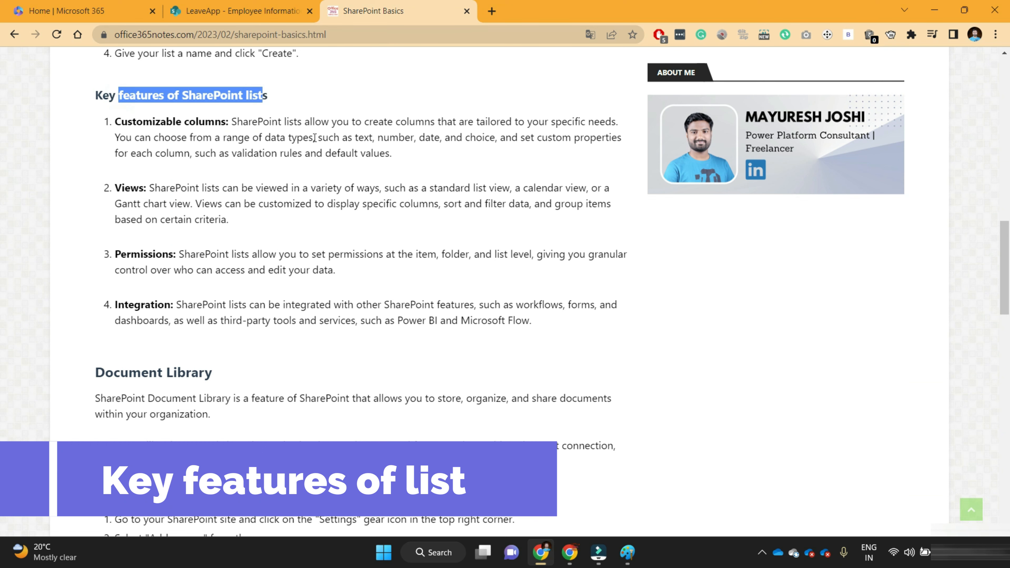
left_click_drag(315, 137, 509, 139)
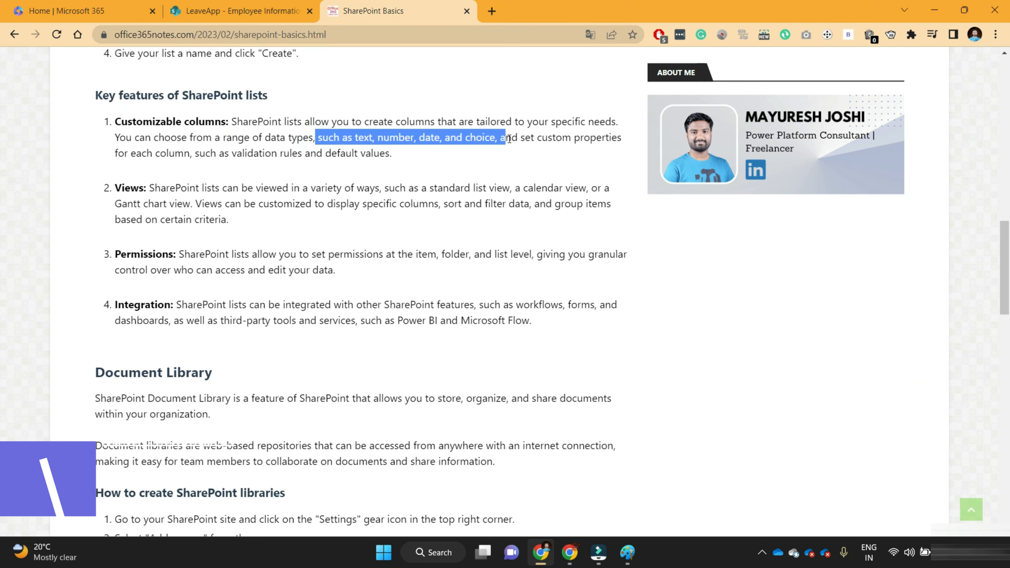
Add a single line of text column named Full Name to the Employee Information list
left_click(246, 17)
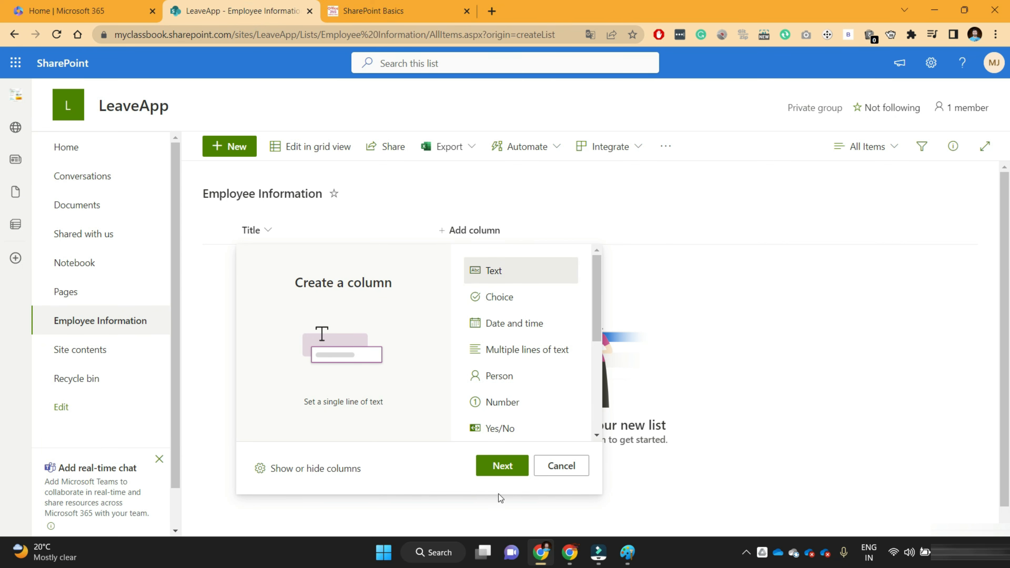
left_click(502, 466)
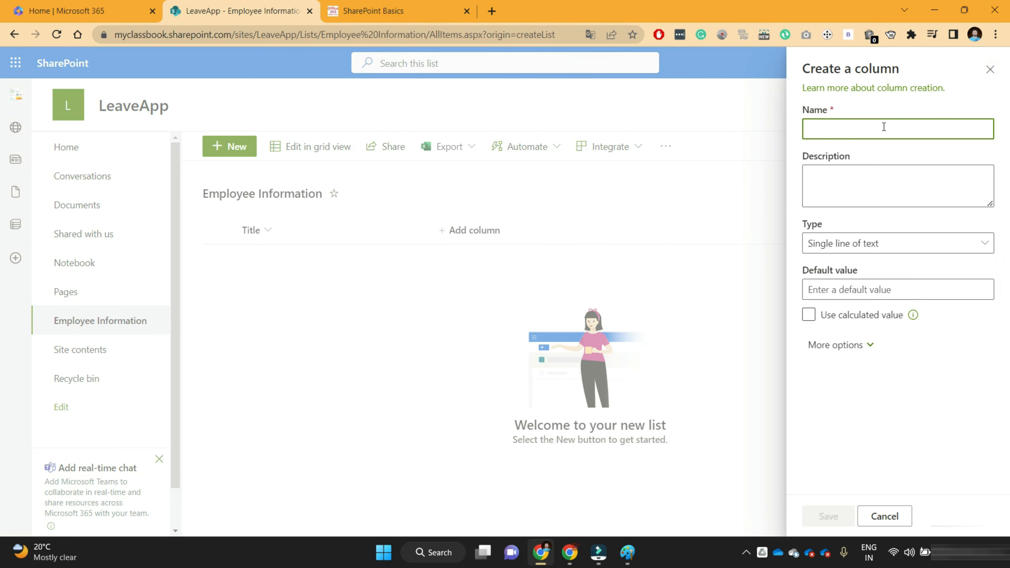
type("Full Name")
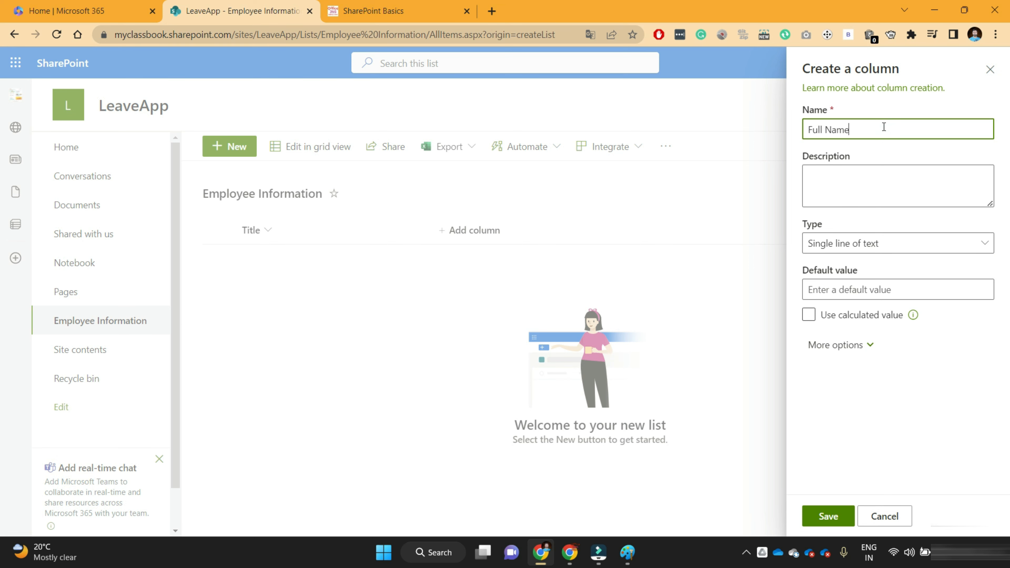
left_click(828, 516)
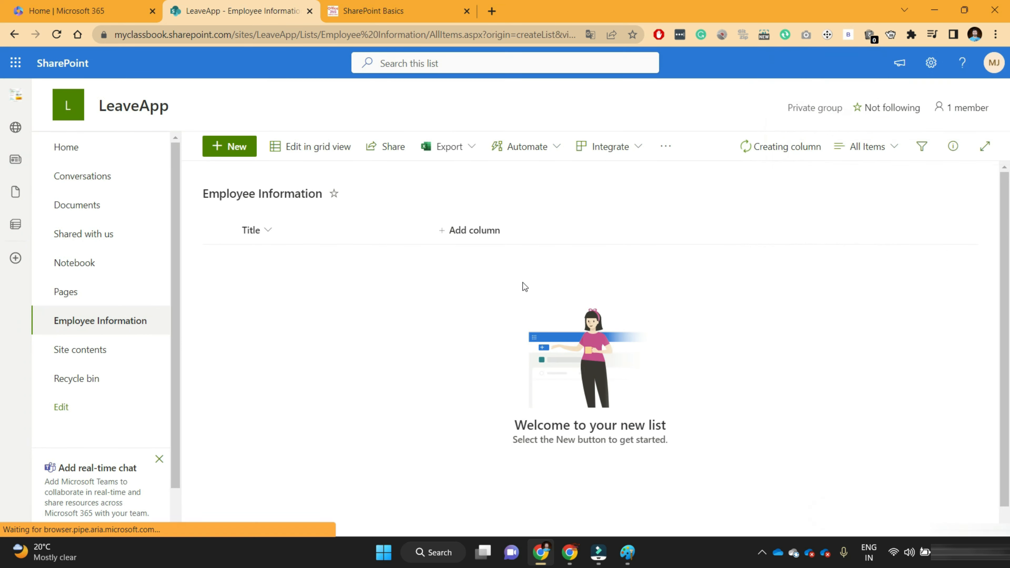
Start a new Choice column in the Employee Information list and name it Gender
left_click(553, 230)
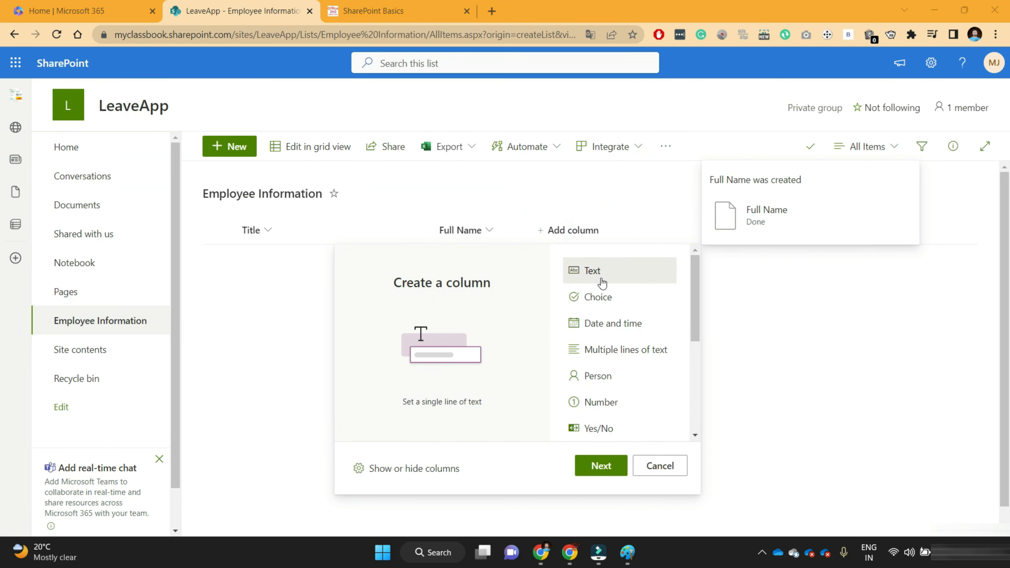
left_click(611, 299)
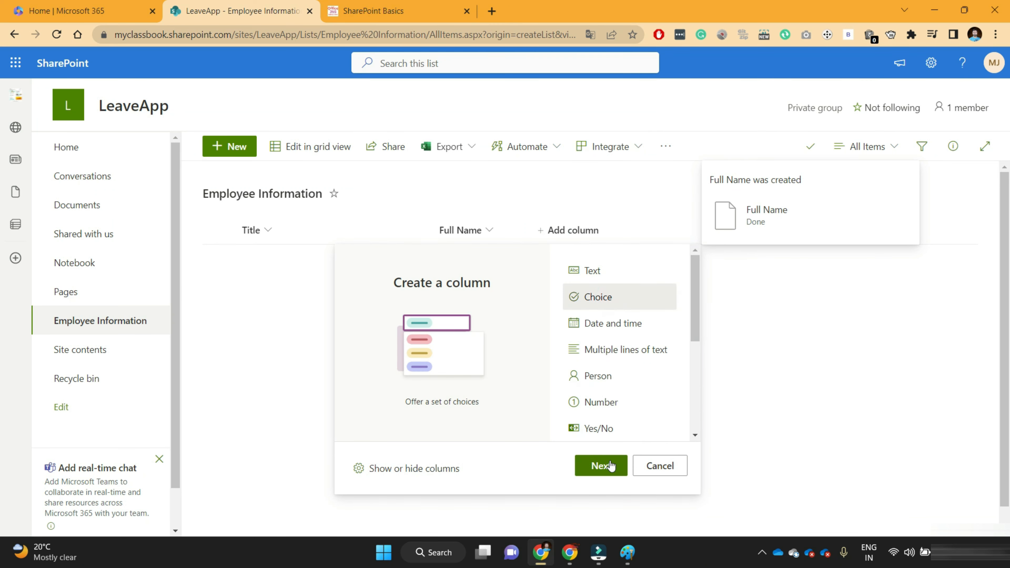
left_click(847, 132)
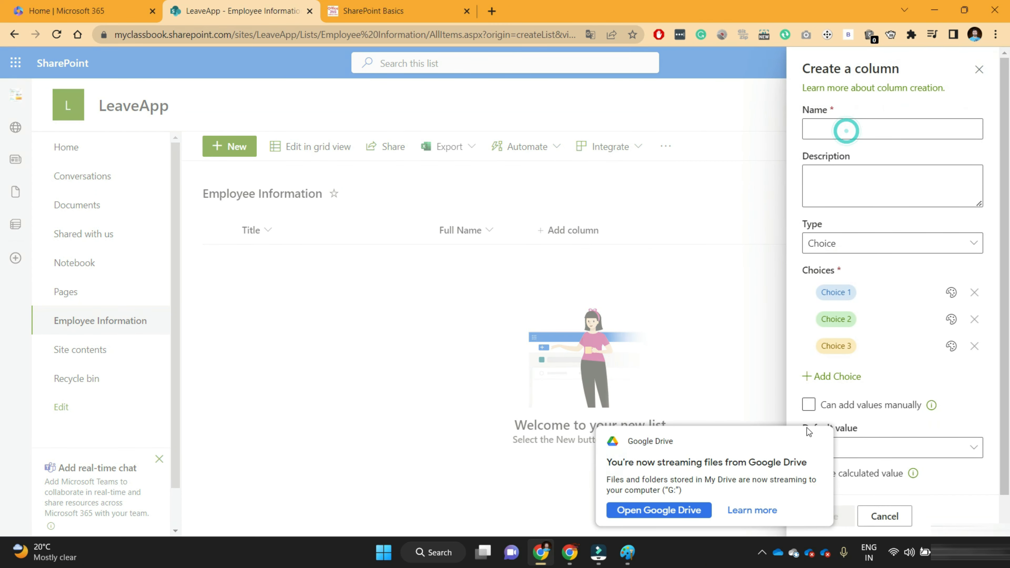
left_click(852, 128)
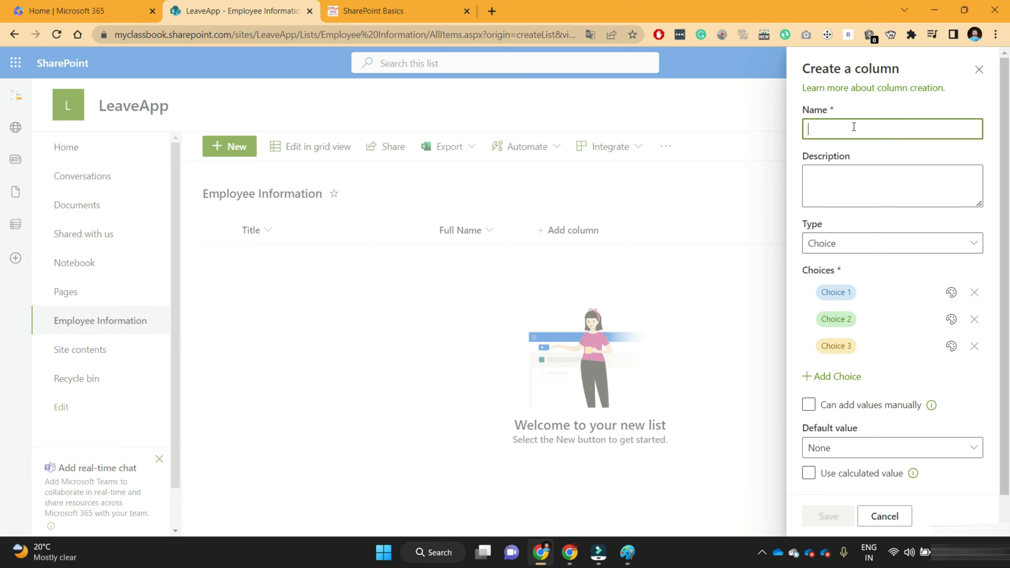
type("Gender")
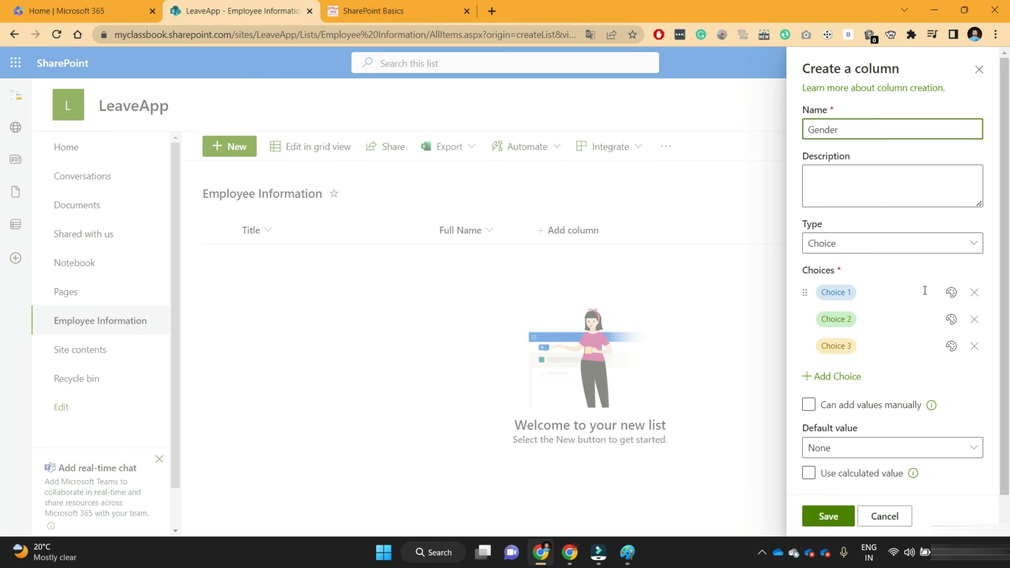
Set the Gender choices to Male and Female, remove the third choice, keep the default value at None and save the column
left_click(890, 292)
left_click(830, 293)
triple_click(833, 292)
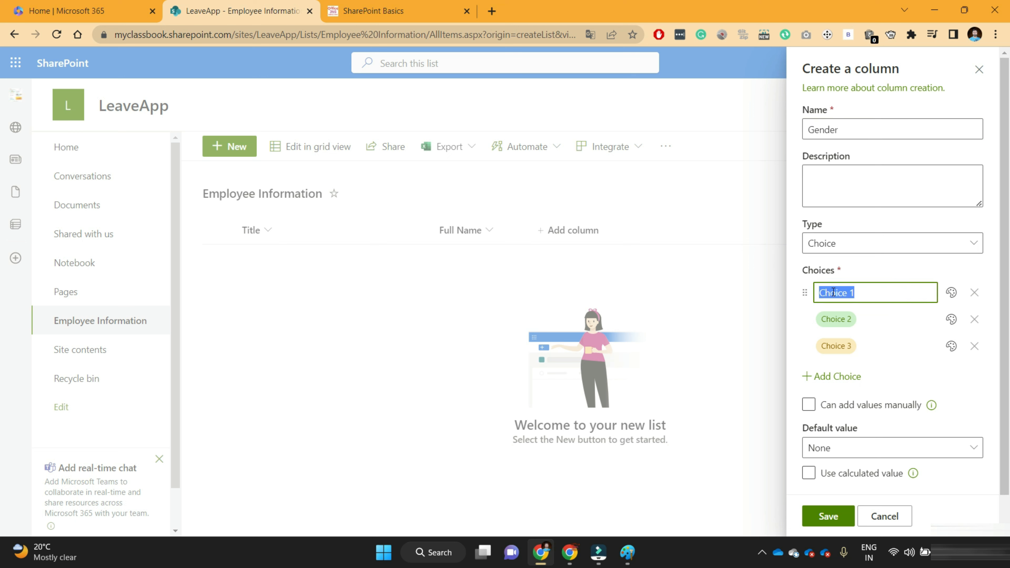
type("Male")
left_click(835, 320)
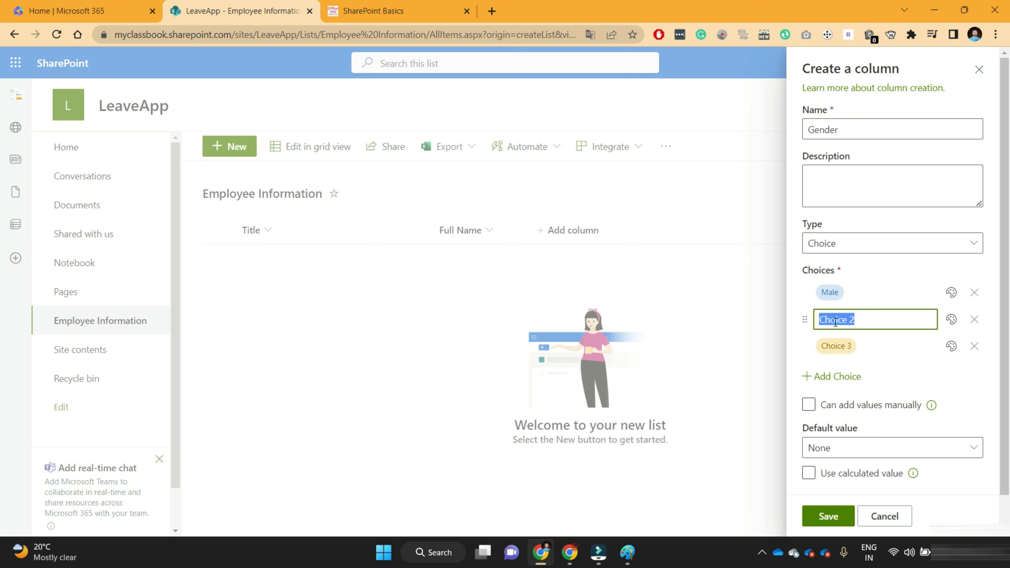
type("Female")
left_click(974, 346)
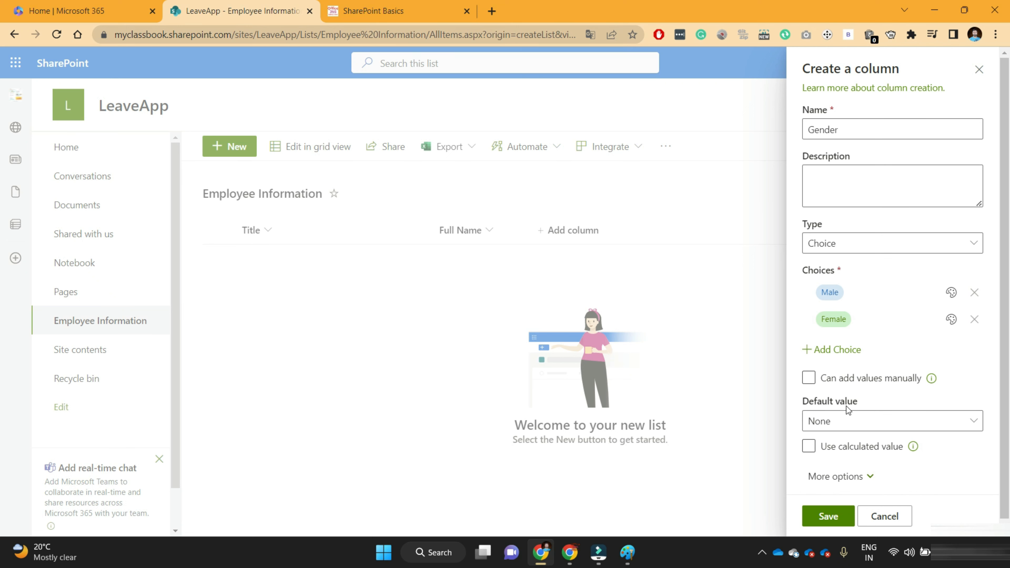
left_click(851, 420)
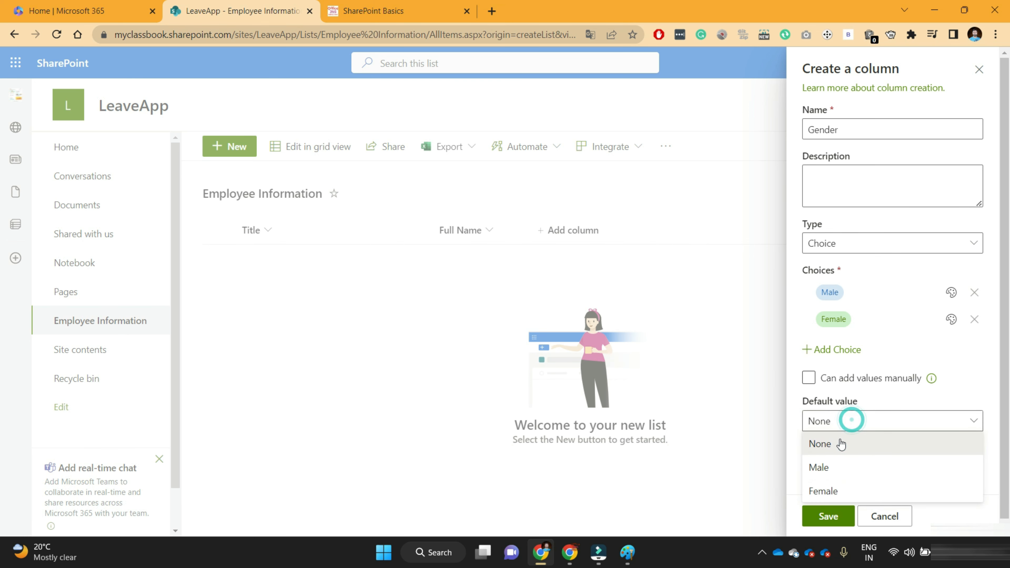
left_click(833, 448)
left_click(836, 511)
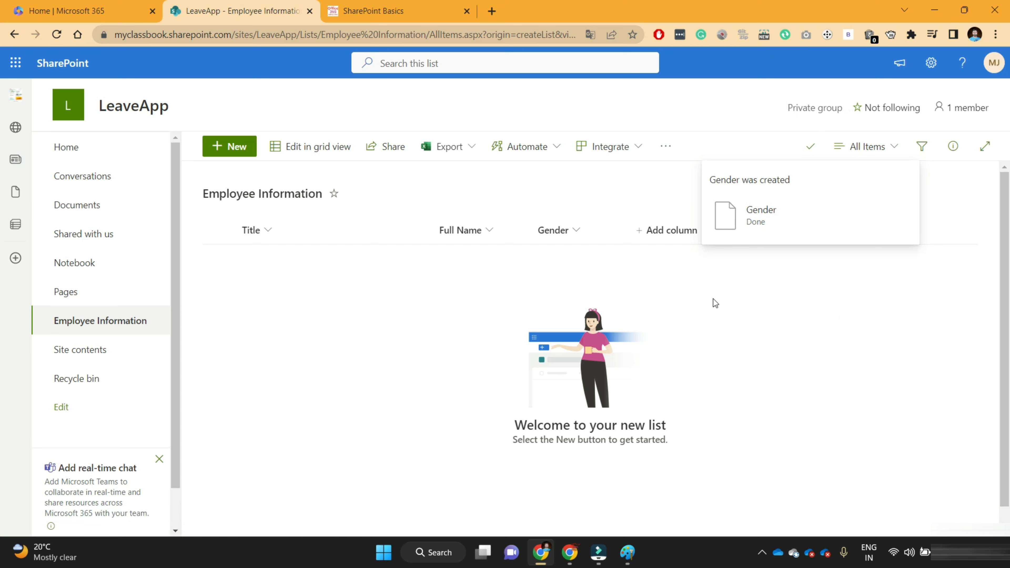
Add a multiple lines of text column named Address to the Employee Information list
left_click(668, 233)
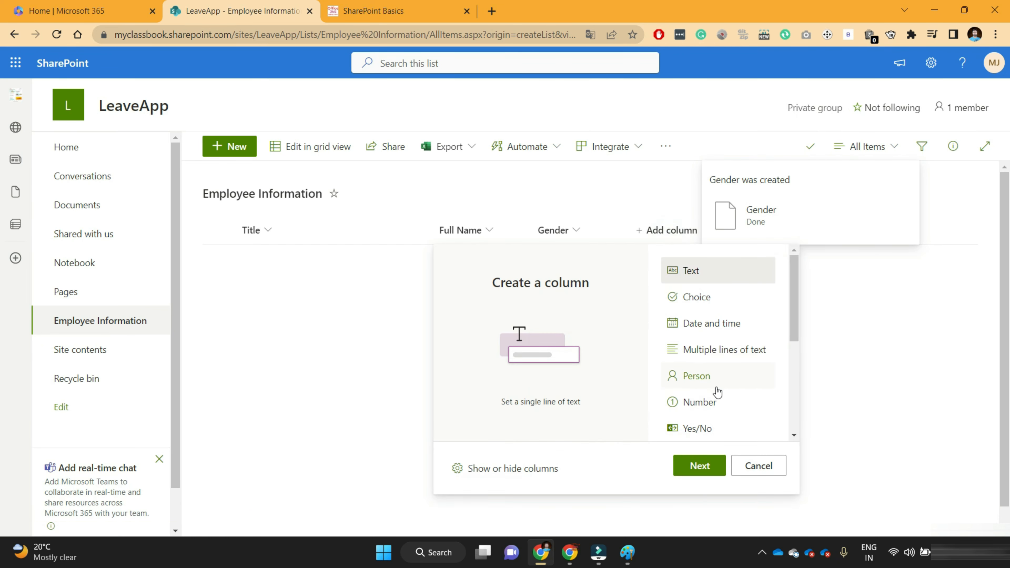
left_click(726, 352)
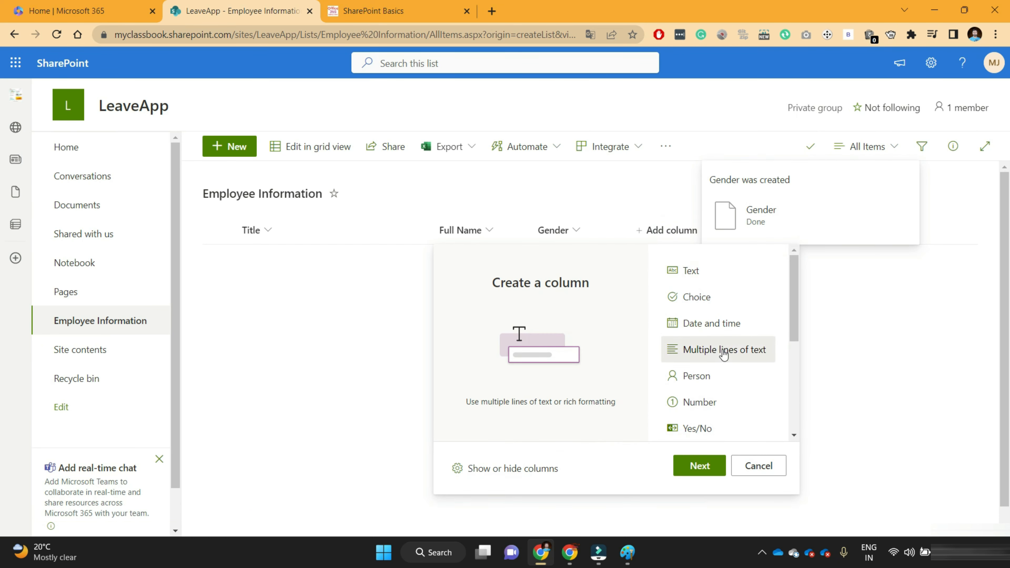
left_click(700, 466)
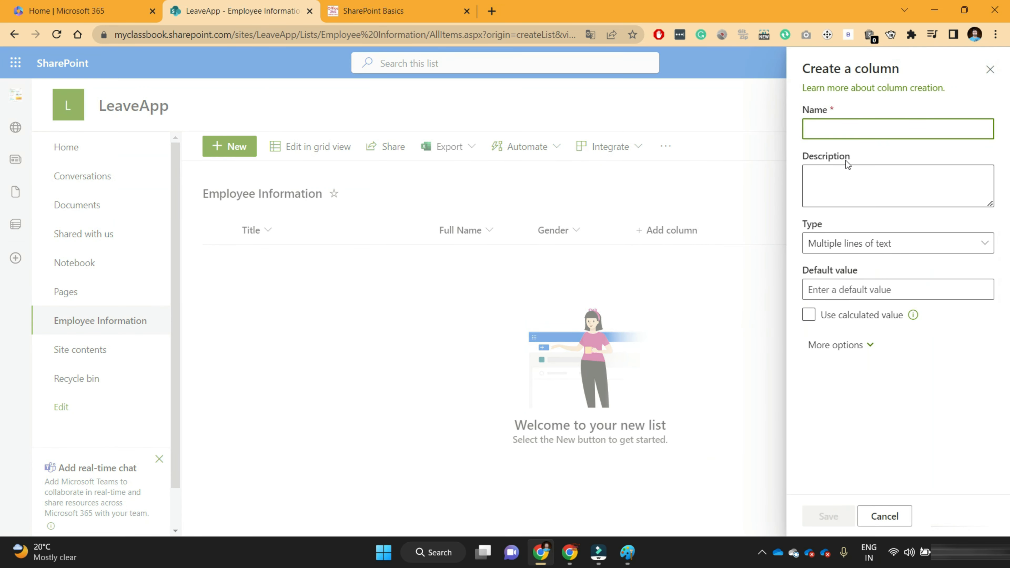
type("Address")
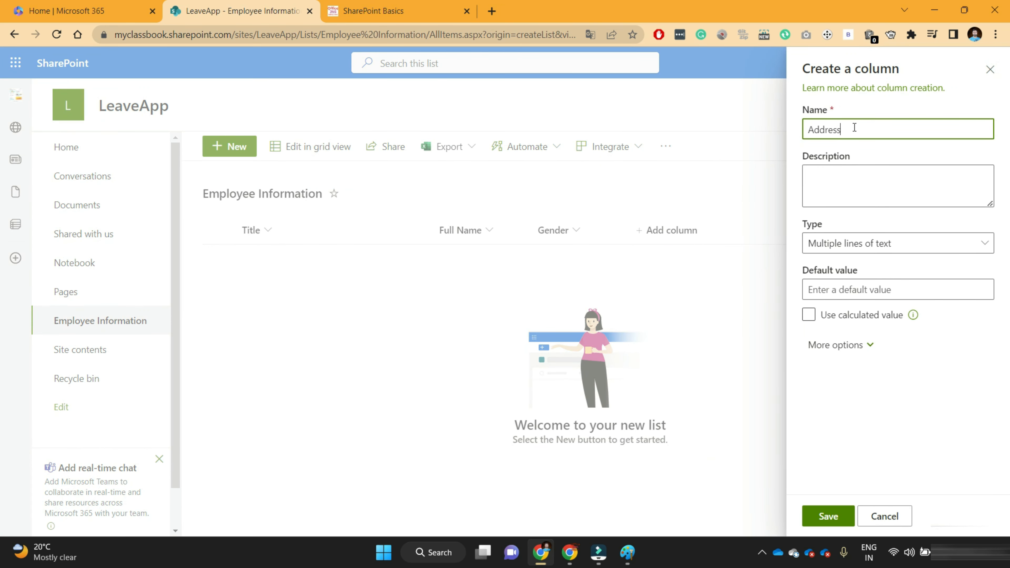
left_click(828, 516)
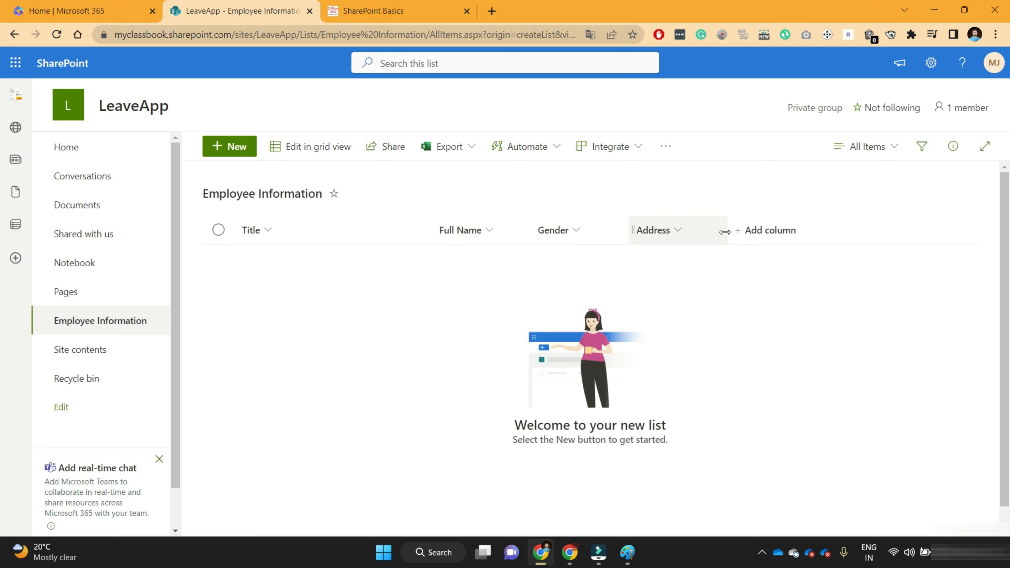
mouse_move(725, 232)
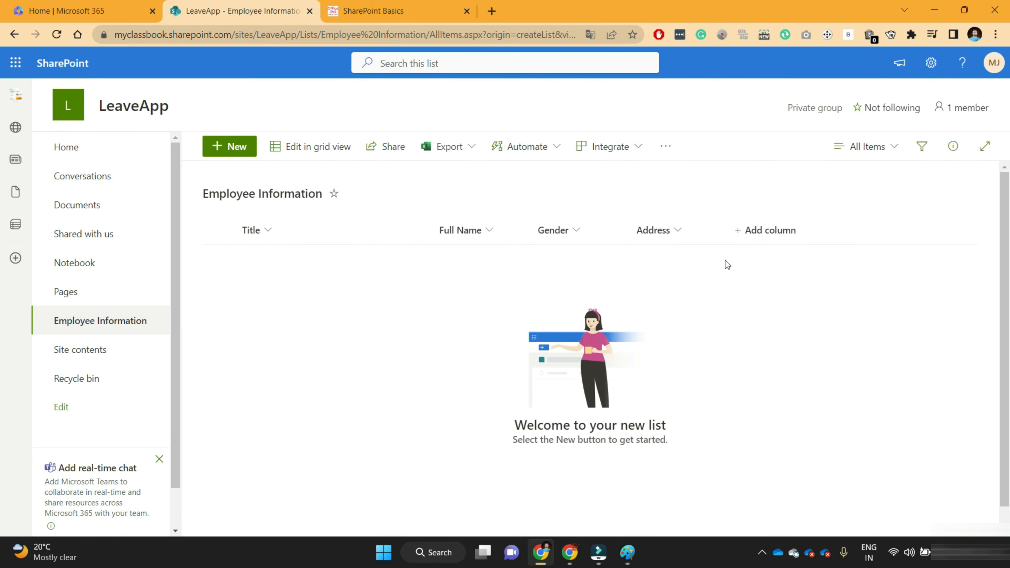
Start a new item in the Employee Information list and set its Title to Mr
left_click(234, 149)
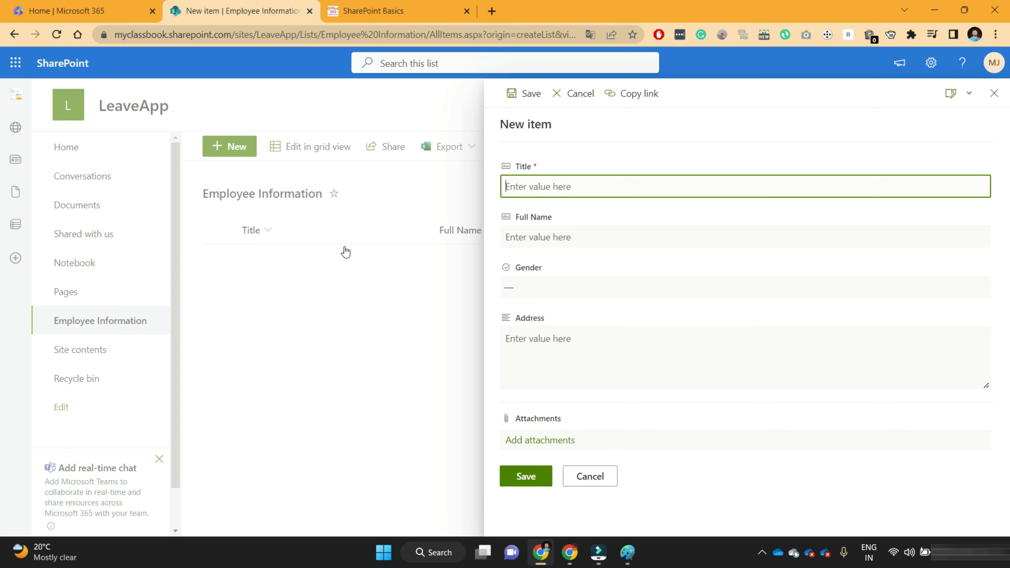
left_click(602, 239)
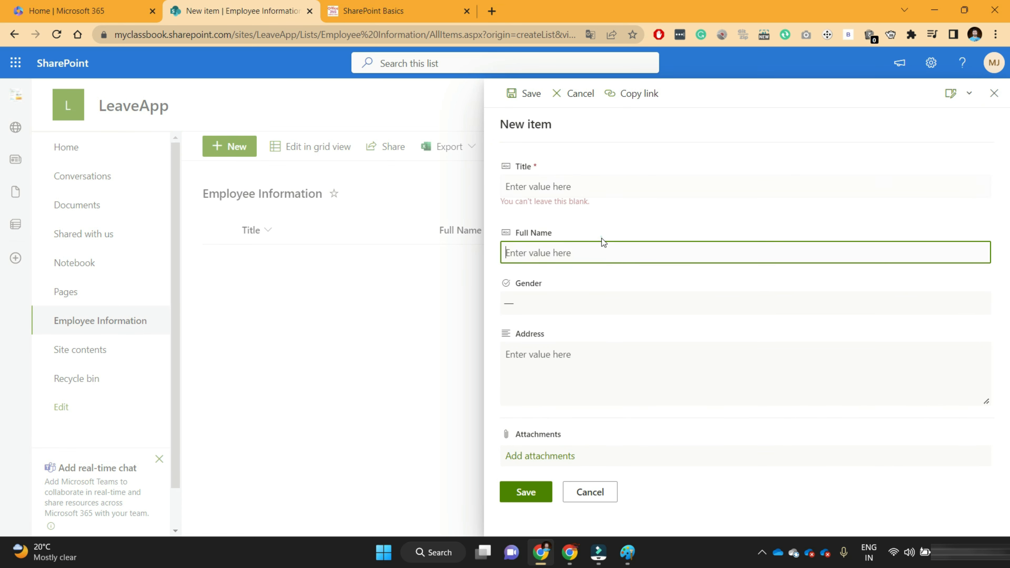
left_click(601, 296)
left_click(491, 219)
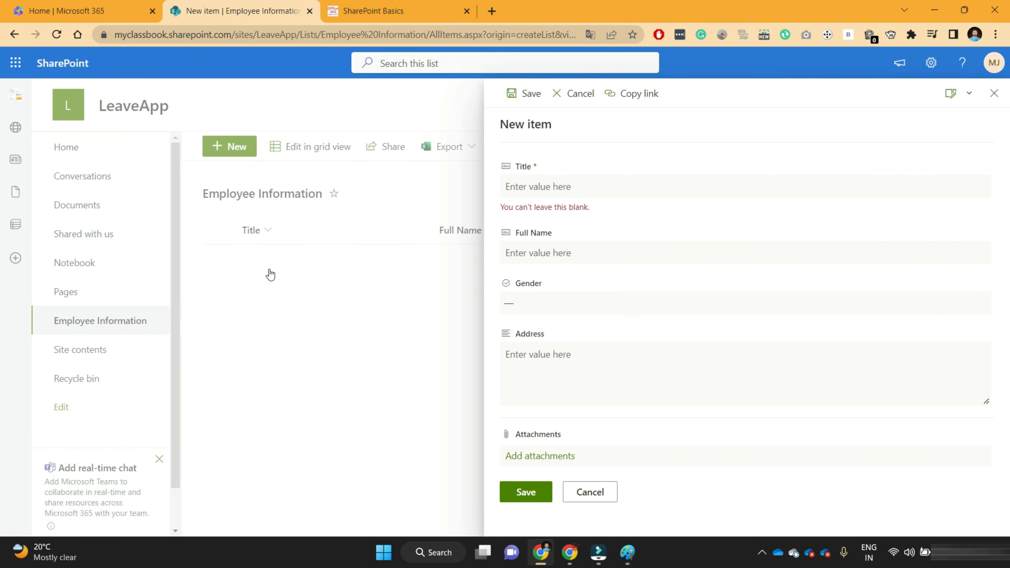
left_click(559, 184)
type("Mr.")
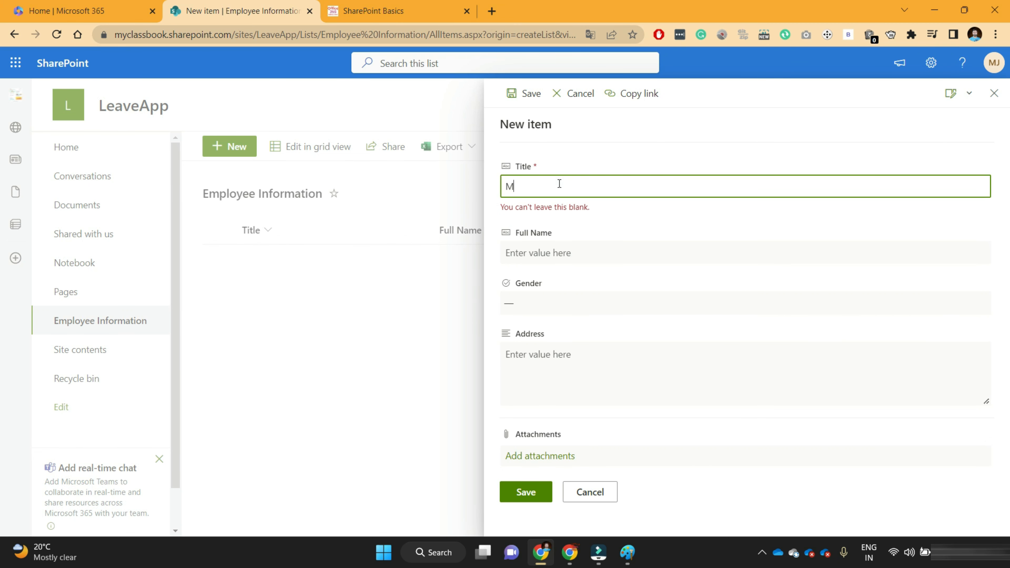
Enter the employee's full name, choose Male as the gender and fill in the employee's address
key("Tab")
type("M")
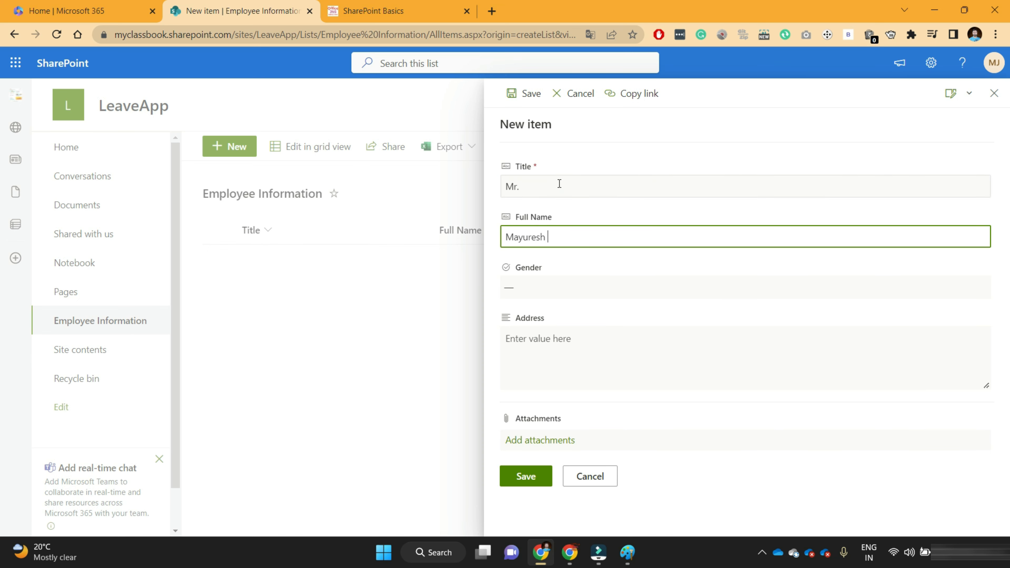
key("Tab")
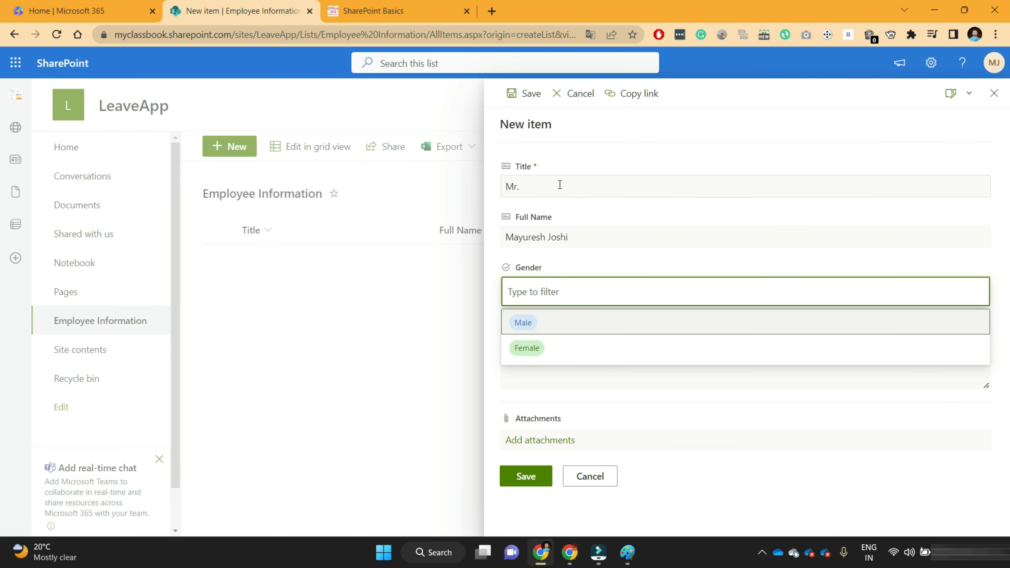
left_click(533, 324)
left_click(530, 357)
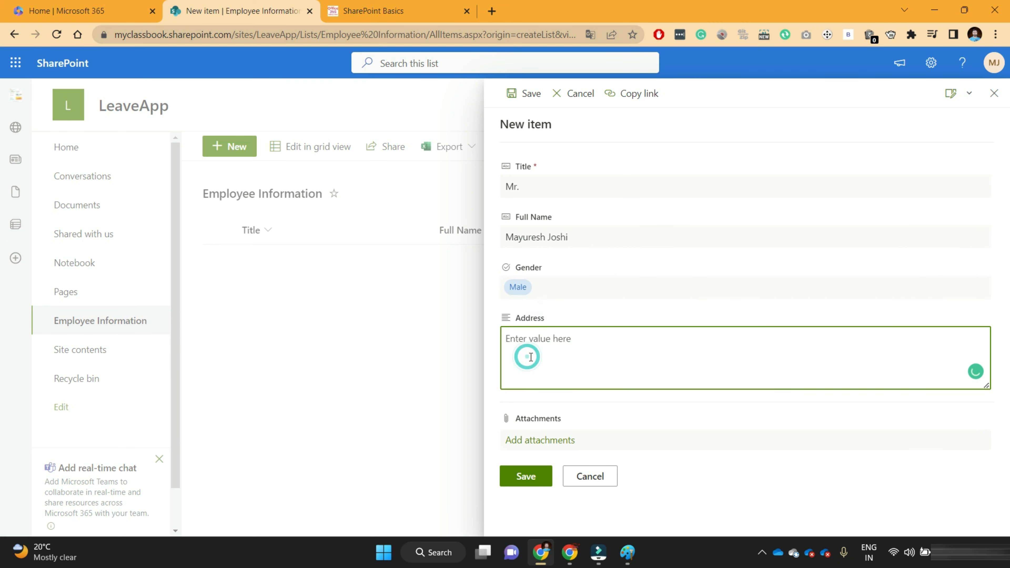
type("Pune, India")
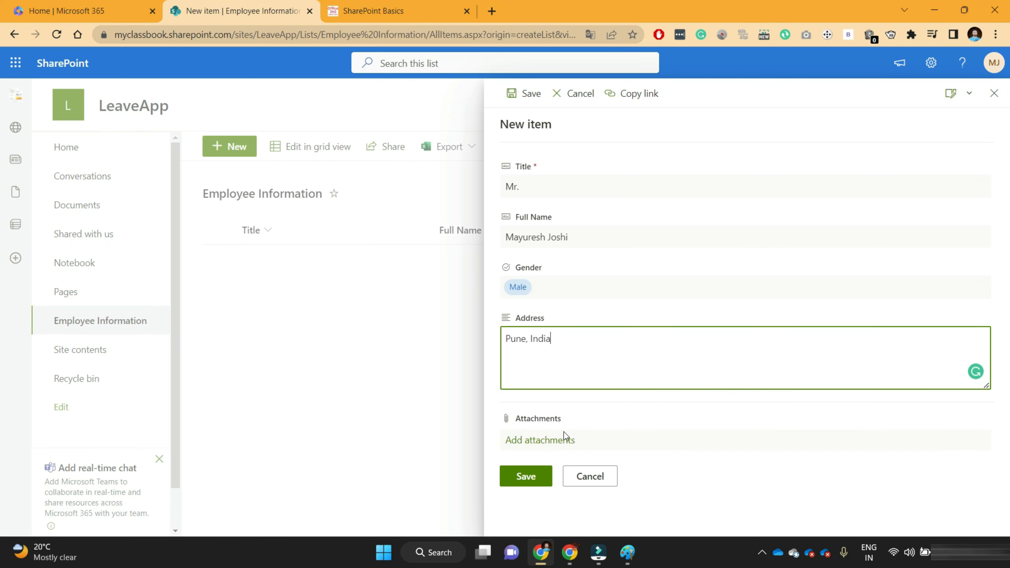
Attach Logo.png and the 40 KB PDF from the Downloads folder to the new item and save it
left_click(540, 442)
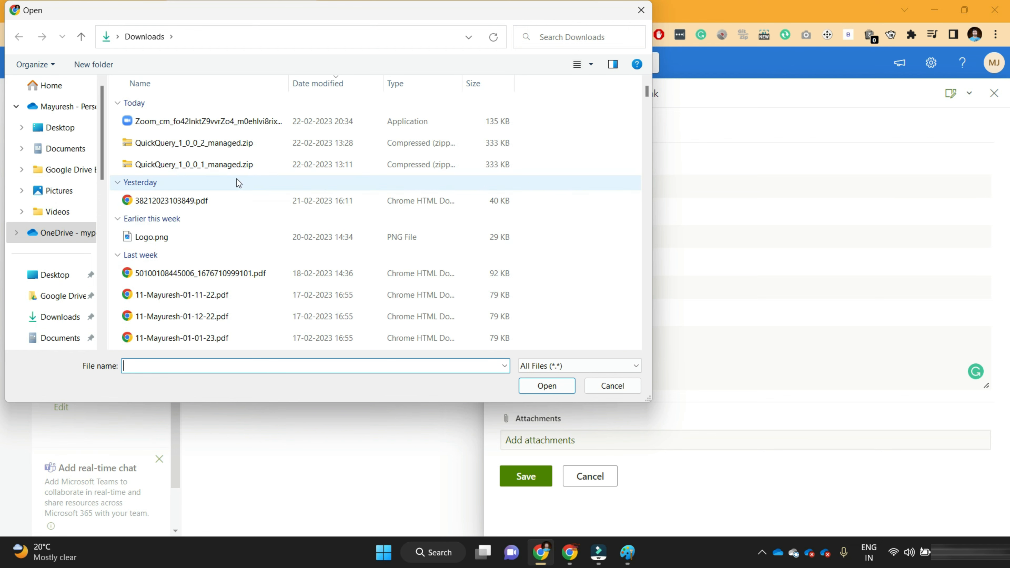
left_click(183, 238)
left_click(180, 199, "ctrl")
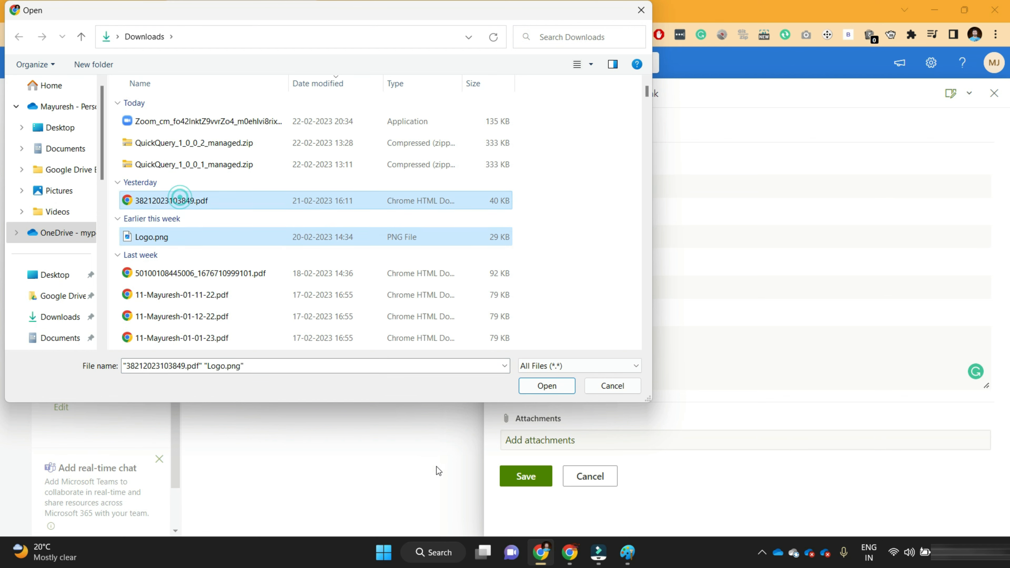
left_click(537, 390)
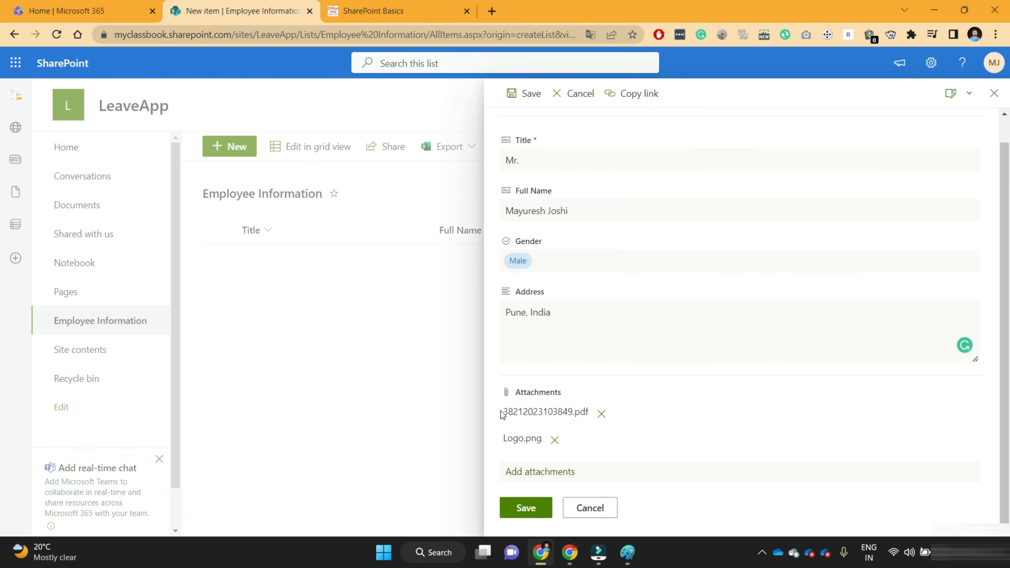
left_click(527, 507)
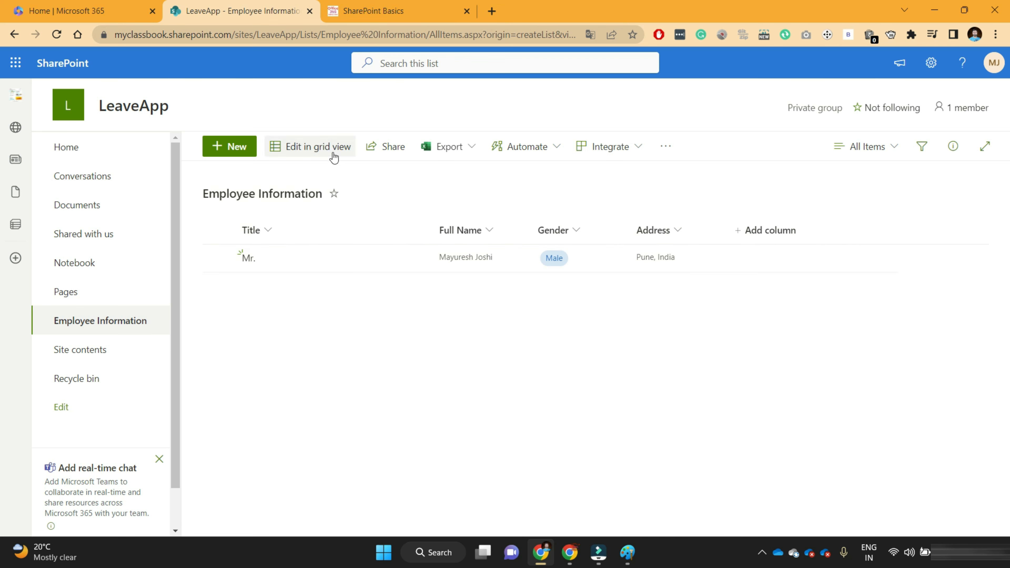
Add a second list item with Test as title, full name and address and Female as gender, and save it
left_click(238, 145)
type("Test")
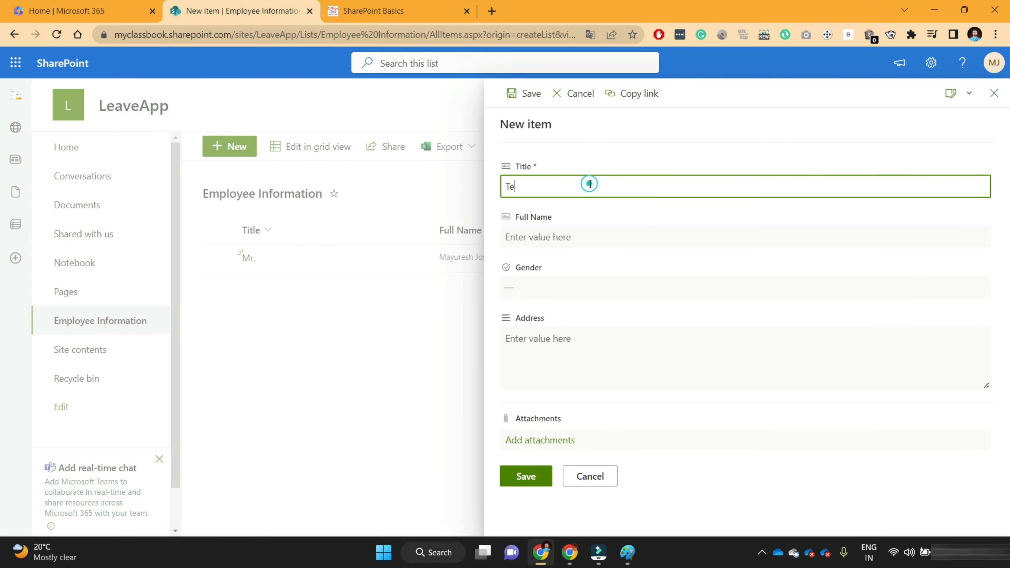
left_click(576, 233)
type("Test")
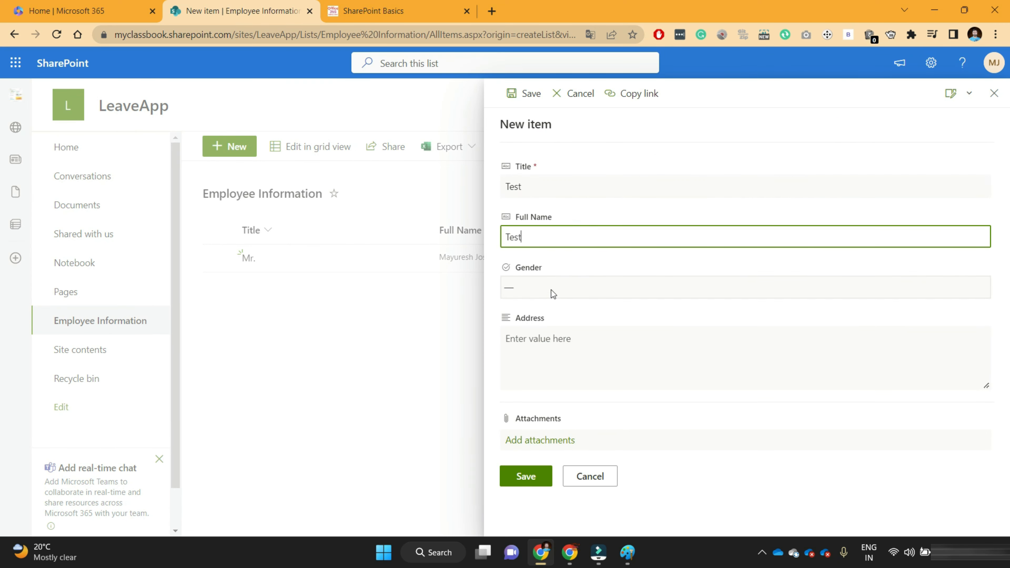
left_click(552, 292)
left_click(533, 350)
left_click(558, 363)
type("Tes")
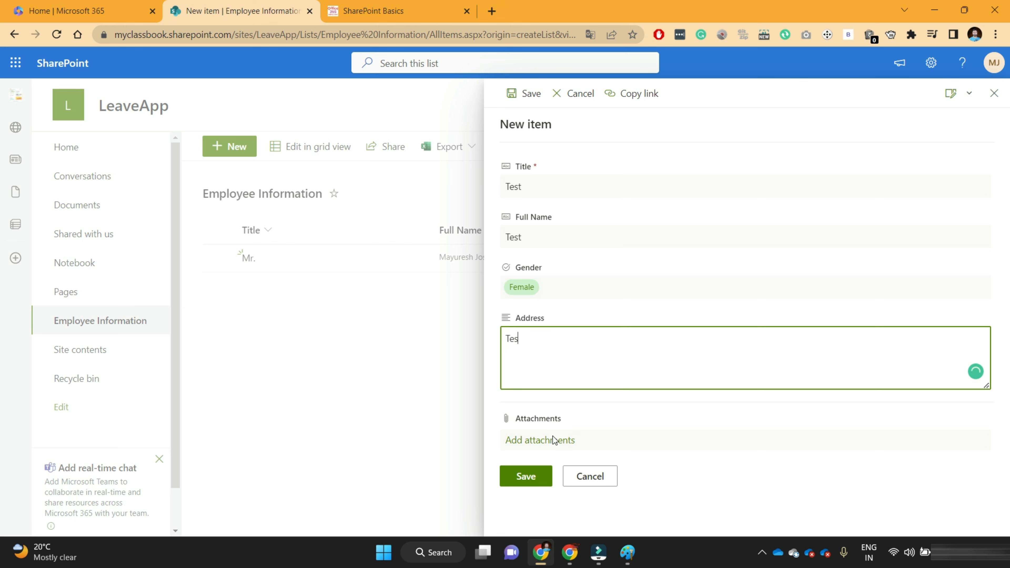
type("t")
left_click(535, 478)
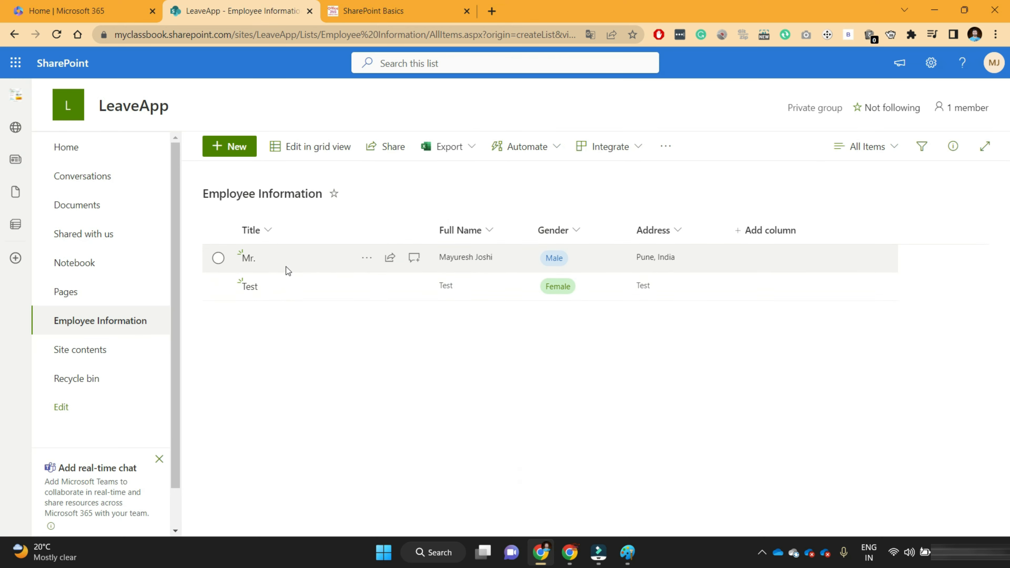
Select both list items, clear the selection, and select only the Mr. item to compare the available commands before deselecting it
left_click(215, 262)
left_click(216, 287)
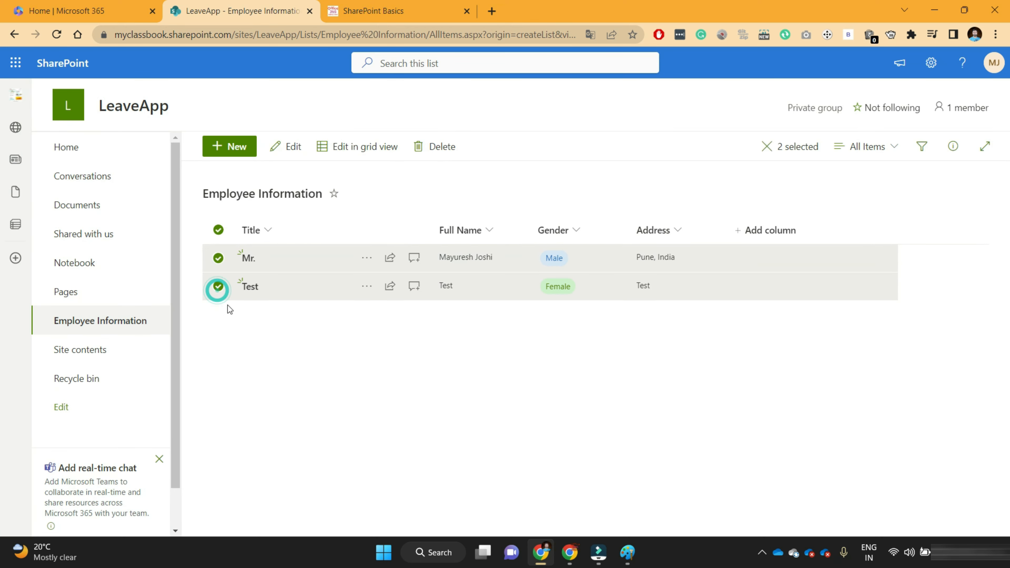
left_click(215, 232)
left_click(218, 259)
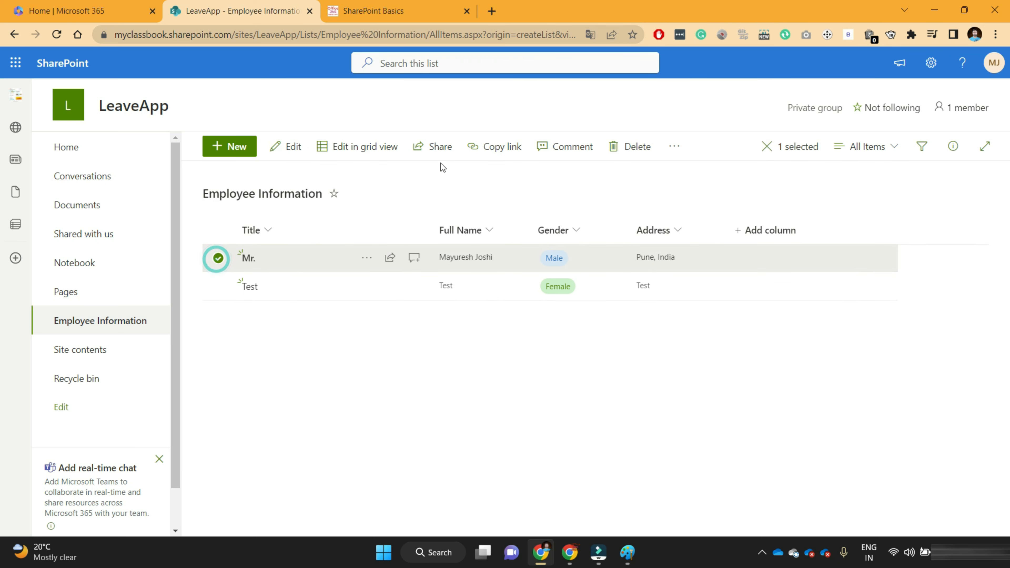
left_click(217, 258)
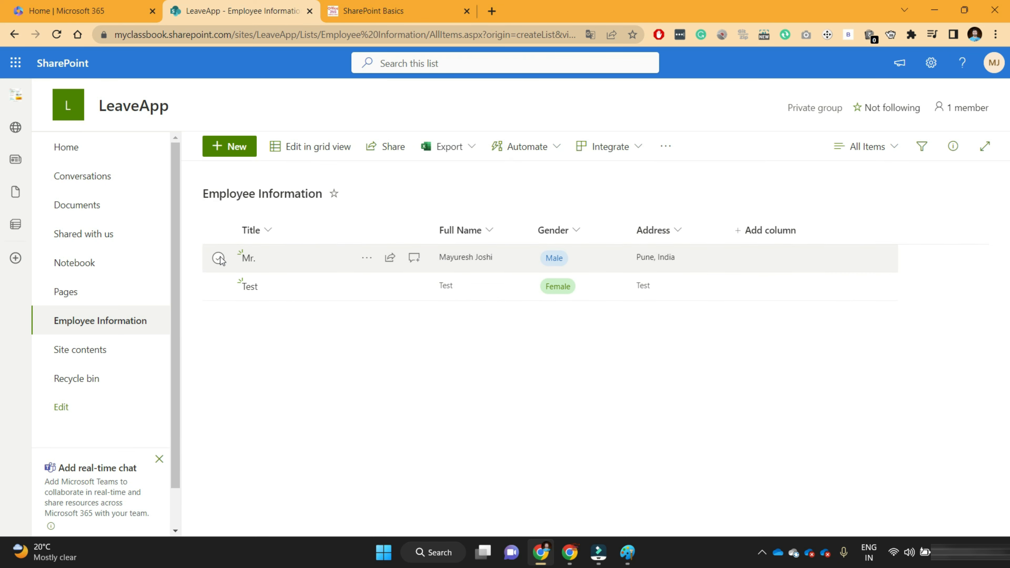
Edit the Mr. item, replace the city in its address and save the item
left_click(218, 258)
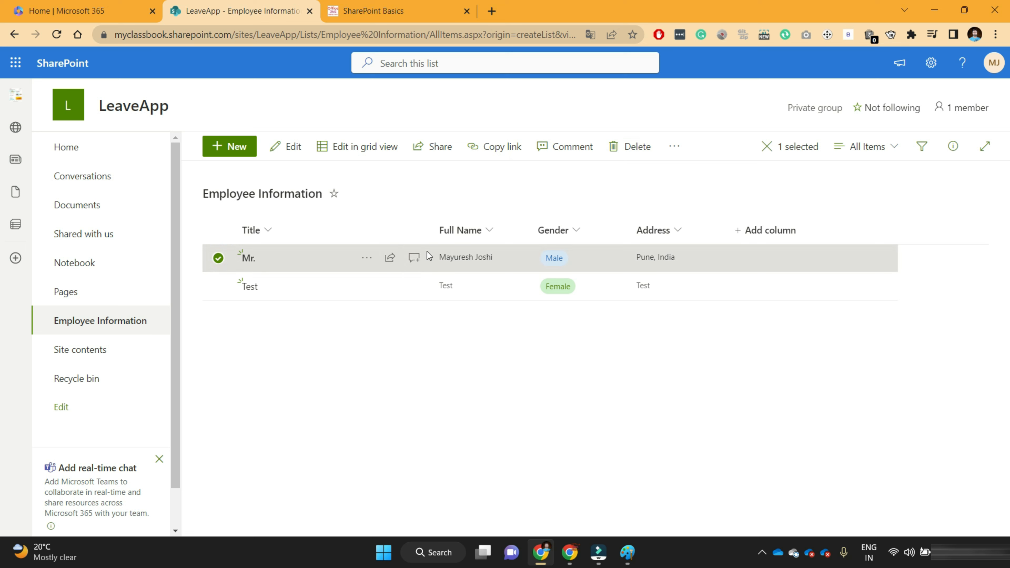
left_click(365, 259)
left_click(398, 234)
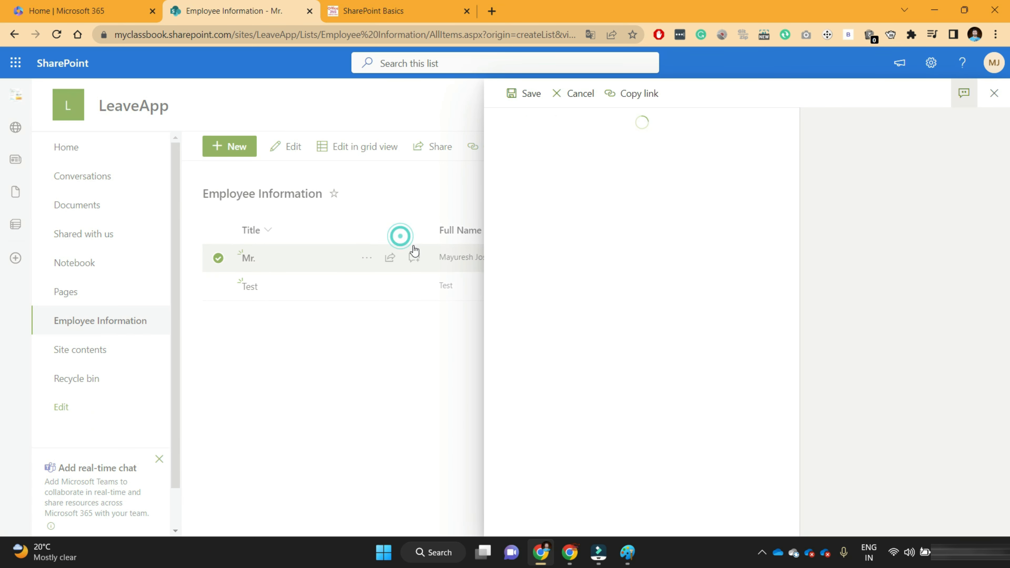
left_click(566, 343)
left_click(518, 337)
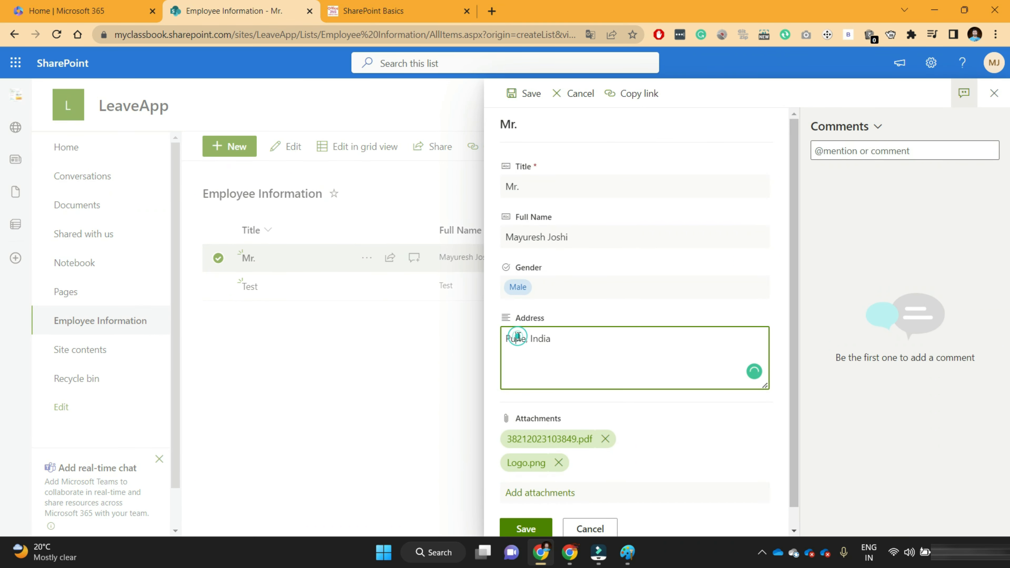
type("Mumbai")
left_click(525, 528)
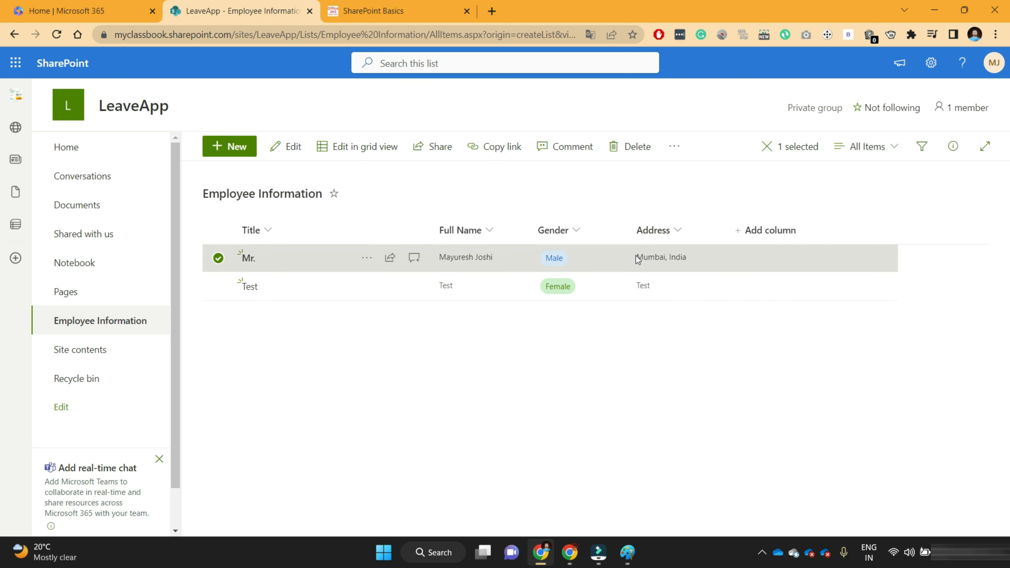
Switch the list to grid view and add a new row with test 123 as title and full name
left_click(351, 153)
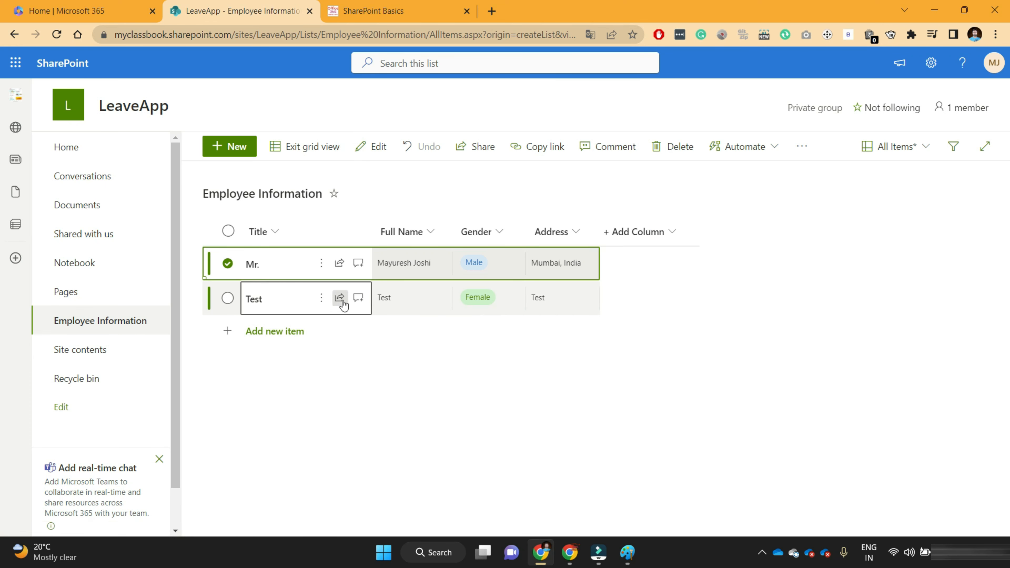
left_click(306, 333)
left_click(297, 336)
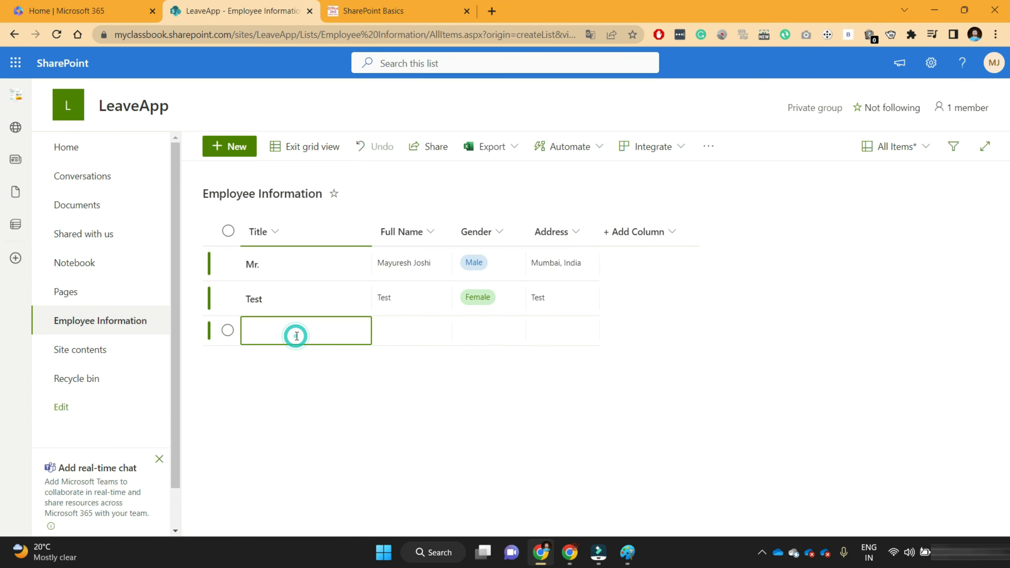
type("test 123")
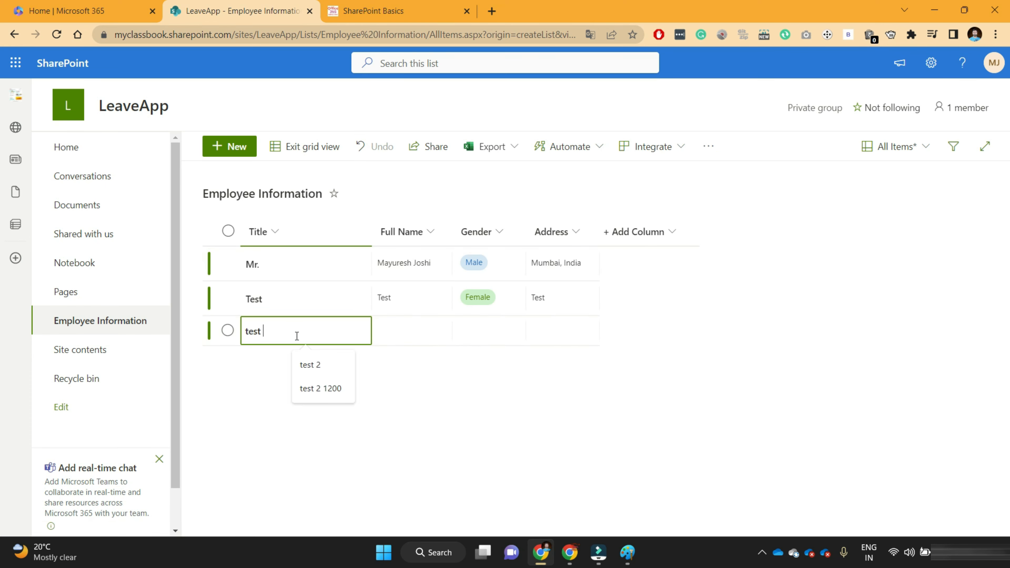
left_click(405, 327)
left_click(406, 327)
type("test 123")
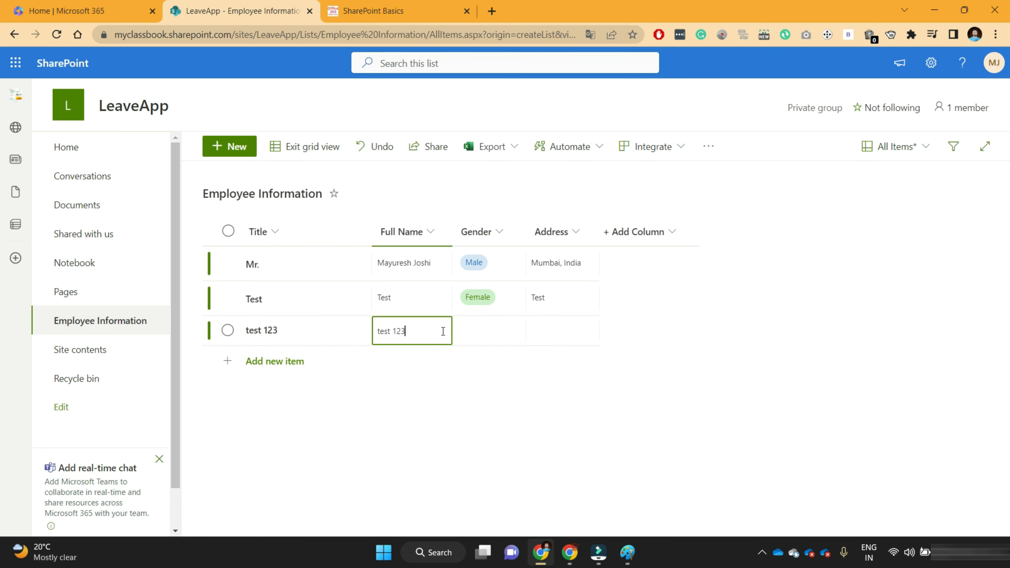
Set the new row's gender to Male and address to test 123, and exit grid view
left_click(485, 331)
left_click(485, 331)
left_click(487, 360)
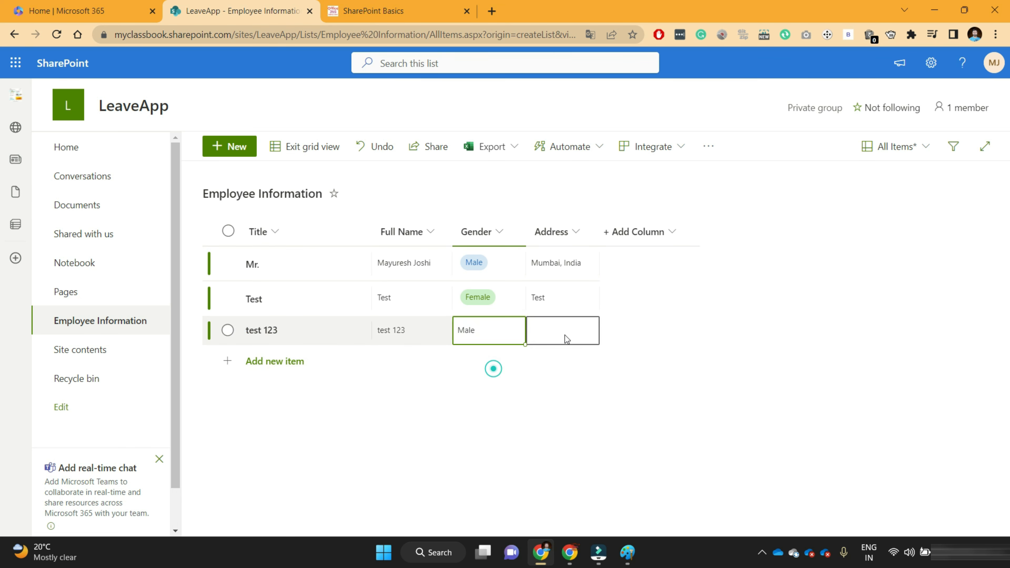
left_click(564, 333)
left_click(565, 335)
type("test 123")
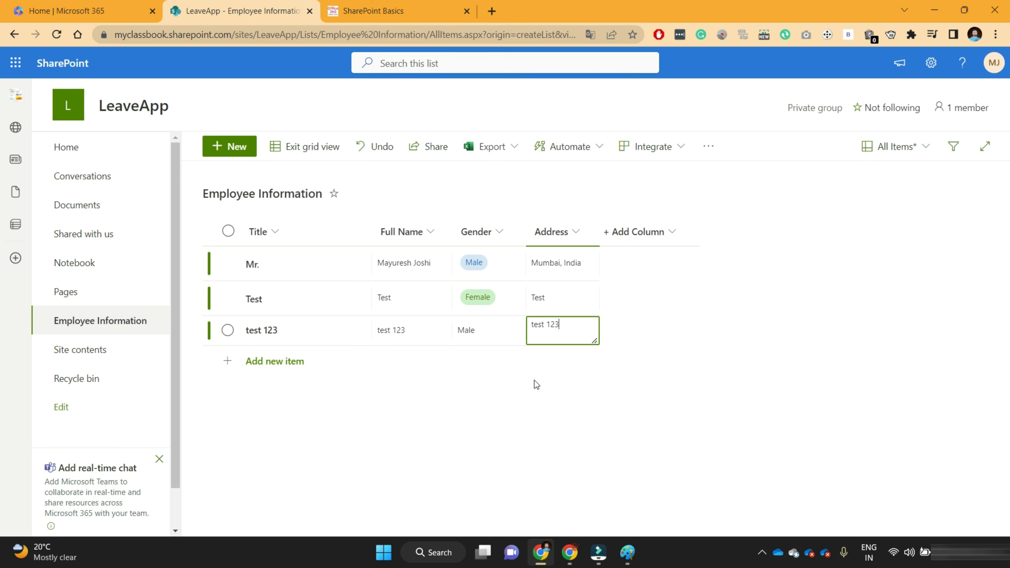
left_click(534, 380)
left_click(305, 153)
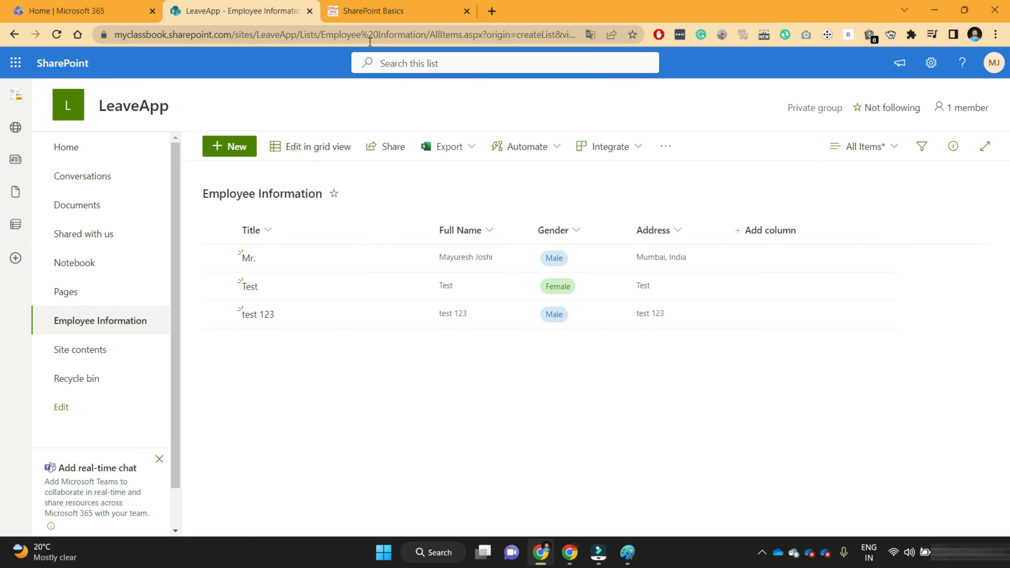
Read about customizable columns in the SharePoint Basics article, covering data types, custom properties, validation rules and default values
left_click(383, 11)
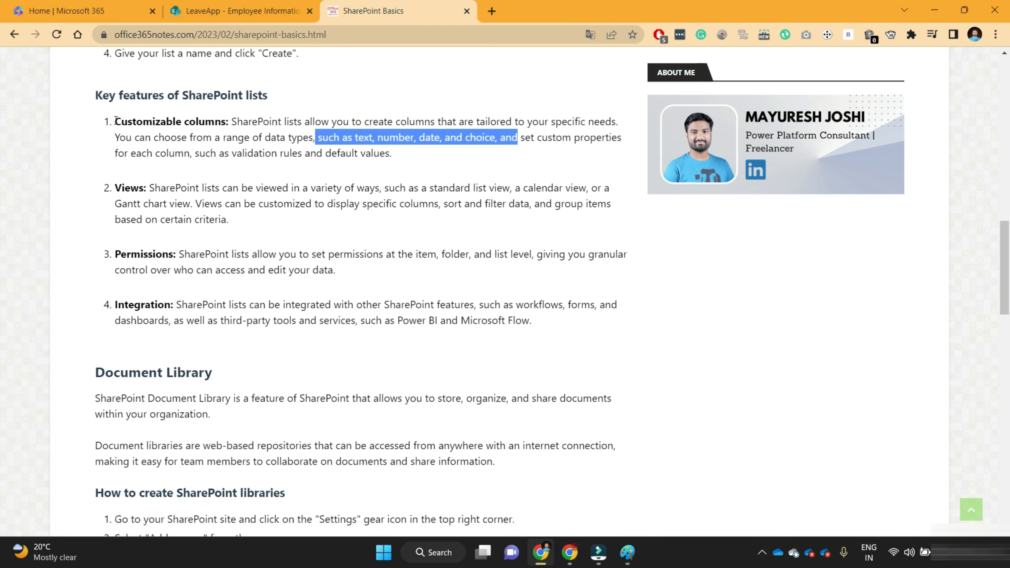
left_click_drag(119, 120, 229, 122)
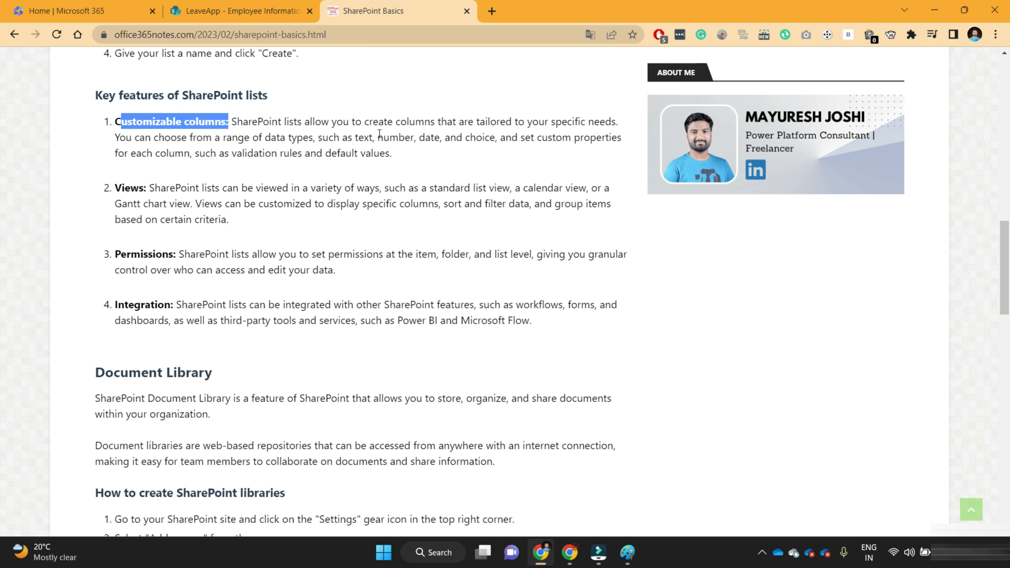
double_click(365, 137)
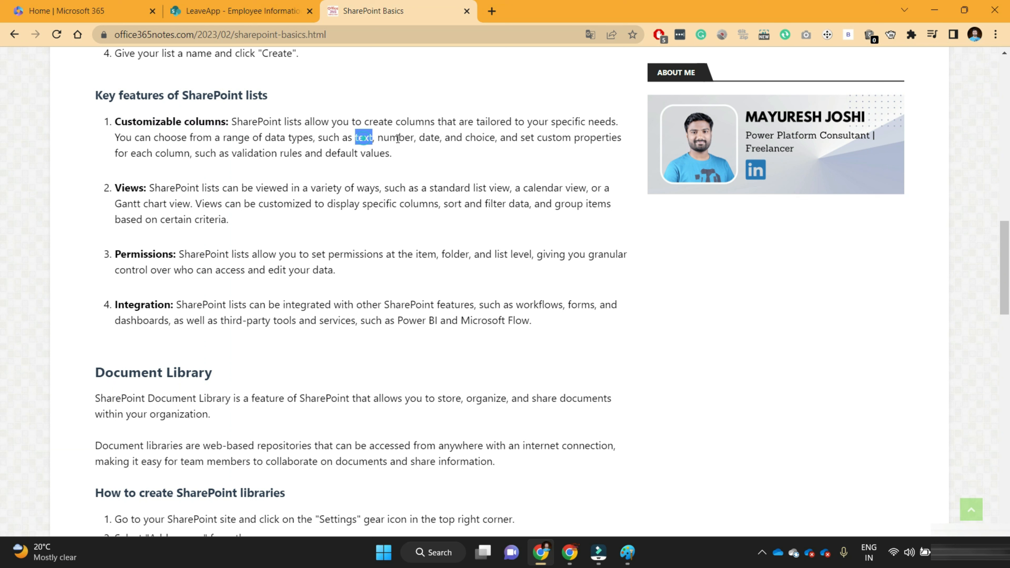
double_click(396, 137)
double_click(429, 138)
double_click(479, 138)
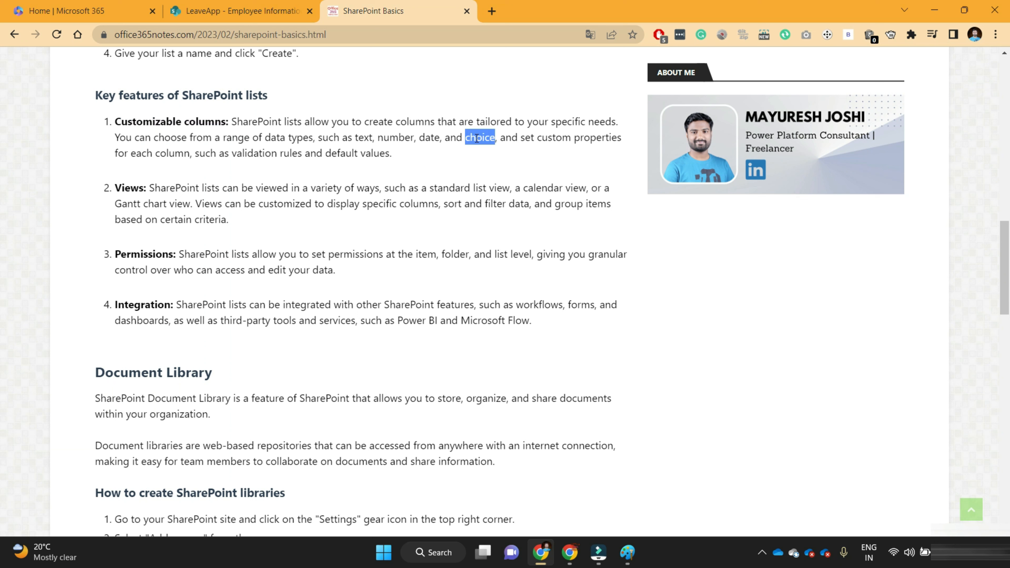
left_click_drag(529, 137, 195, 160)
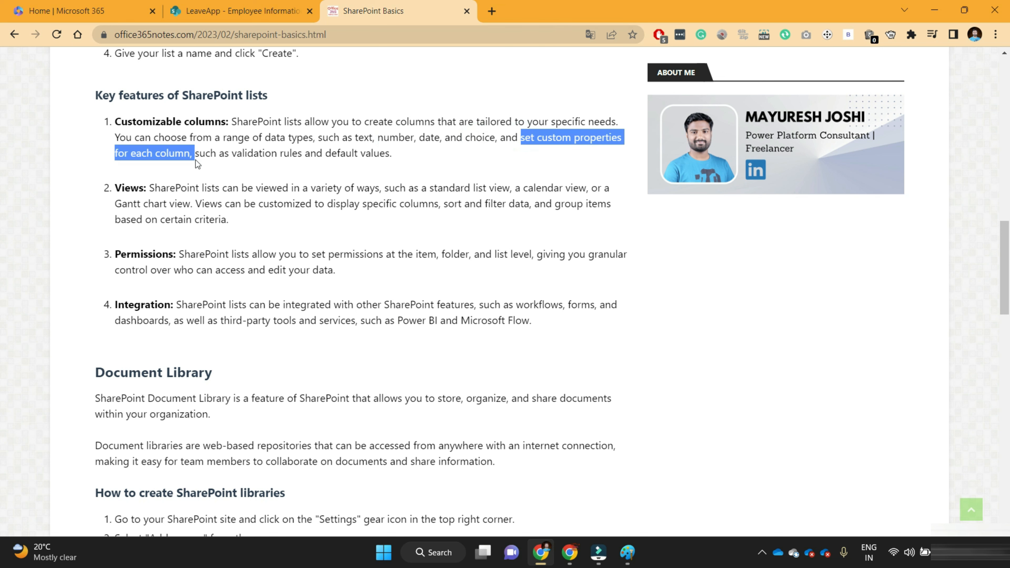
double_click(255, 155)
double_click(339, 153)
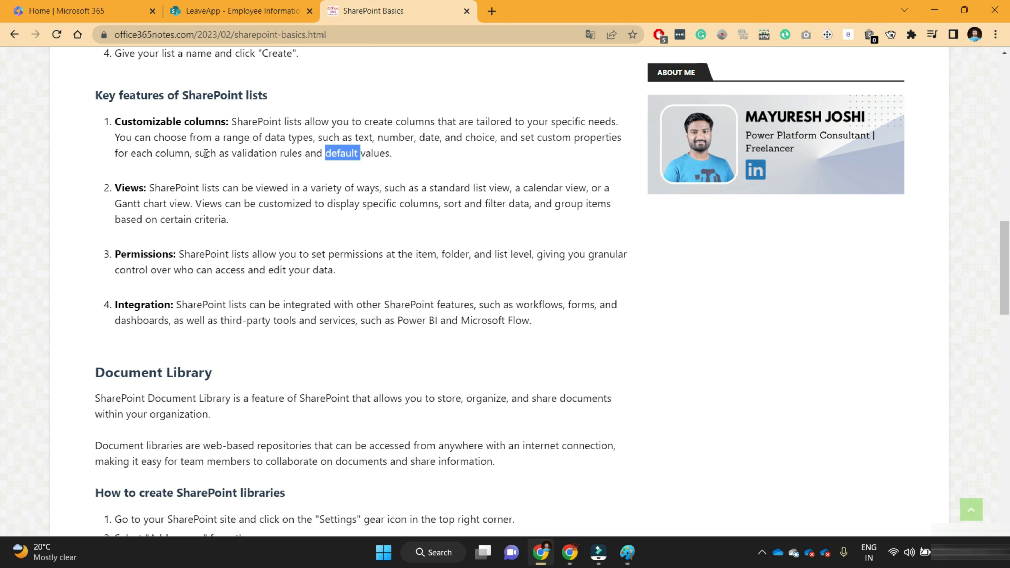
left_click_drag(197, 154, 372, 158)
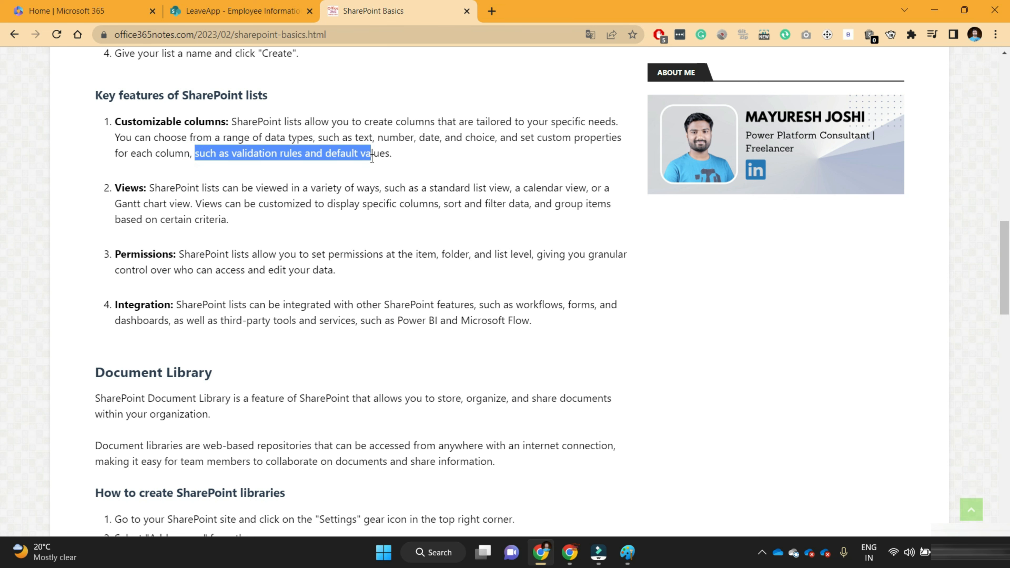
double_click(345, 155)
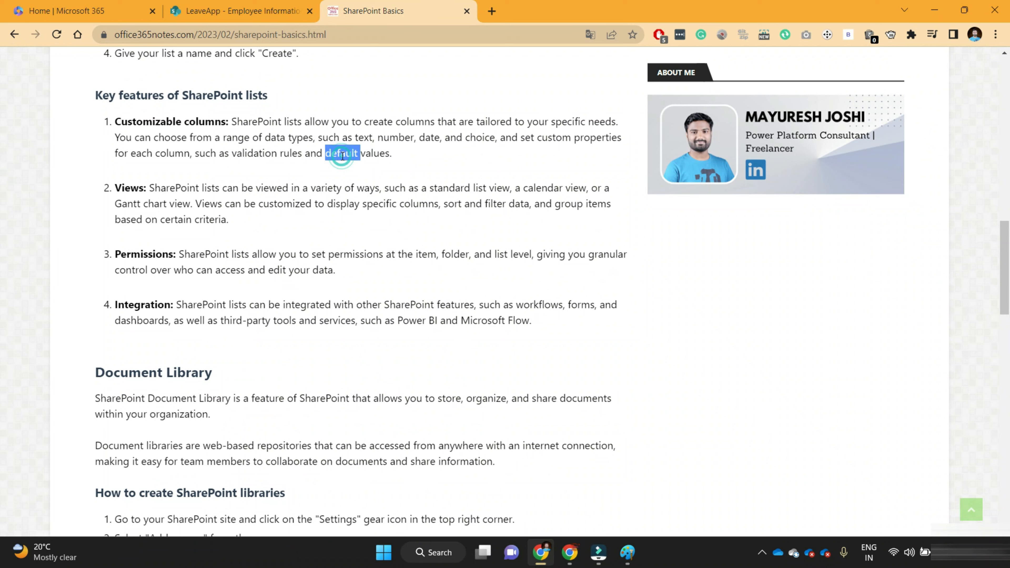
Set the Gender column's default value to Male, save it and check the default in a blank new item form
left_click(250, 14)
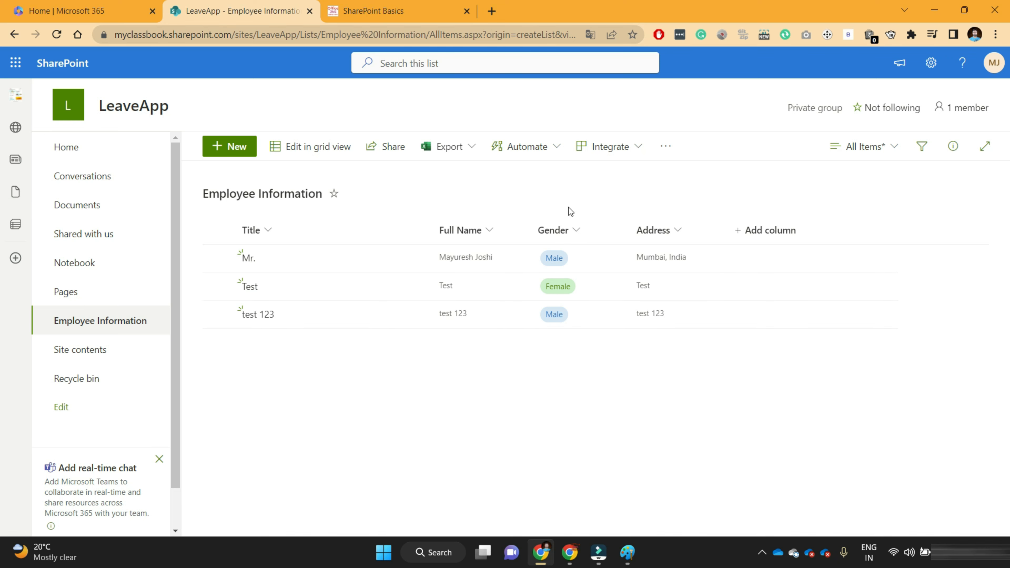
left_click(577, 229)
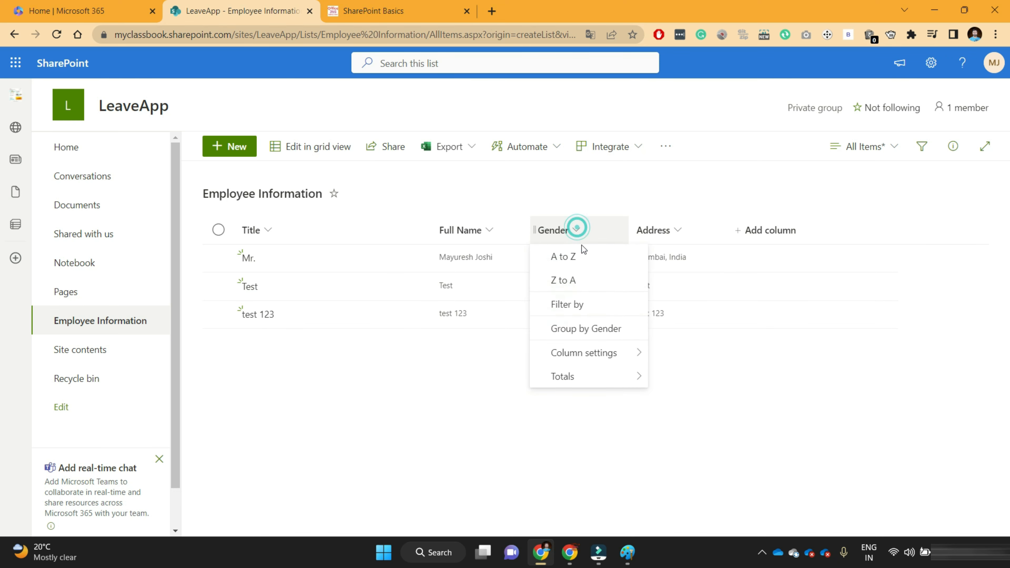
left_click(597, 353)
left_click(675, 307)
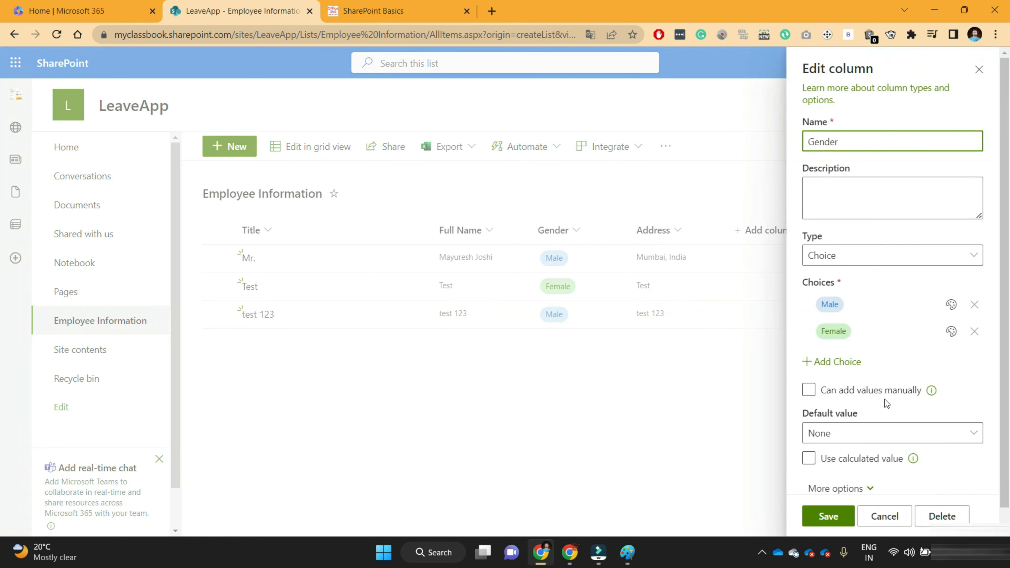
scroll(885, 400, "down", 1)
left_click(855, 416)
left_click(824, 456)
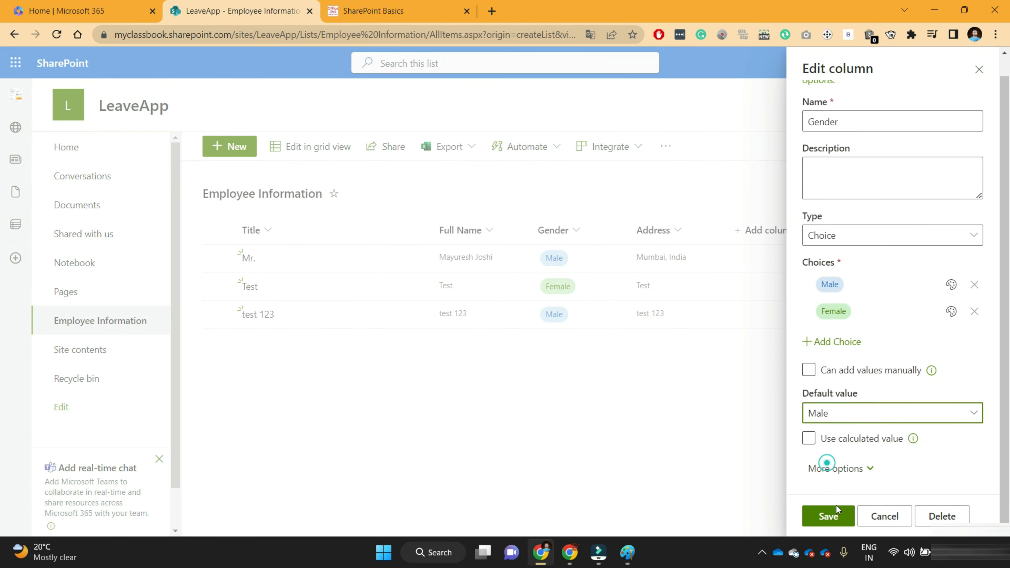
left_click(828, 516)
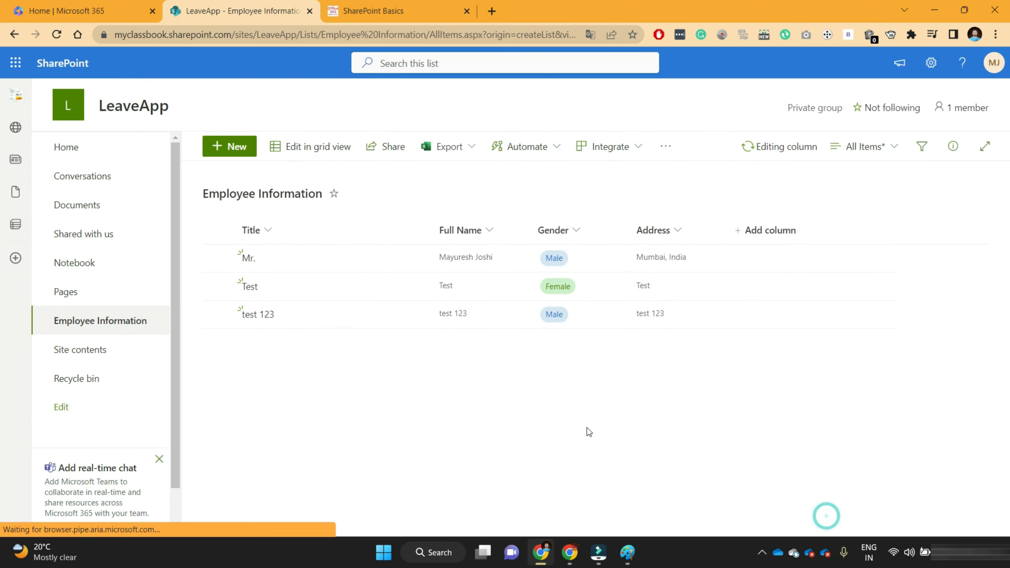
left_click(227, 148)
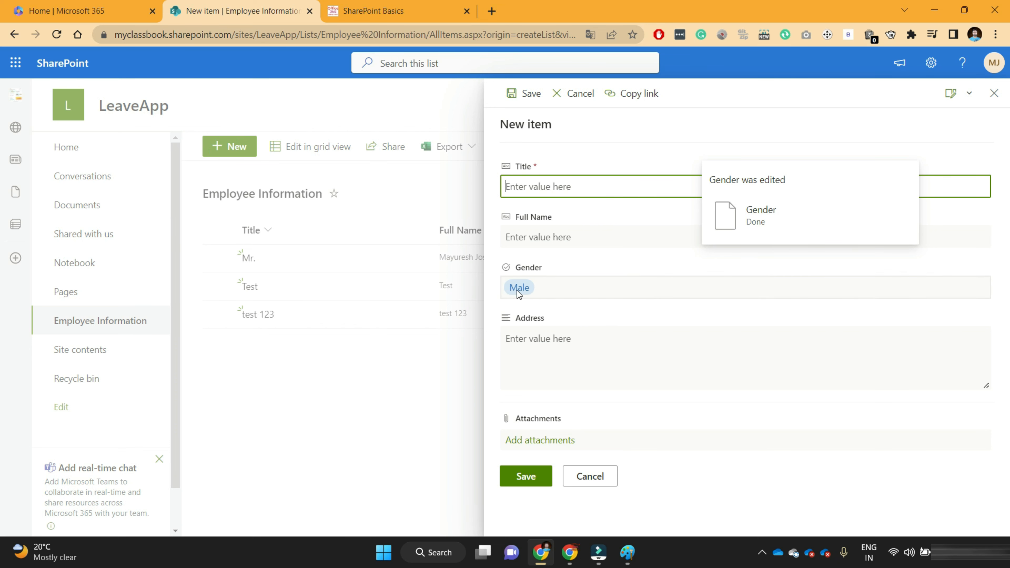
left_click(994, 94)
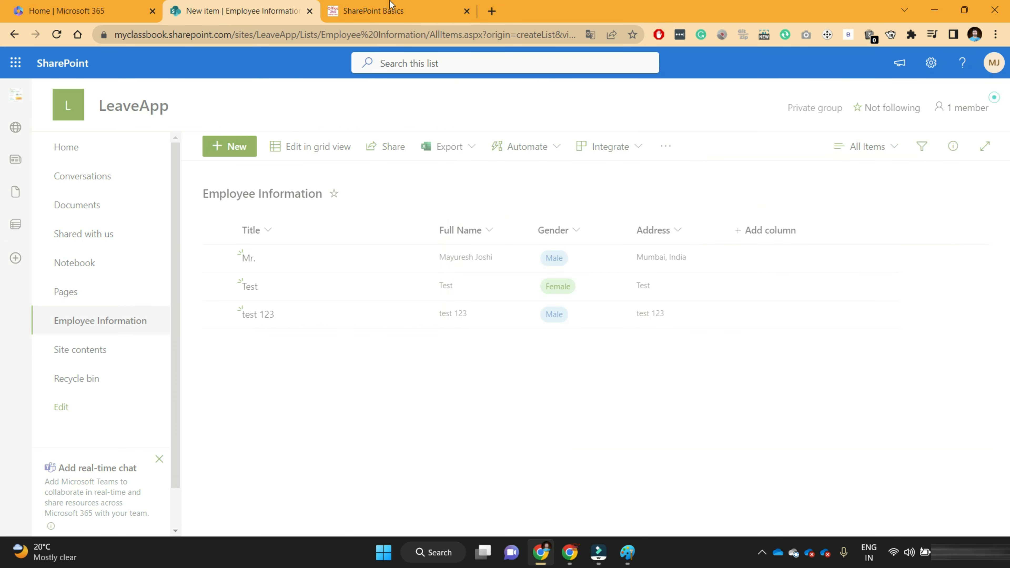
Consult the Views feature in the SharePoint Basics article and create a public list view named Full Name View
left_click(373, 12)
left_click_drag(119, 190, 146, 190)
left_click(252, 11)
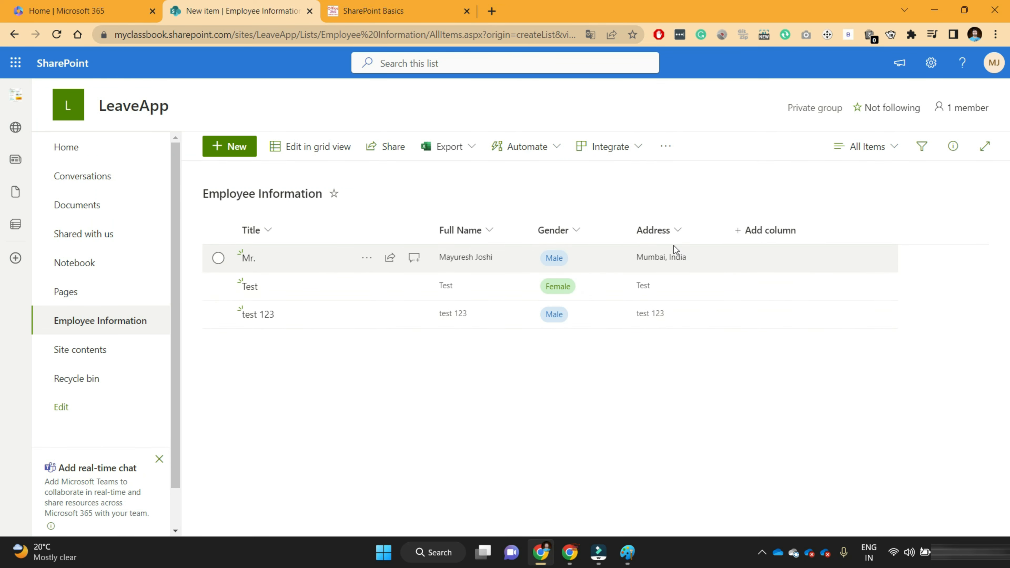
left_click(868, 154)
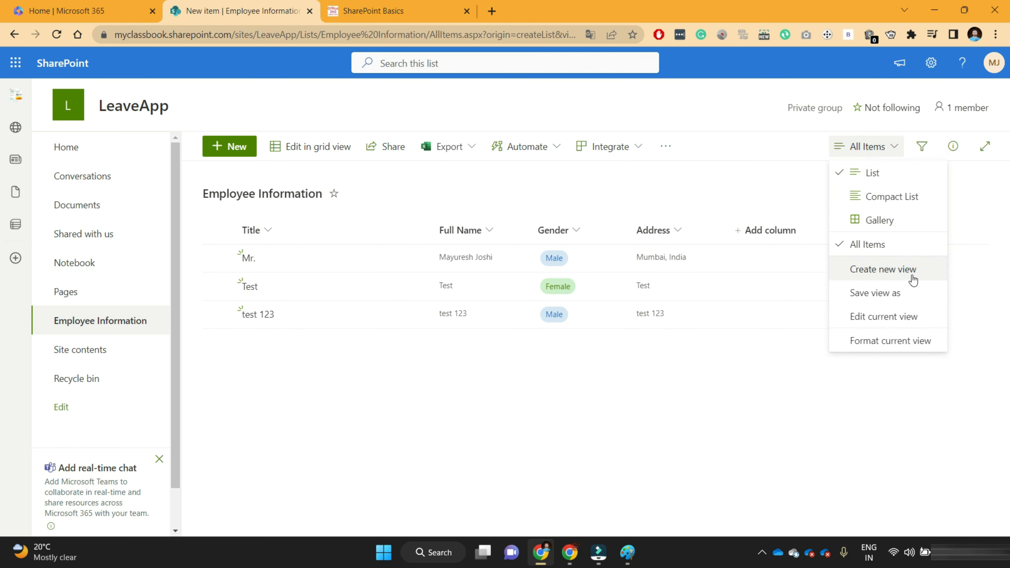
left_click(884, 273)
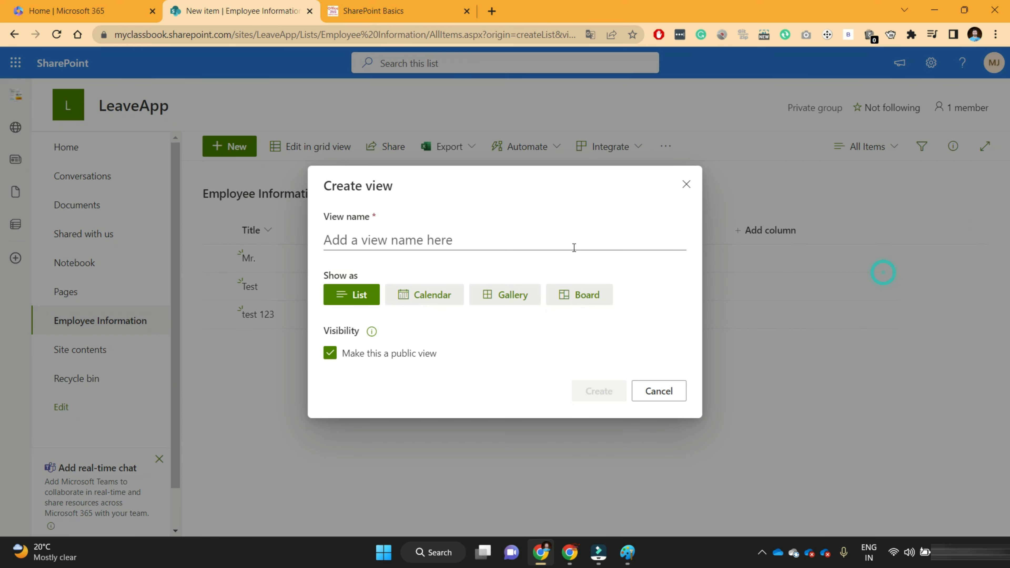
type("Fu")
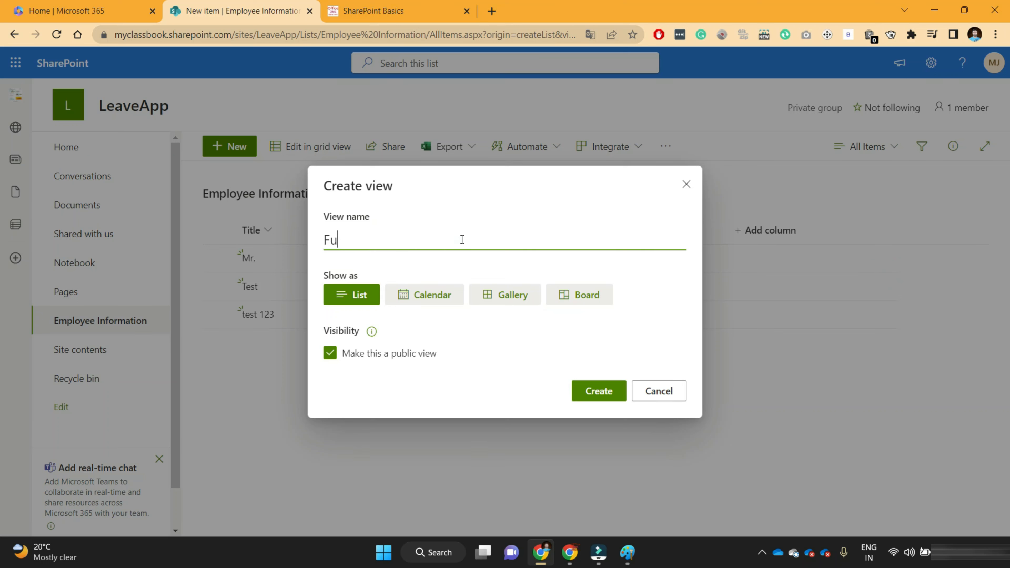
type("ll Name View")
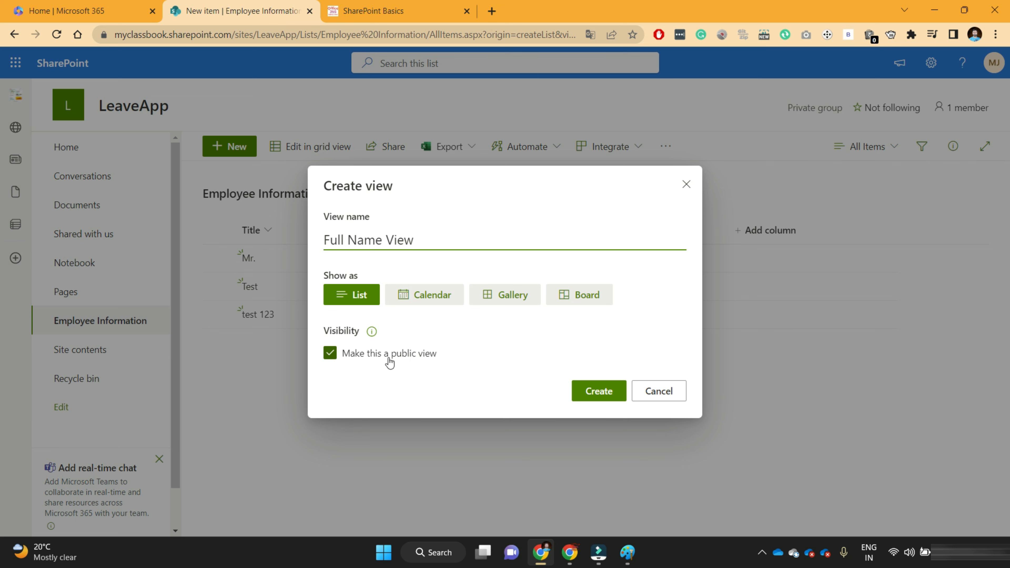
left_click(613, 396)
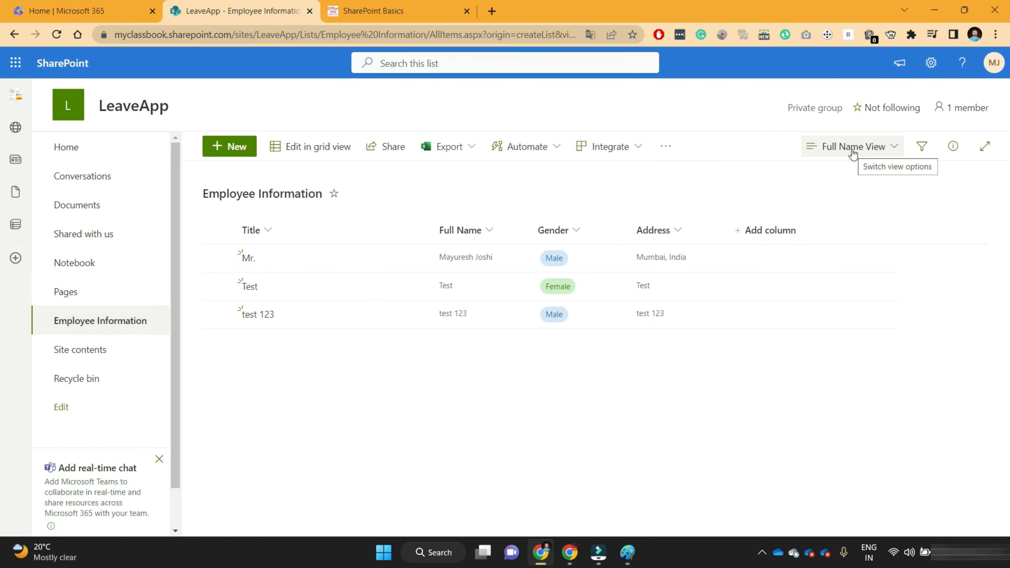
Edit the columns of Full Name View to hide Address, Gender and Title, keeping only Full Name, and apply the change
left_click(296, 235)
mouse_move(288, 356)
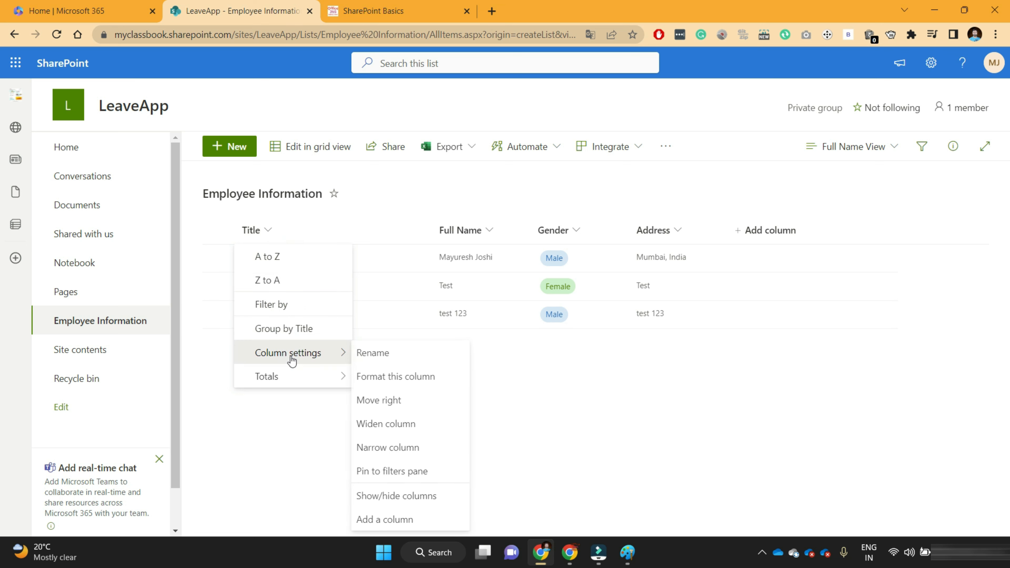
left_click(399, 496)
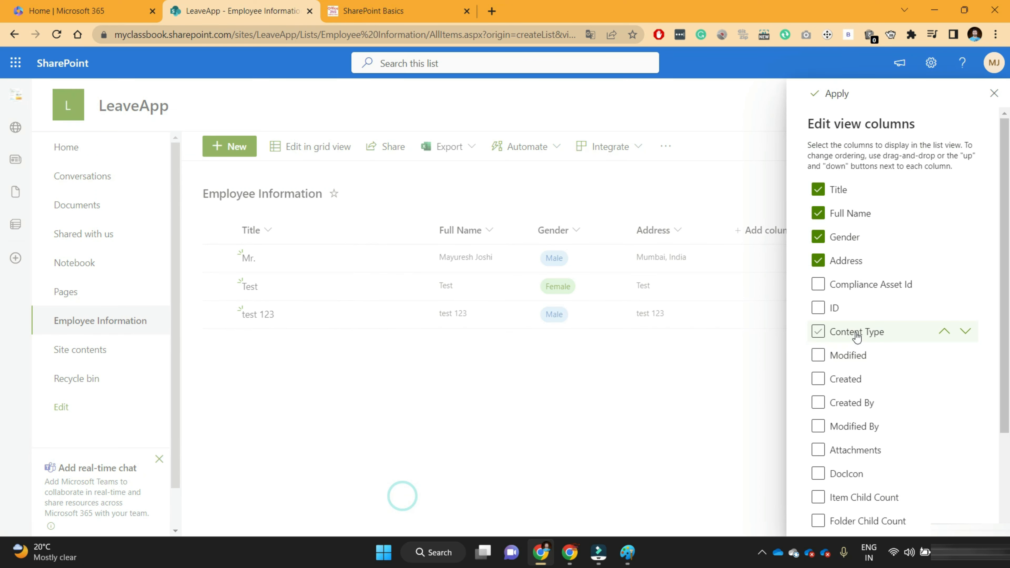
left_click(818, 261)
left_click(818, 237)
left_click(820, 191)
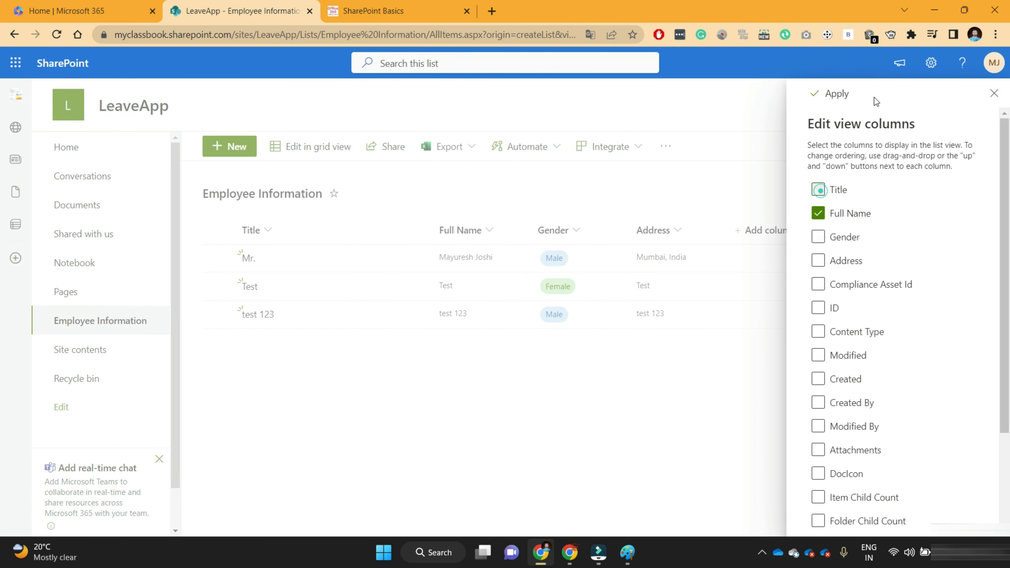
left_click(836, 93)
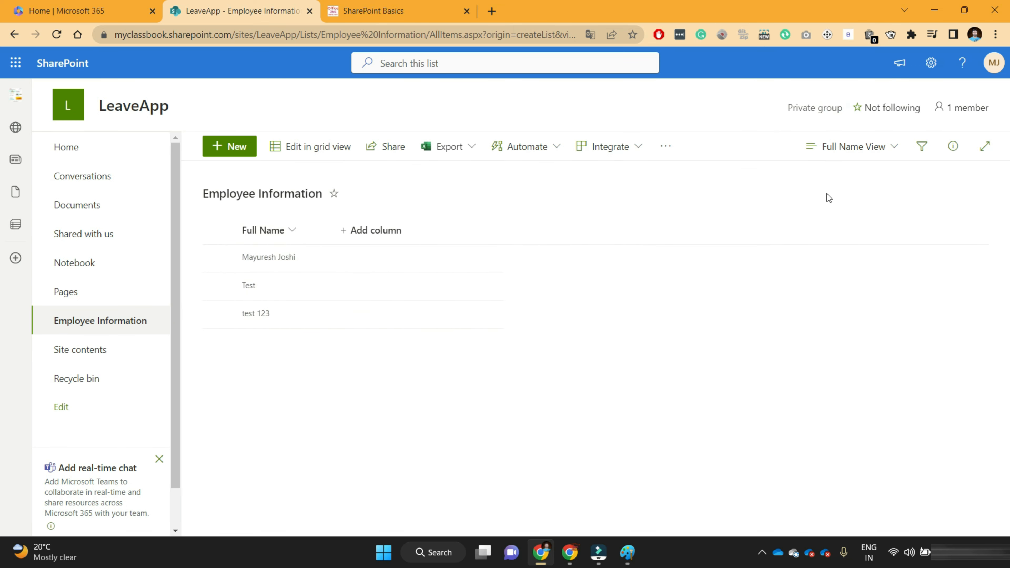
Compare the list's views by opening All Items, reloading the page and returning to Full Name View
left_click(854, 148)
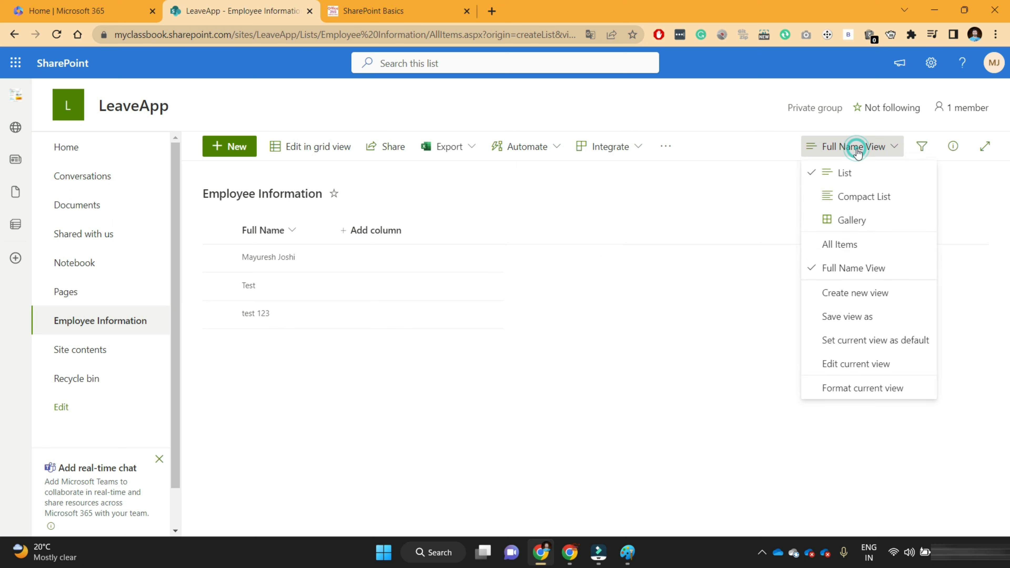
left_click(831, 248)
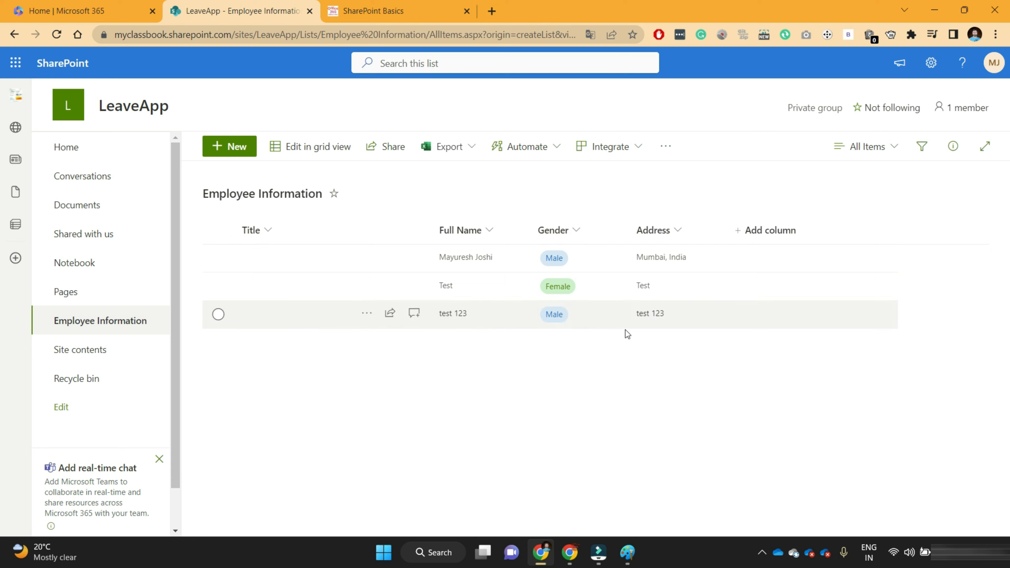
left_click(56, 34)
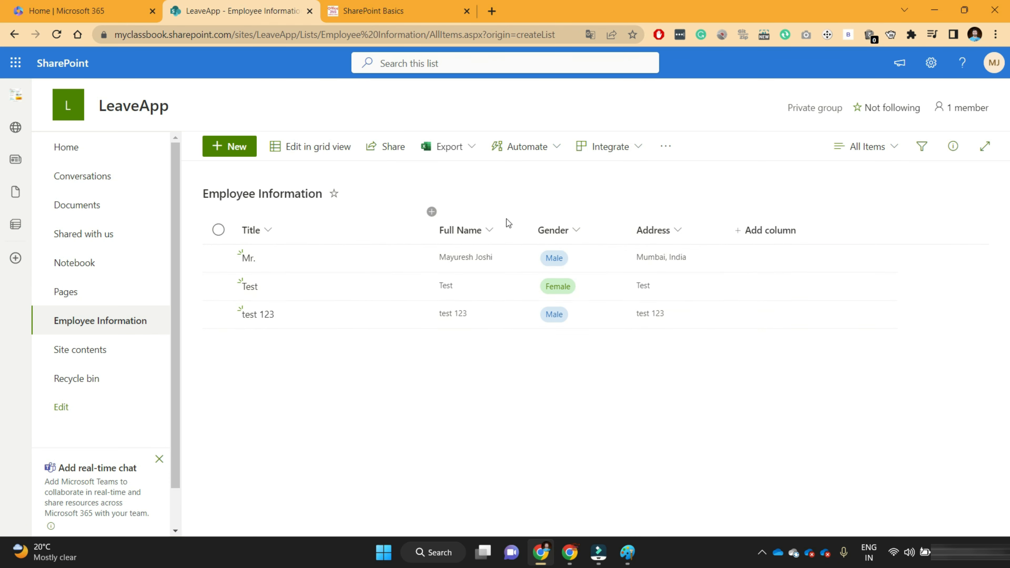
left_click(891, 149)
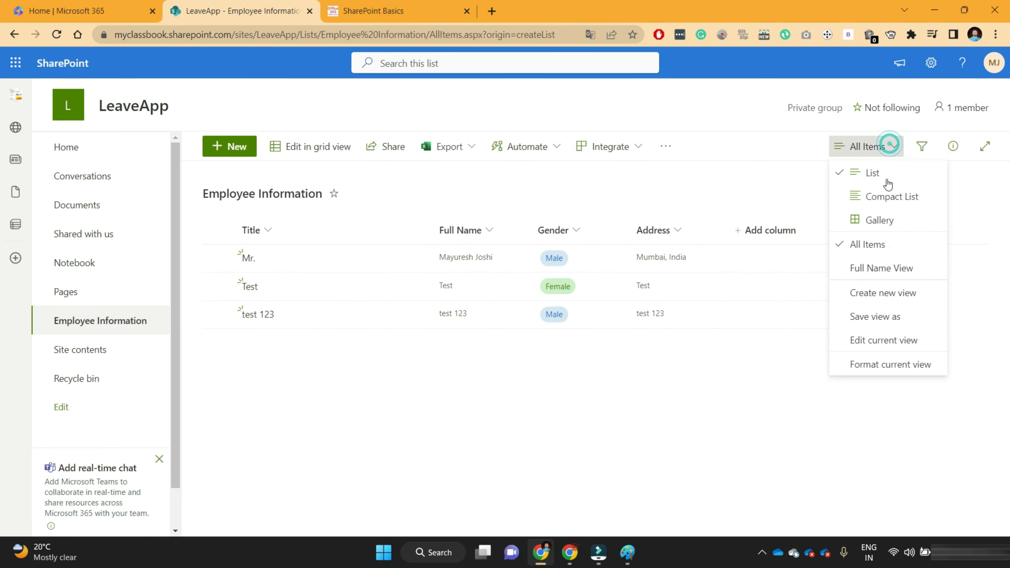
left_click(874, 269)
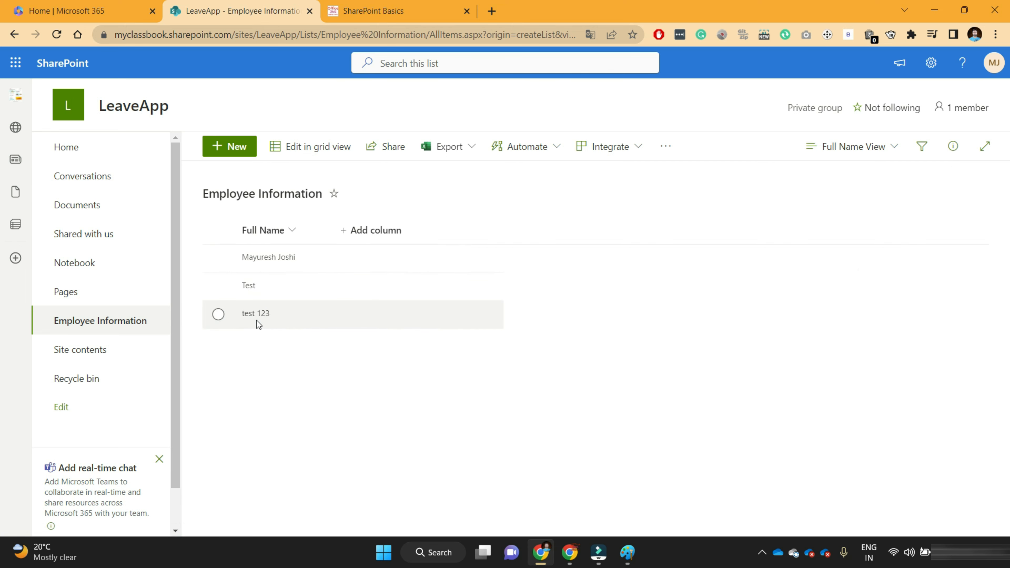
Read the Views, Permissions and Integration features of SharePoint lists in the SharePoint Basics article
left_click(367, 16)
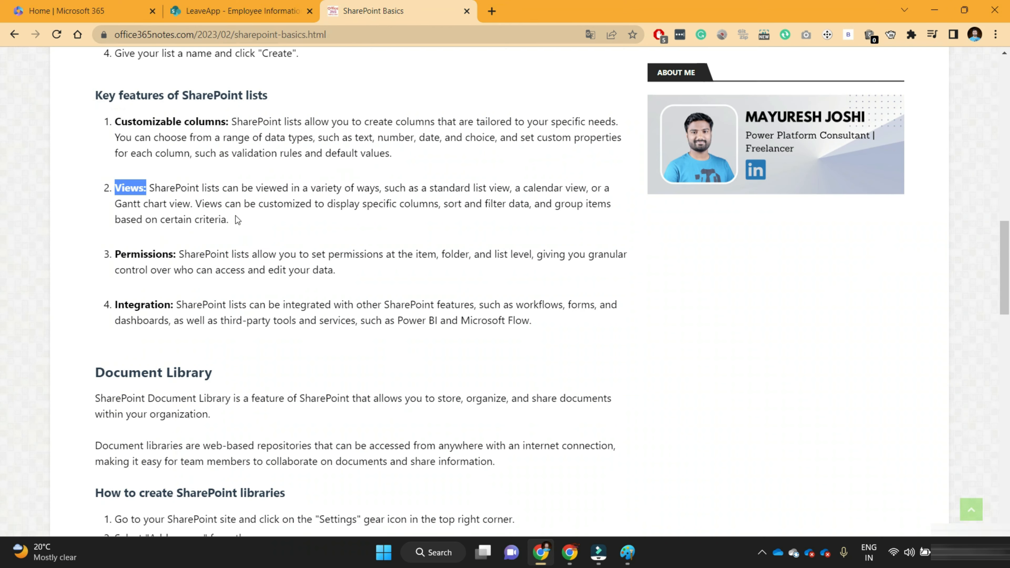
left_click(141, 185)
left_click_drag(115, 187, 148, 188)
left_click_drag(259, 206, 491, 205)
left_click_drag(116, 254, 184, 255)
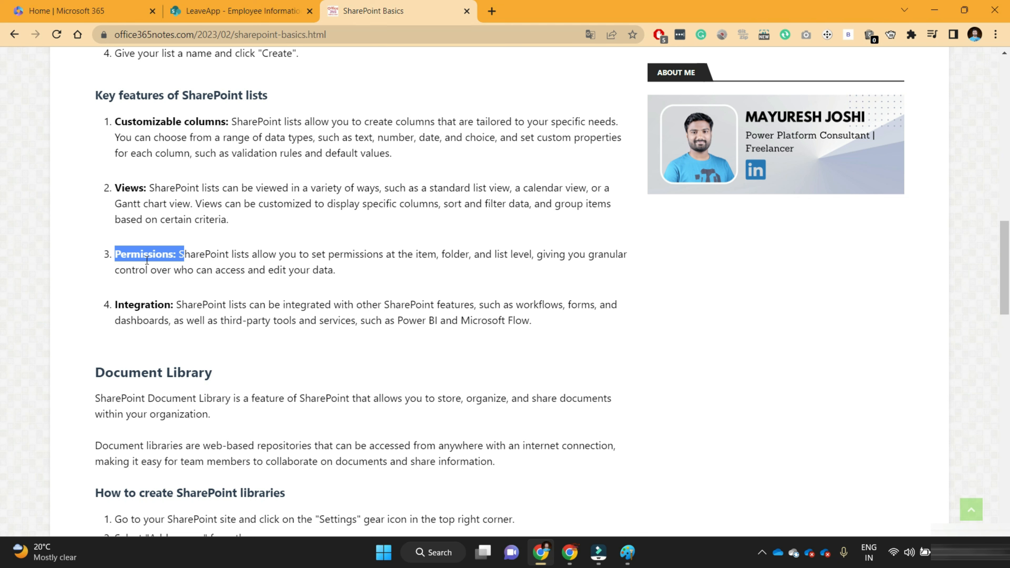
double_click(138, 310)
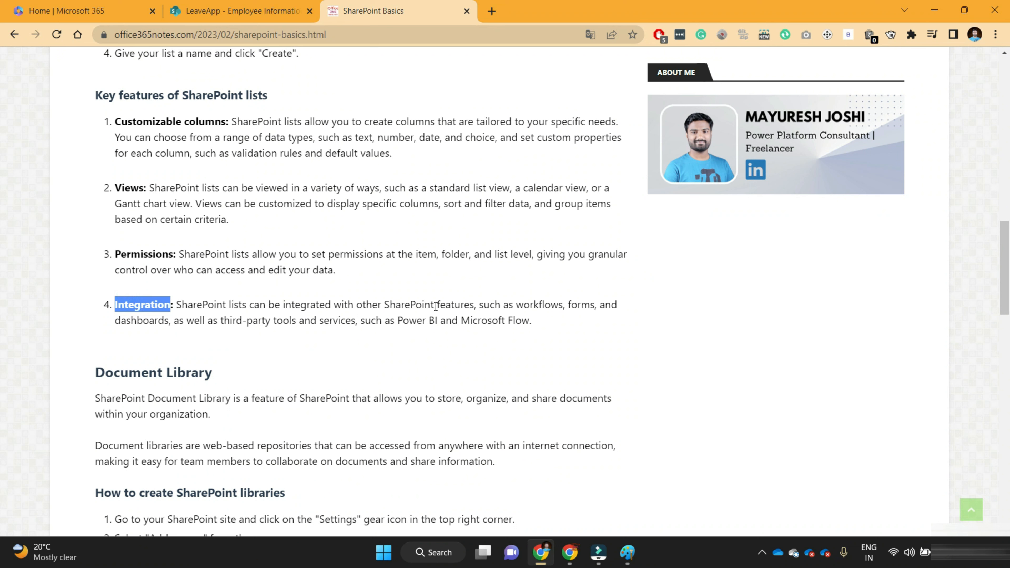
left_click_drag(484, 302, 581, 304)
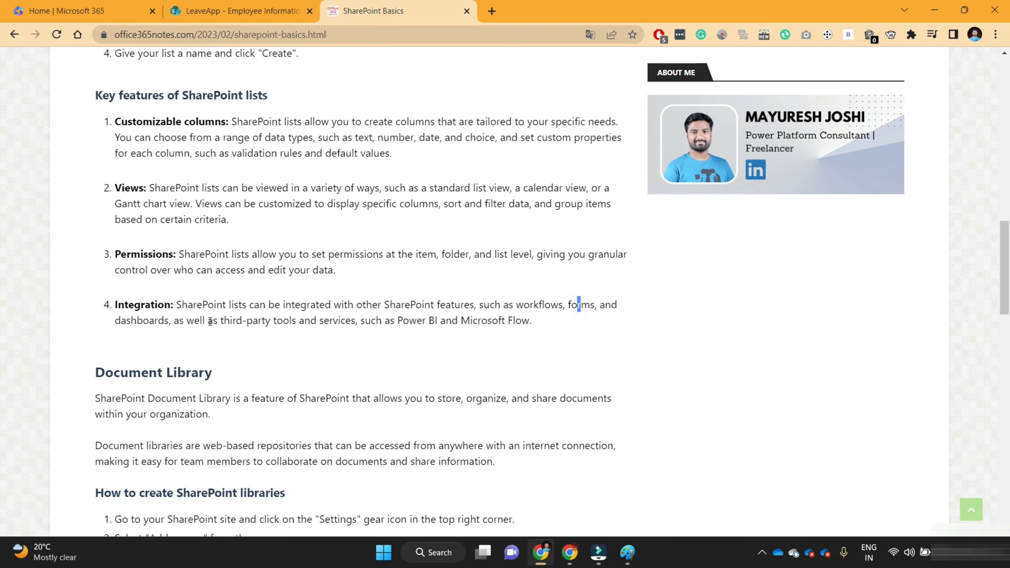
left_click_drag(218, 322, 317, 323)
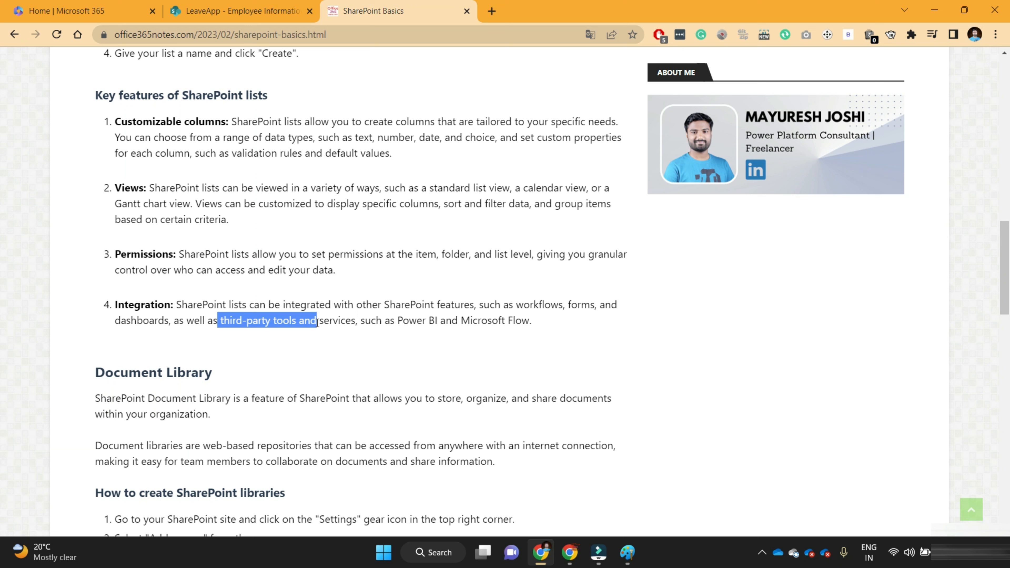
double_click(143, 306)
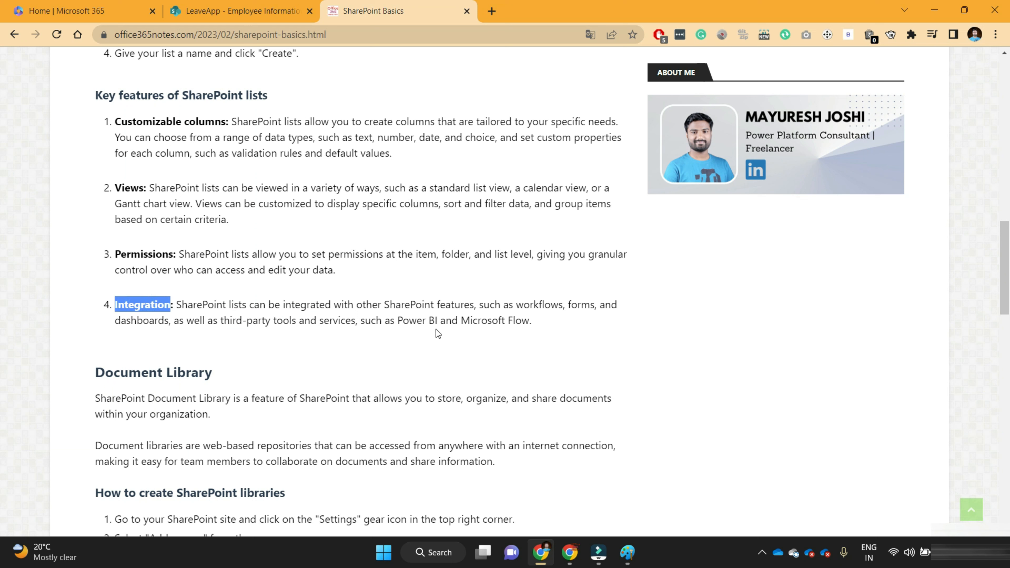
scroll(476, 314, "down", 2)
scroll(326, 257, "up", 3)
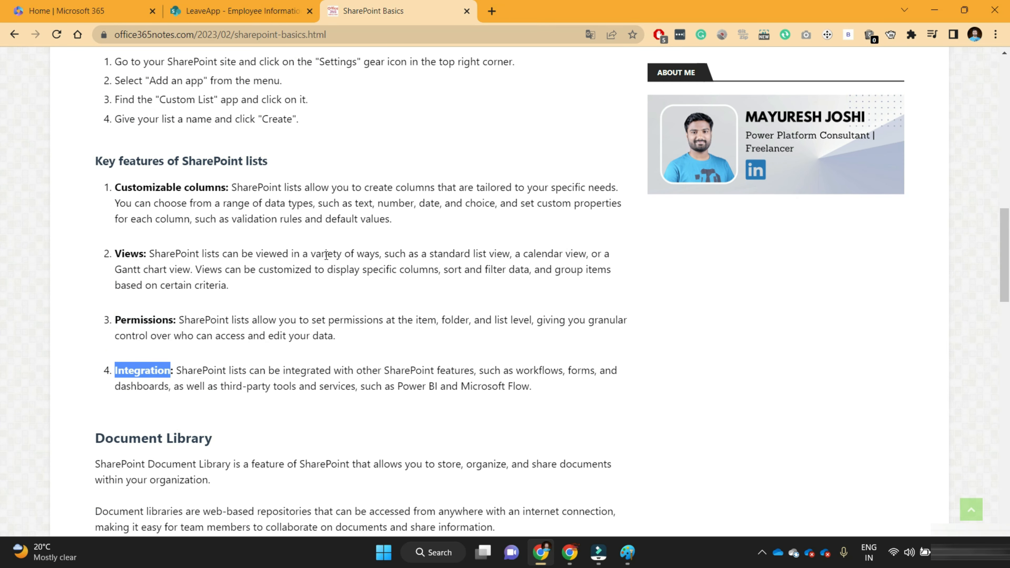
scroll(326, 256, "up", 2)
Read the article's Document Library section on what a library stores, organizes and shares
left_click(249, 10)
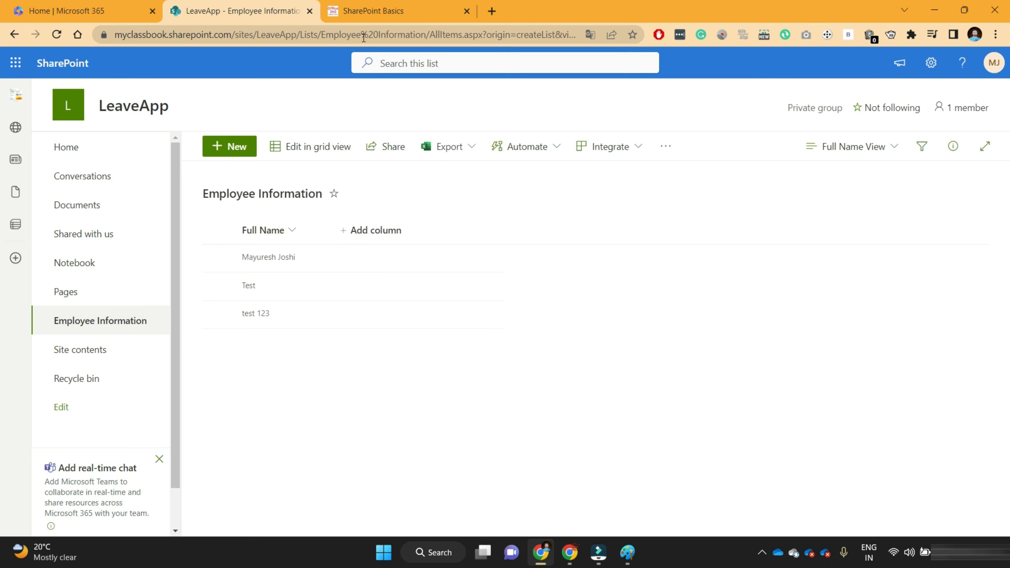
left_click(368, 16)
scroll(172, 320, "down", 5)
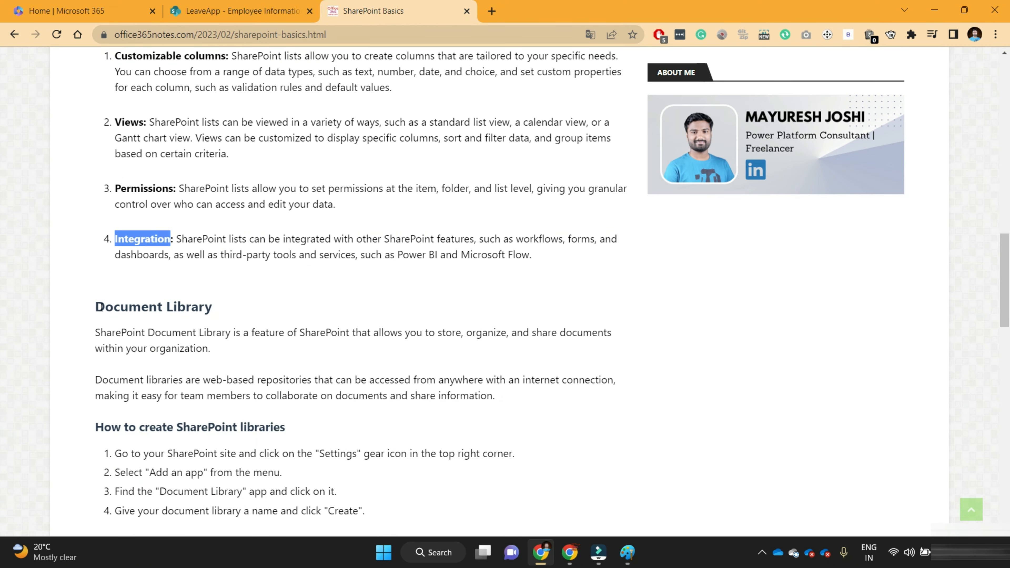
left_click_drag(101, 307, 213, 312)
scroll(159, 229, "down", 3)
left_click(150, 201)
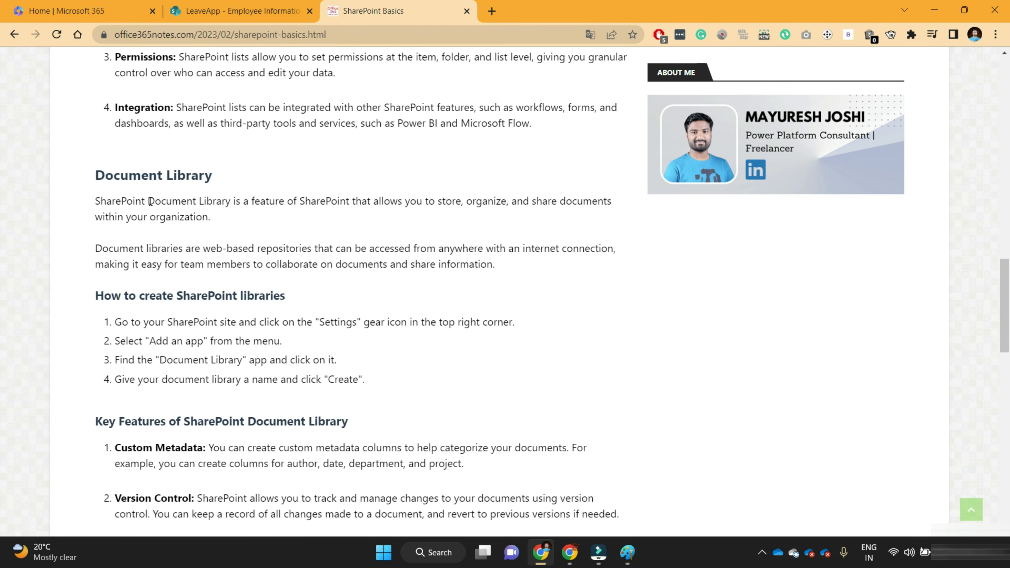
left_click_drag(151, 201, 402, 207)
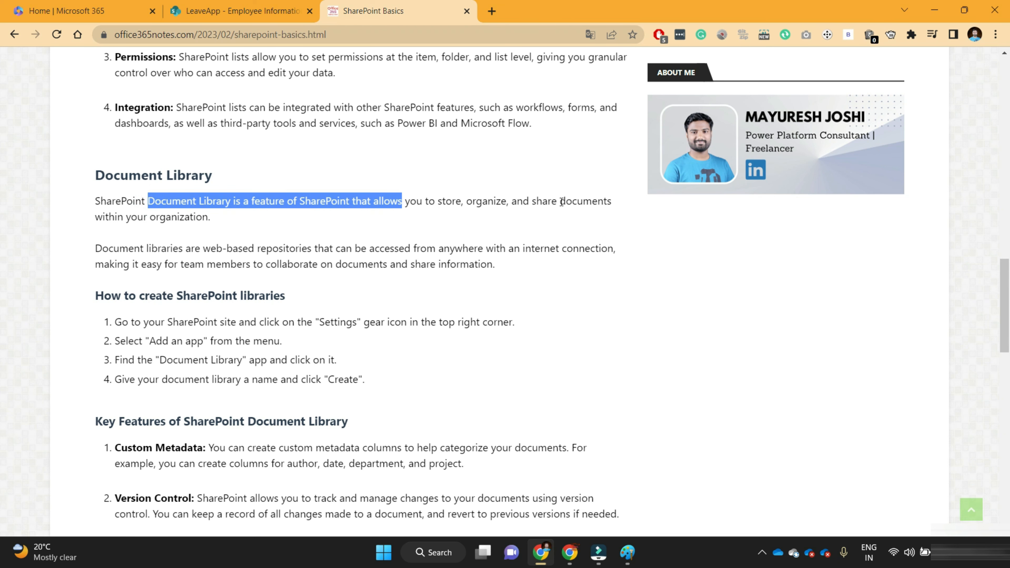
left_click_drag(560, 201, 583, 203)
Create a document library named Contract Documents from the LeaveApp site contents
left_click(271, 14)
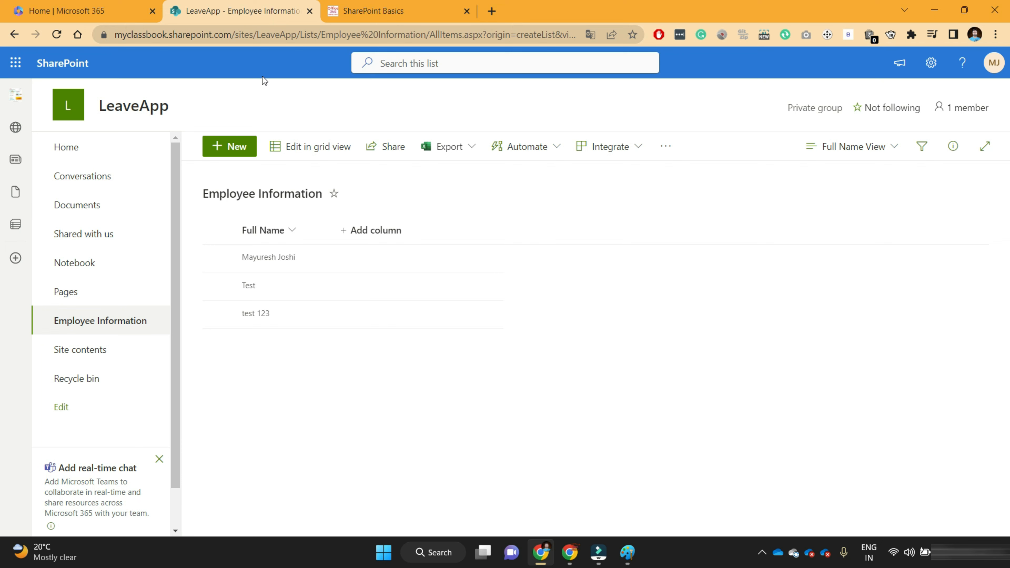
left_click(106, 355)
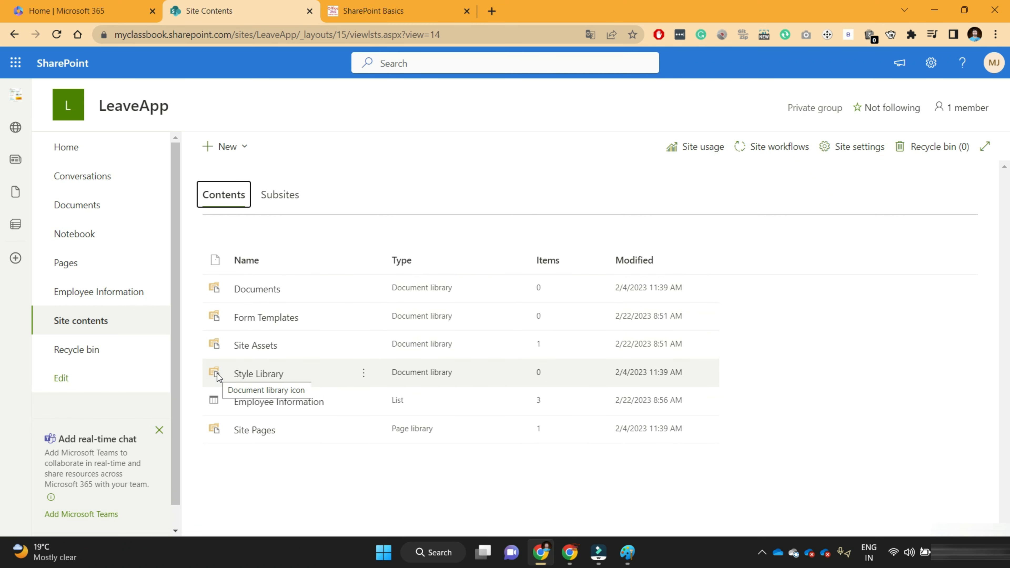
left_click(229, 148)
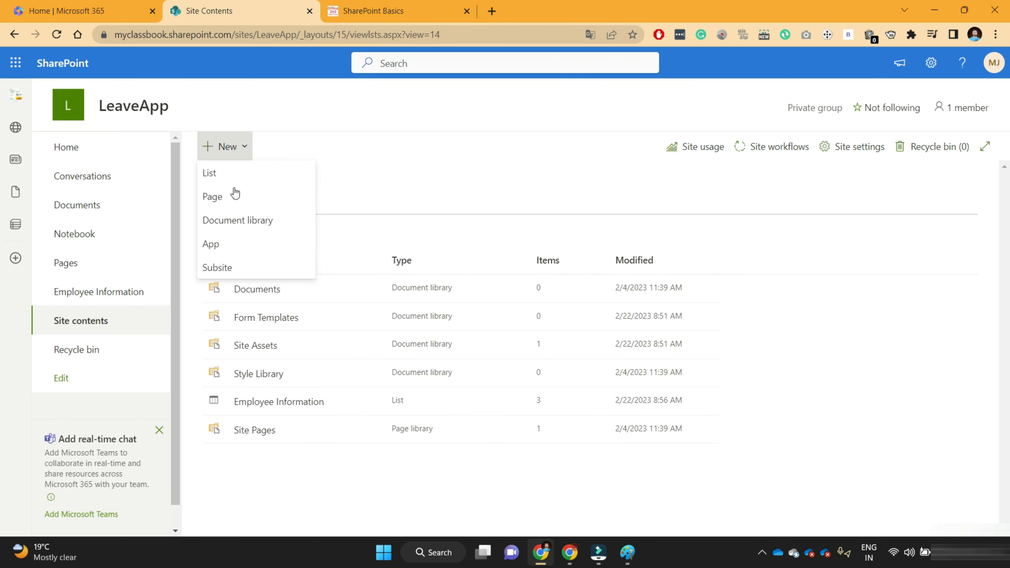
left_click(241, 221)
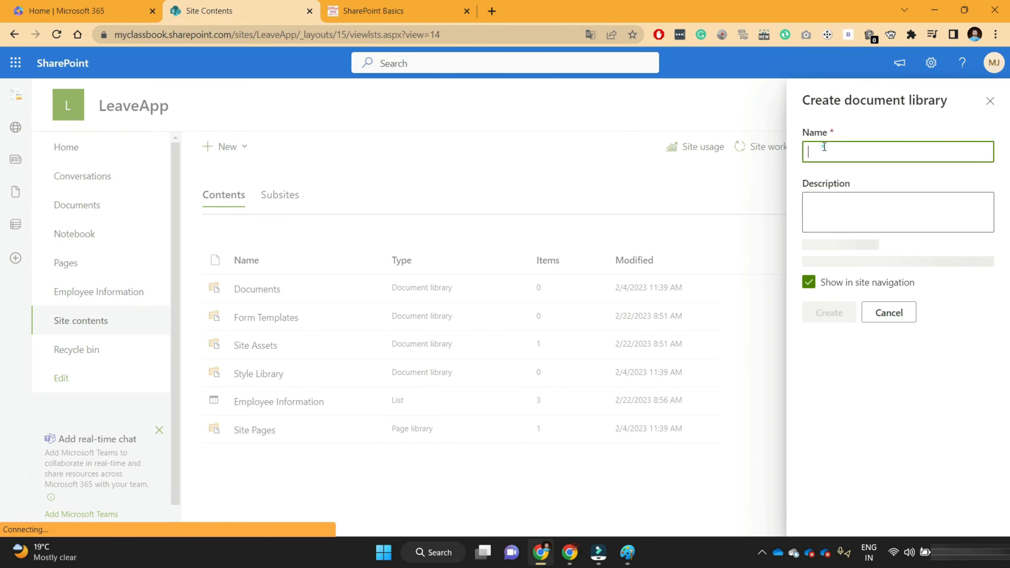
left_click(824, 147)
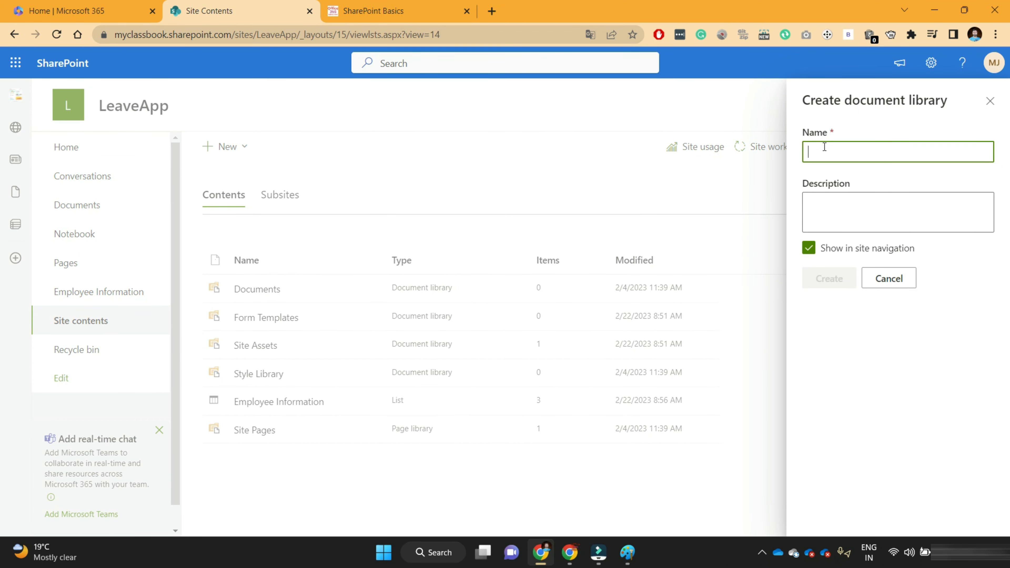
type("Contact ")
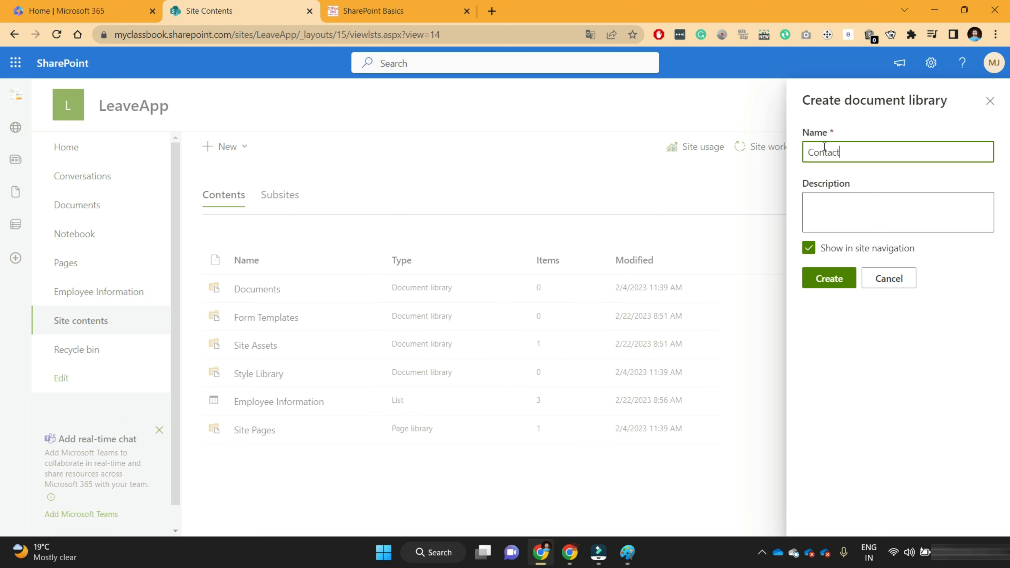
type("Documents")
left_click(827, 154)
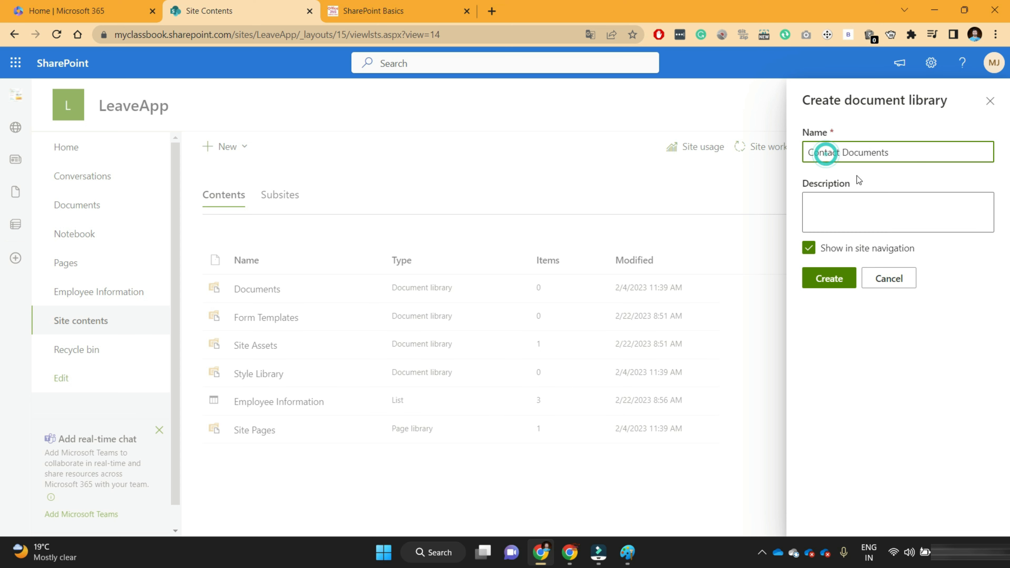
type("r")
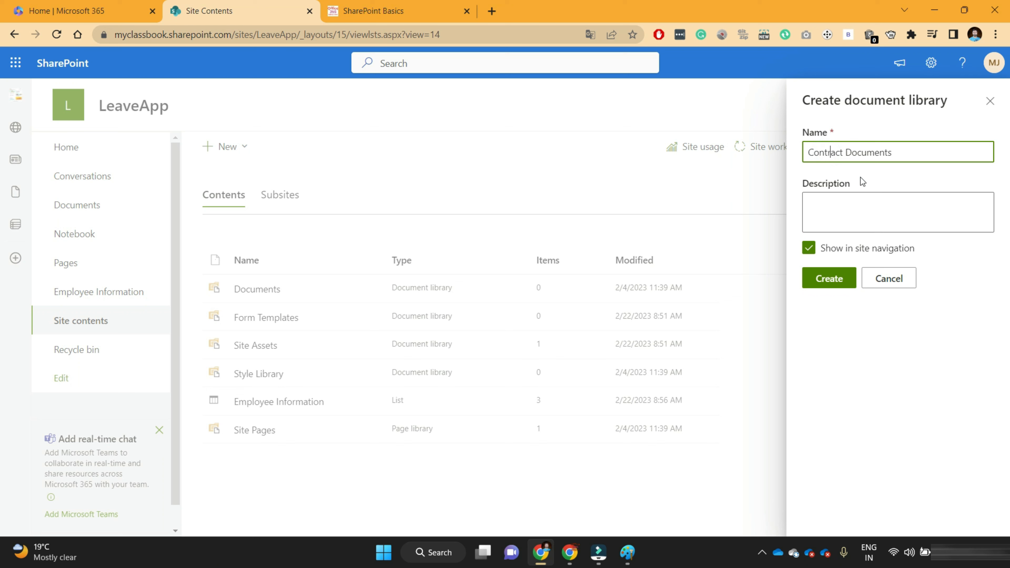
left_click(831, 280)
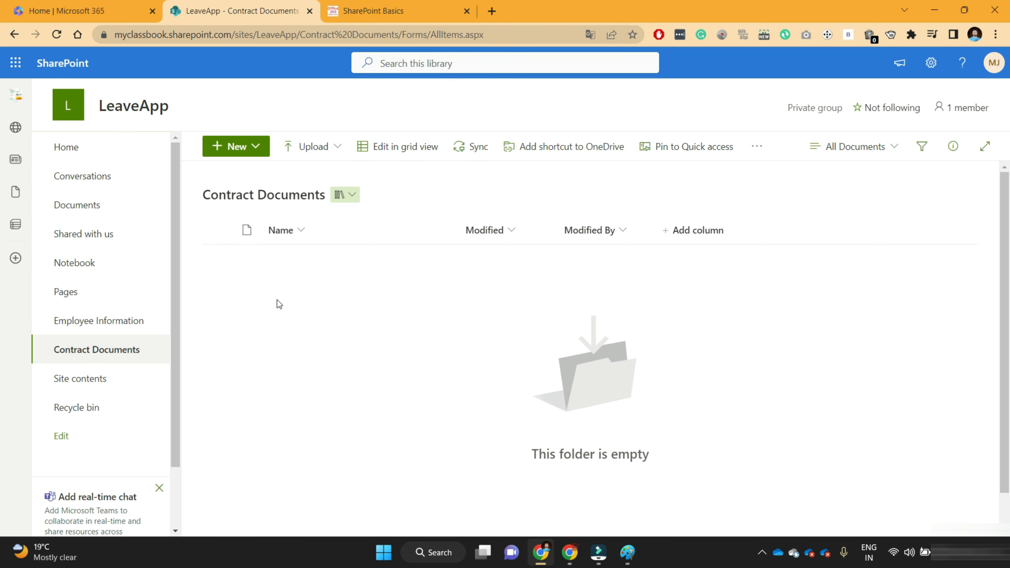
Switch to Paint and handwrite the heading List with four short dashes beneath it using the Pencil
left_click(623, 551)
scroll(227, 270, "up", 1)
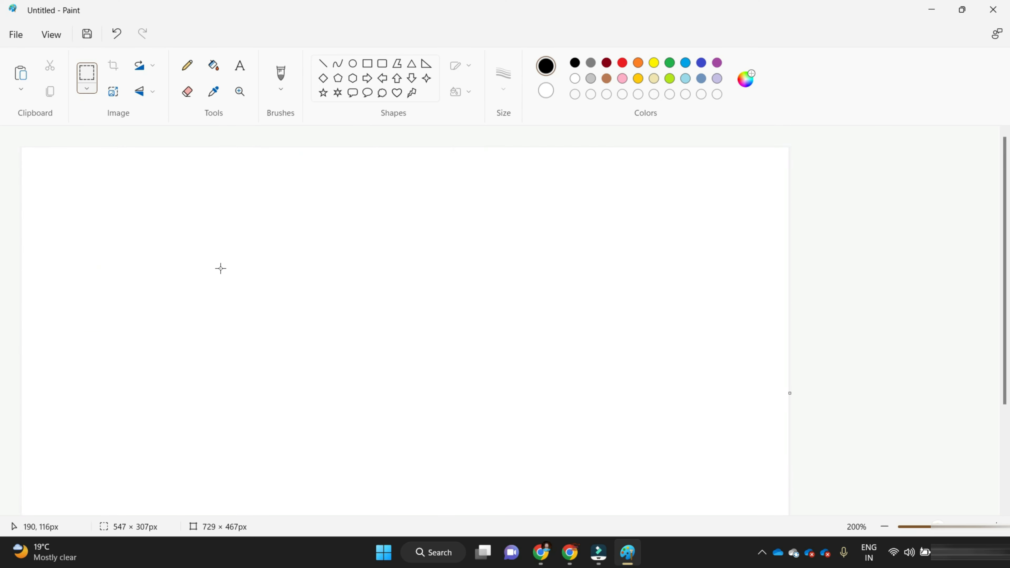
left_click(191, 67)
mouse_move(62, 177)
left_mouse_down()
mouse_move(63, 195)
mouse_move(79, 199)
left_mouse_up()
mouse_move(83, 181)
left_mouse_down()
mouse_move(92, 201)
mouse_move(105, 179)
mouse_move(106, 193)
mouse_move(112, 185)
left_mouse_up()
left_click(80, 169)
mouse_move(84, 225)
left_mouse_down()
mouse_move(98, 225)
mouse_move(122, 283)
left_mouse_up()
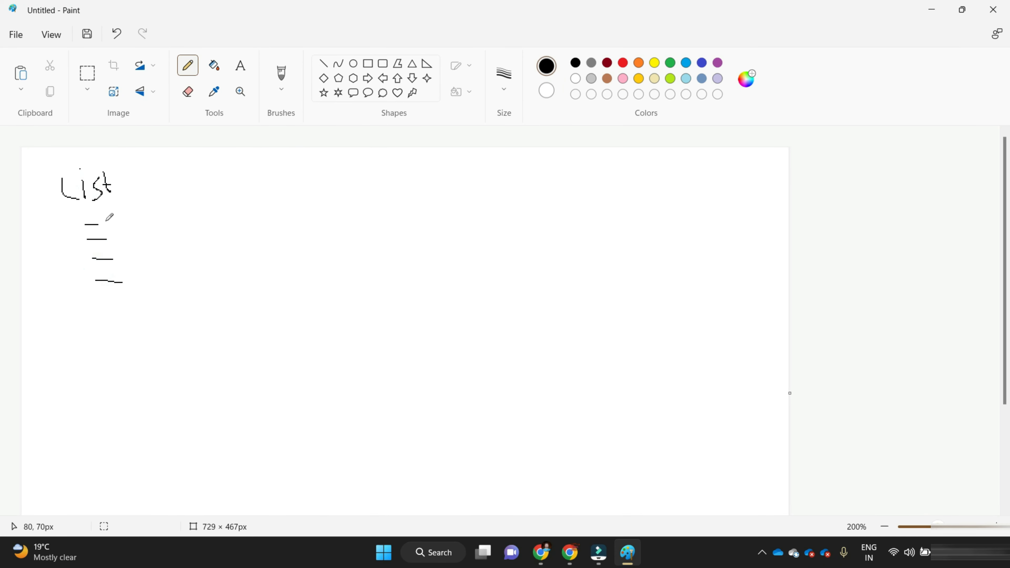
Draw three lines branching out from the first dash under List and one long line from the second dash
left_click_drag(106, 222, 192, 192)
left_click_drag(106, 222, 208, 216)
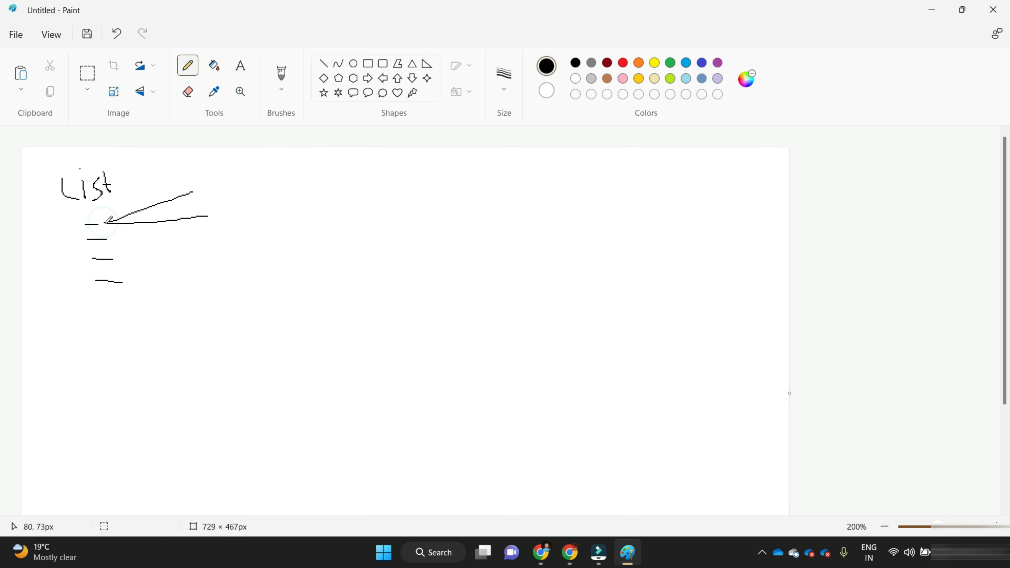
left_click_drag(105, 222, 175, 174)
left_click_drag(114, 239, 285, 250)
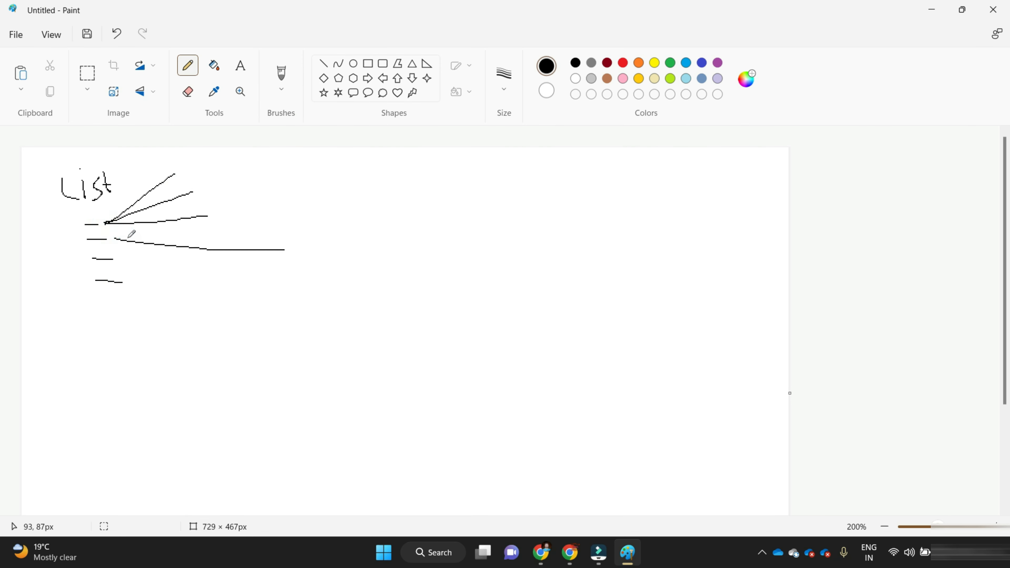
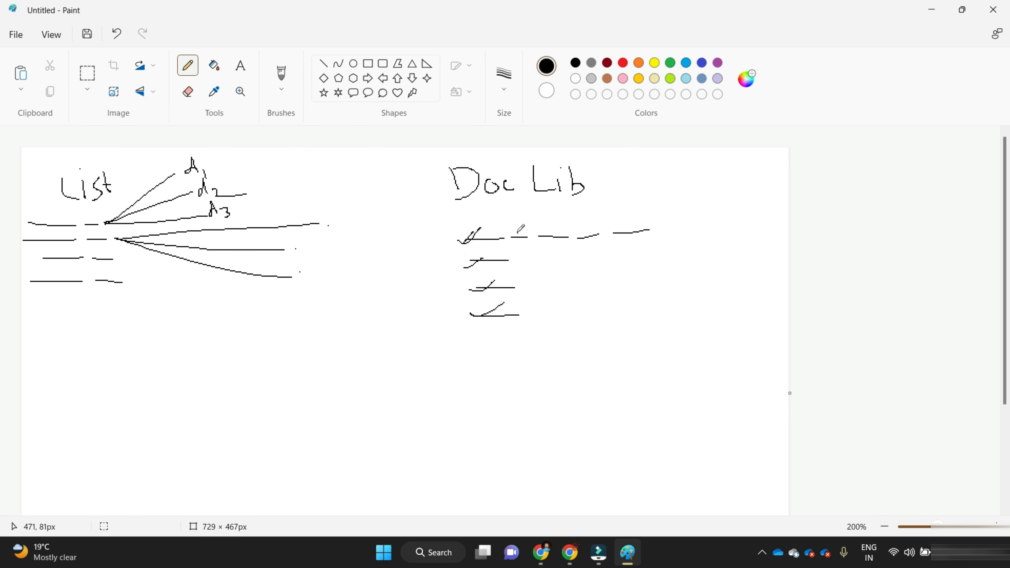
Scribble dark marks on the first three short dashes following the first entry under Doc Lib
left_click_drag(518, 232, 519, 235)
left_click_drag(553, 236, 550, 236)
left_click(553, 236)
left_click_drag(588, 236, 588, 238)
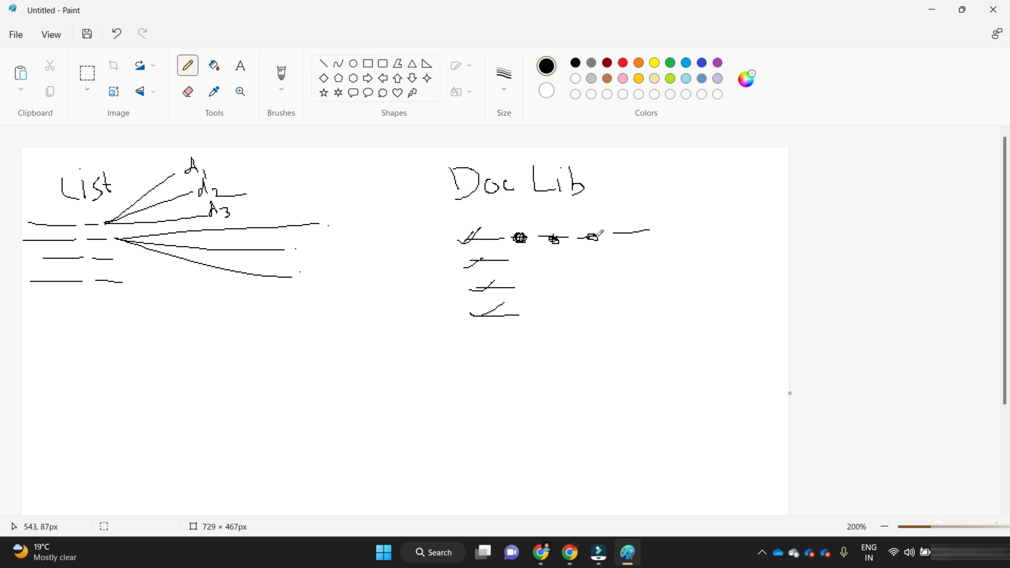
Scribble over the fourth dash of the first Doc Lib row, retrace the upper List dashes and branch lines, and re-mark the first Doc Lib entry
left_click_drag(633, 228, 631, 230)
mouse_move(87, 225)
left_mouse_down()
mouse_move(100, 225)
mouse_move(120, 259)
left_mouse_up()
mouse_move(111, 222)
left_mouse_down()
mouse_move(161, 183)
mouse_move(191, 195)
mouse_move(192, 212)
left_mouse_up()
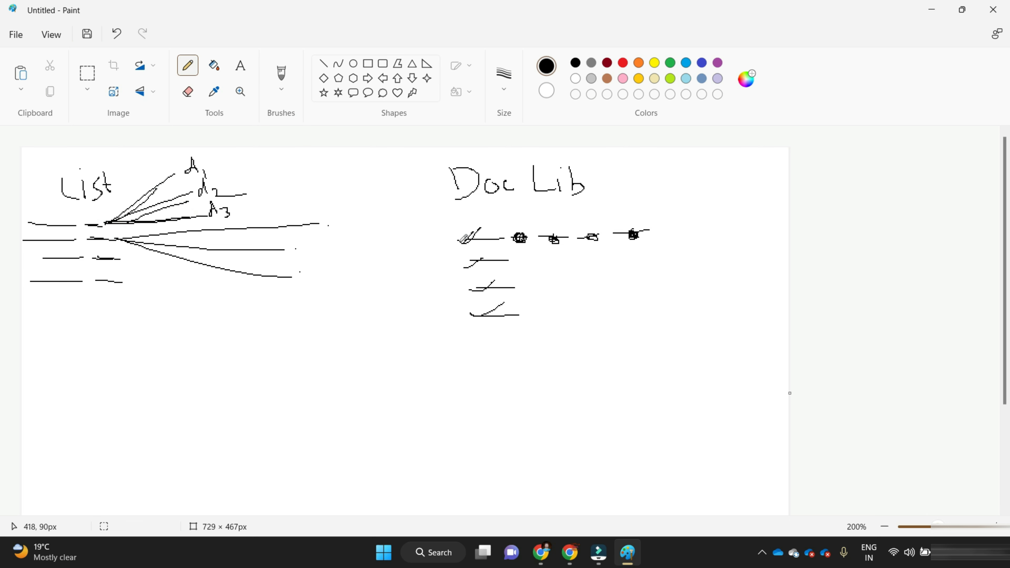
left_click_drag(461, 243, 474, 231)
mouse_move(463, 266)
left_mouse_down()
mouse_move(483, 259)
mouse_move(483, 225)
left_mouse_up()
Switch to SharePoint in the browser and upload the file 38212023103849.pdf from Downloads to the Contract Documents library
left_click(932, 10)
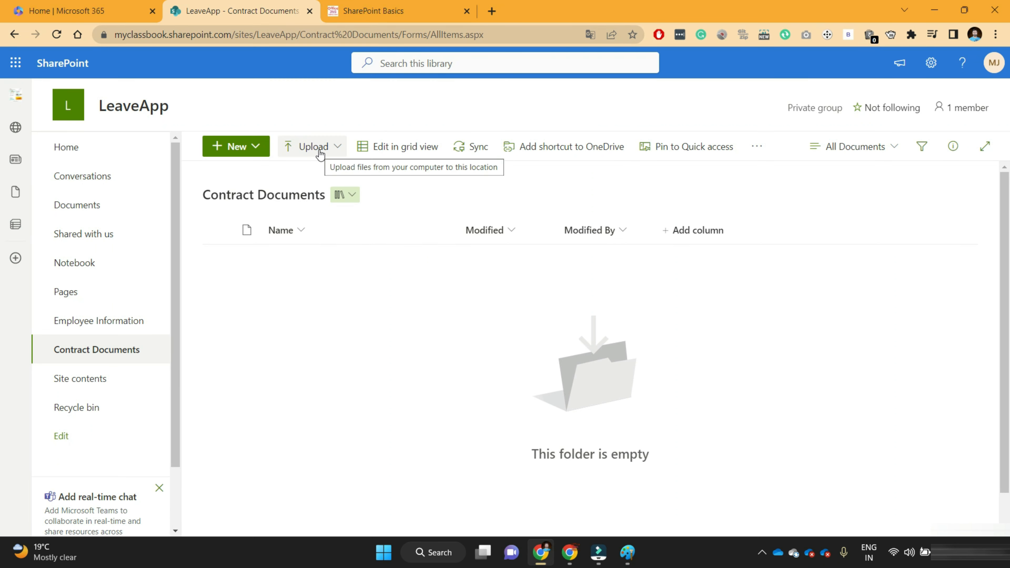
left_click(335, 149)
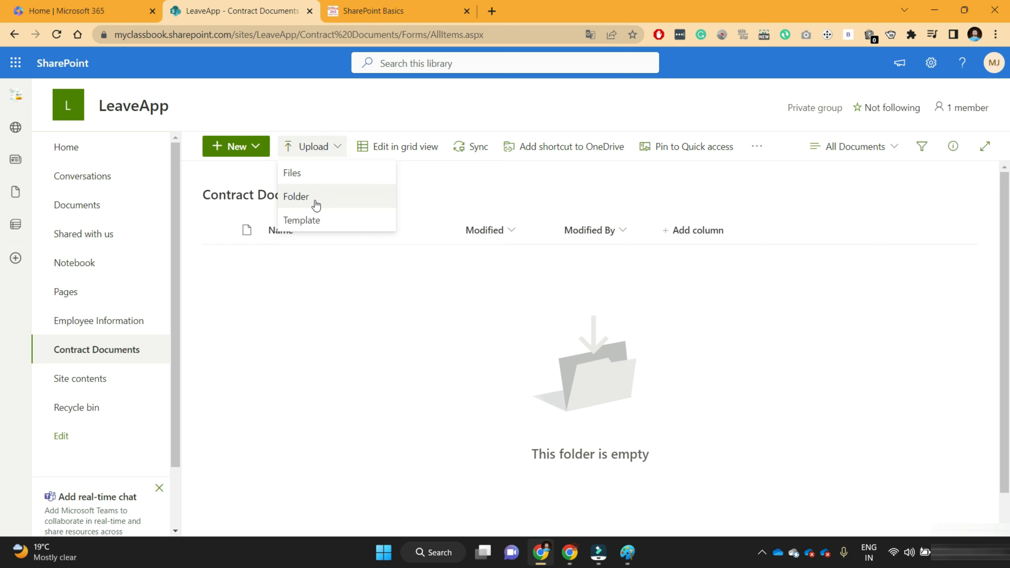
left_click(311, 182)
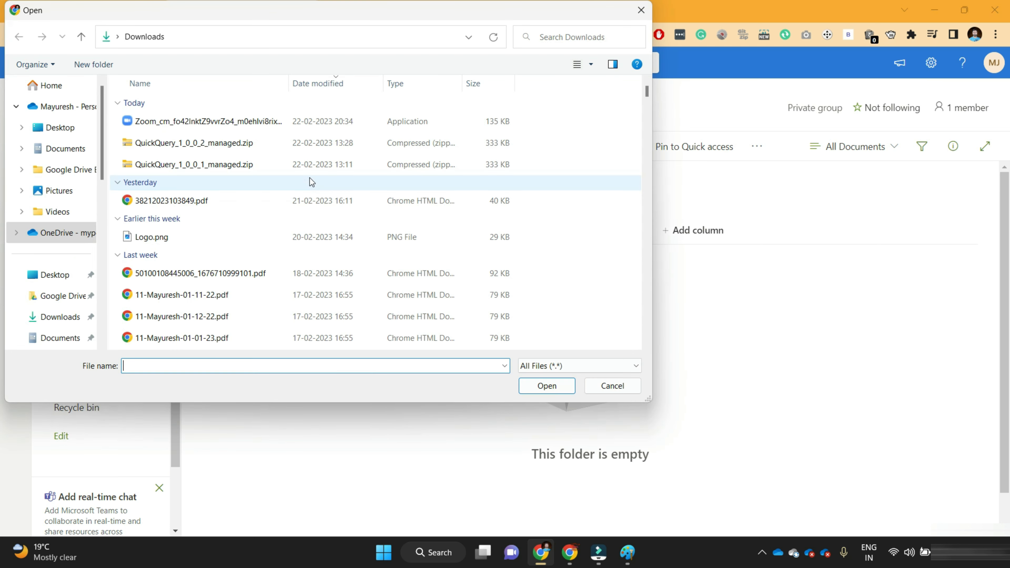
double_click(204, 202)
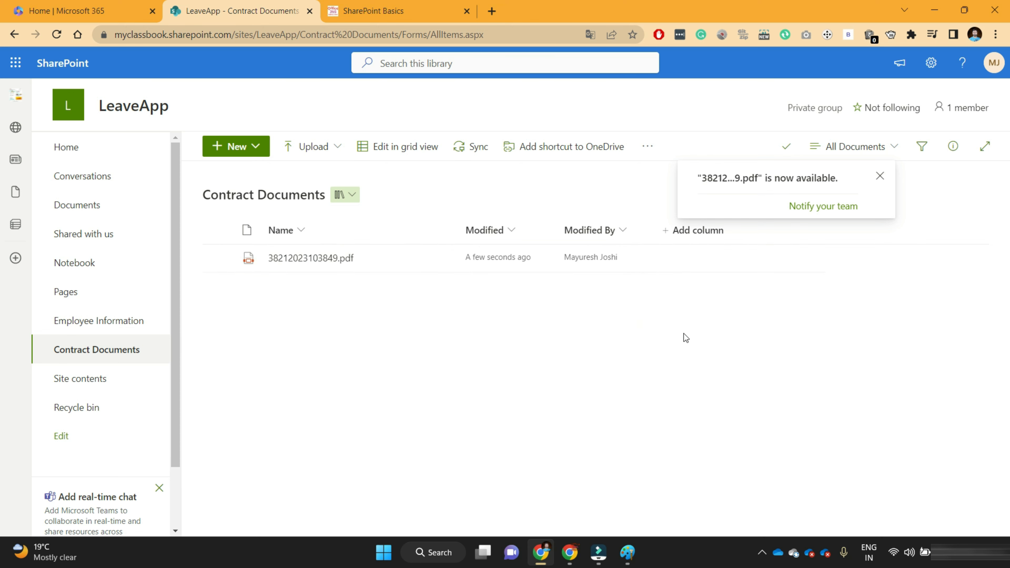
Add a Date and time column named Expiry Date to the Contract Documents library, without including the time
left_click(707, 236)
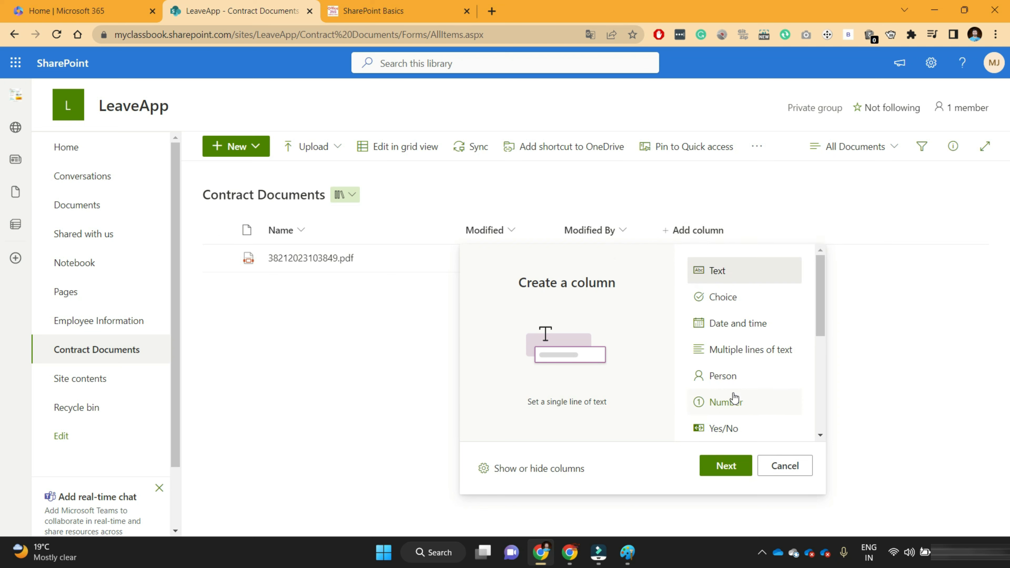
scroll(733, 398, "down", 5)
scroll(734, 398, "up", 5)
left_click(749, 326)
left_click(728, 467)
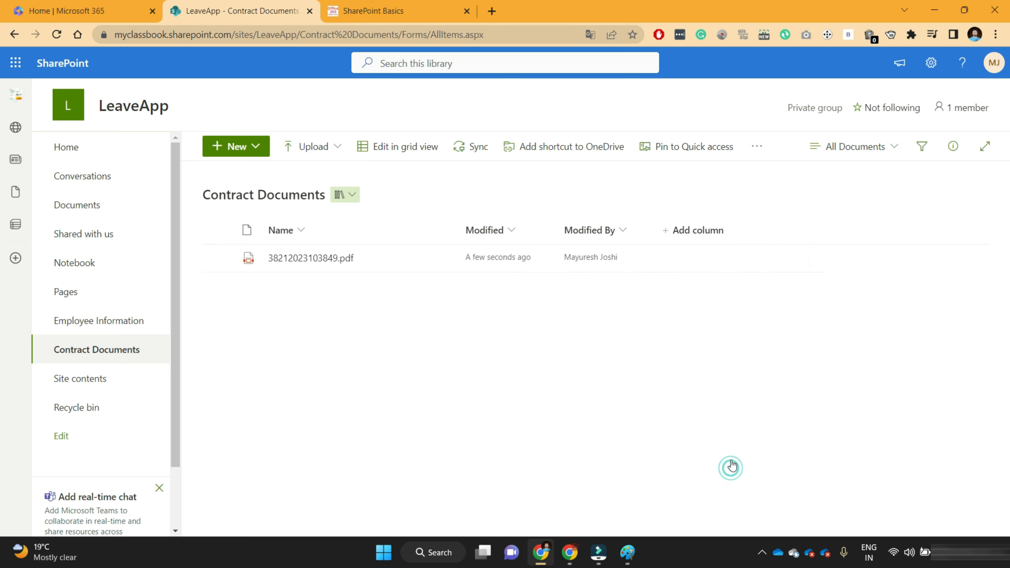
type("Expiry Date")
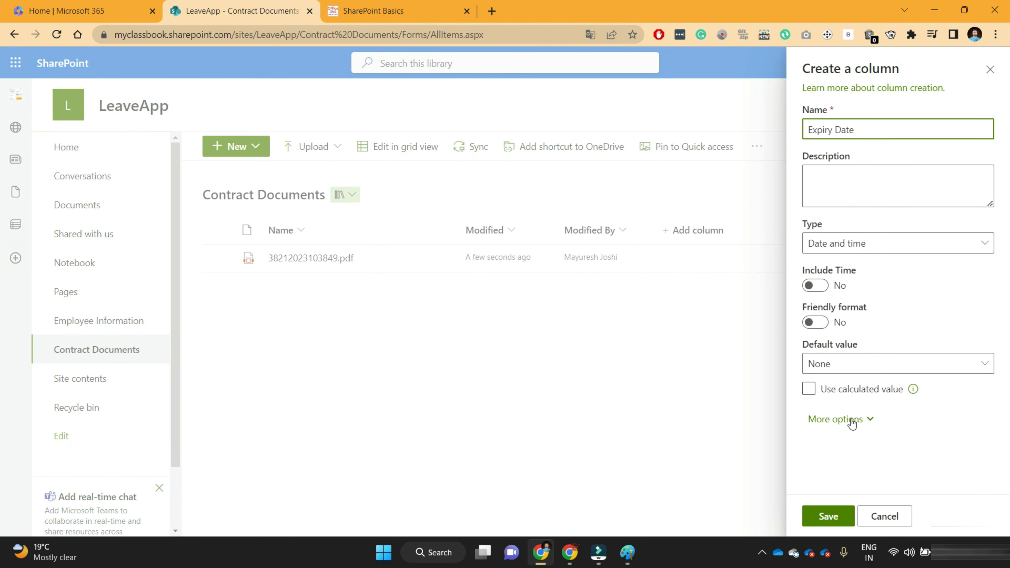
left_click(828, 243)
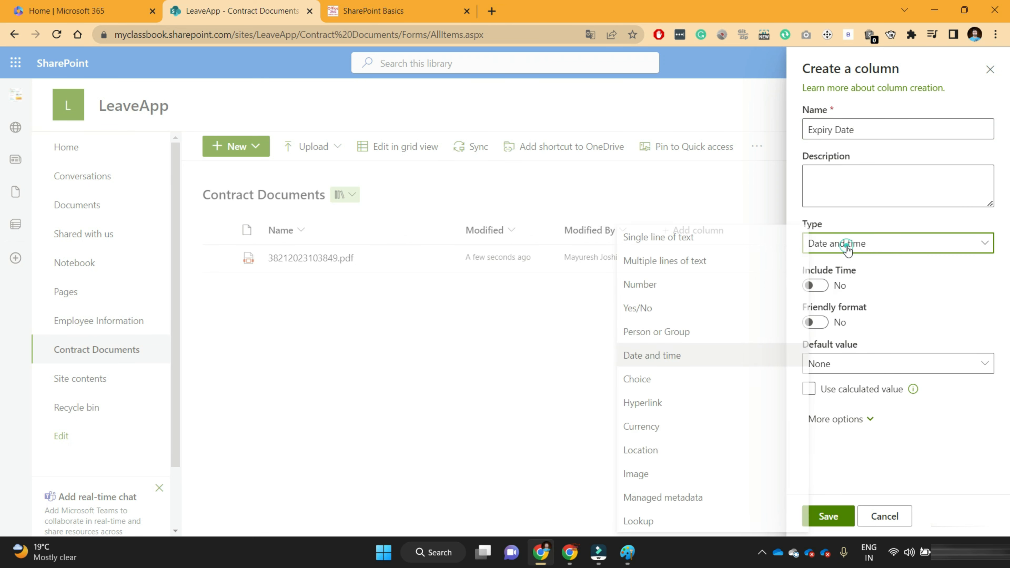
left_click(886, 286)
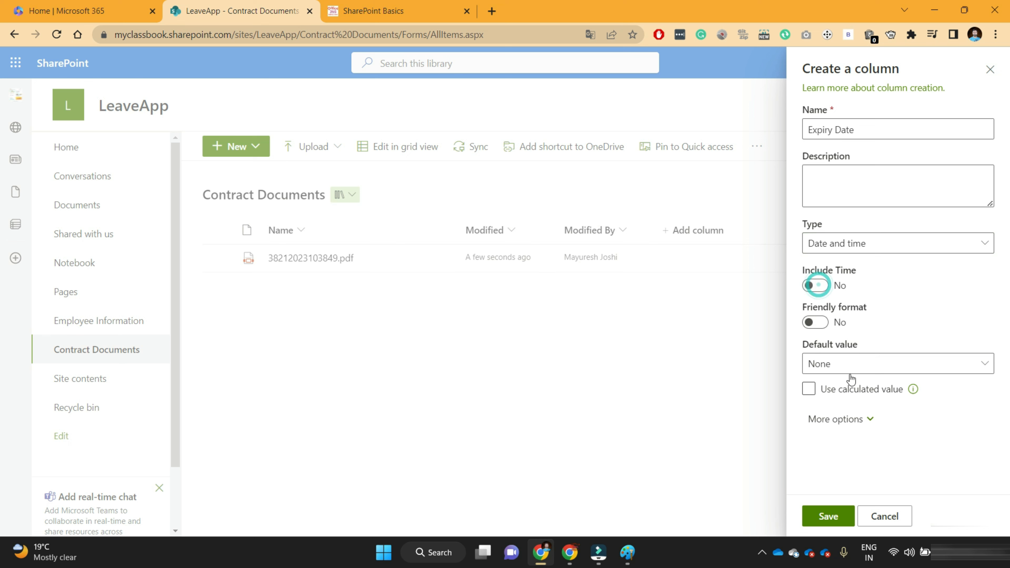
left_click(828, 516)
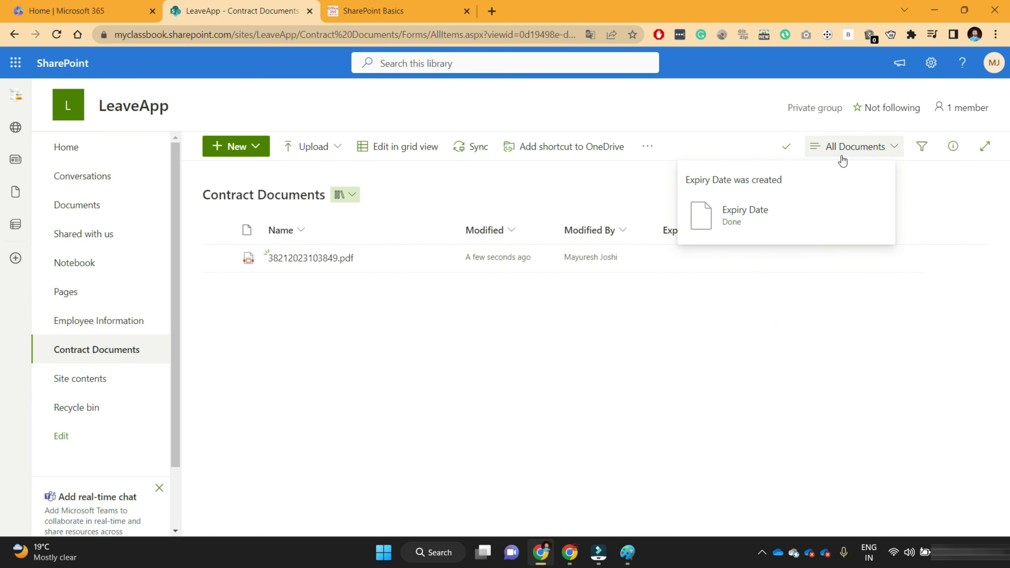
Dismiss the progress details and add a Person column named Owner to the Contract Documents library
left_click(841, 147)
left_click(816, 147)
left_click(786, 146)
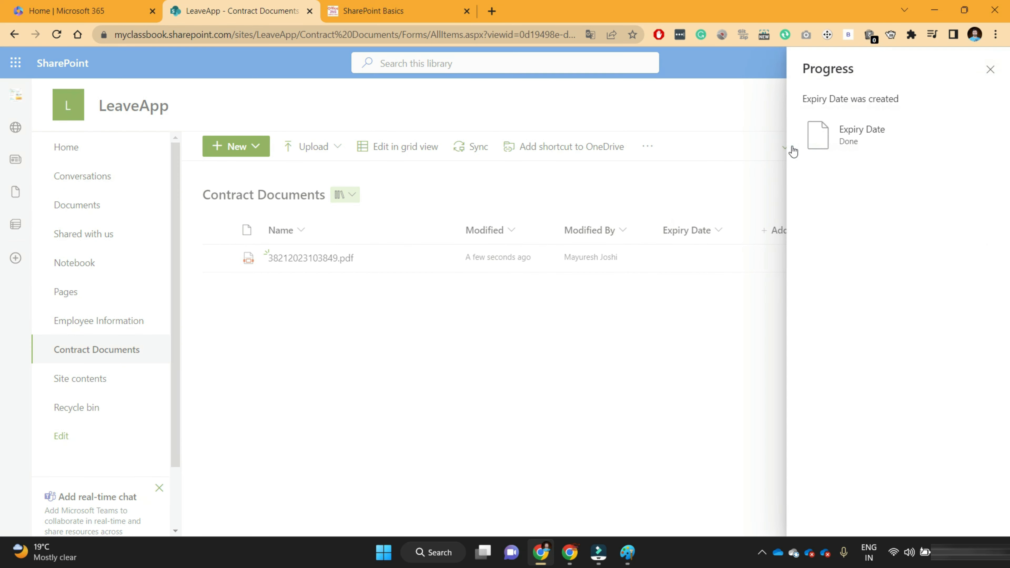
left_click(990, 69)
left_click(787, 230)
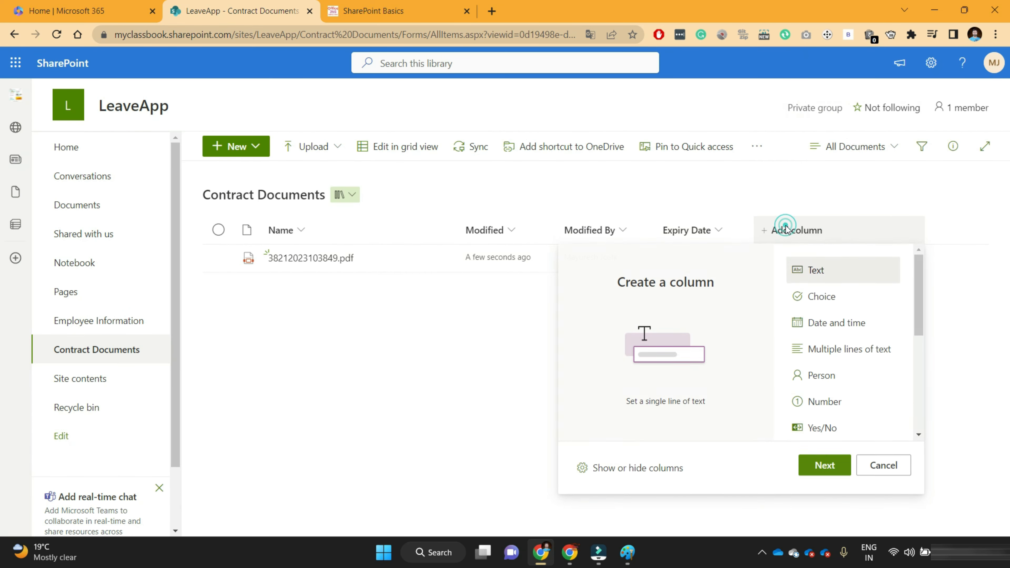
left_click(854, 376)
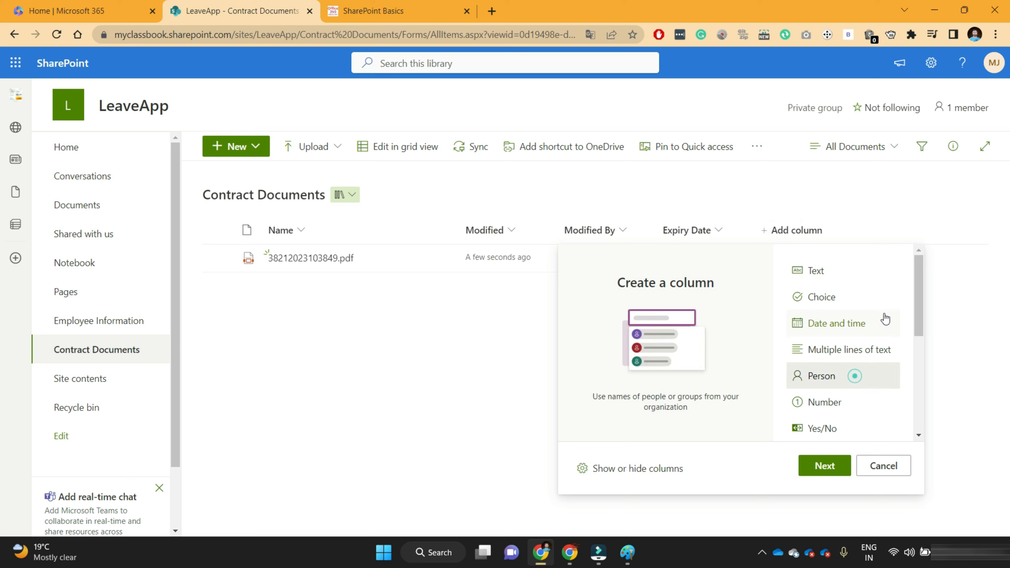
left_click(838, 468)
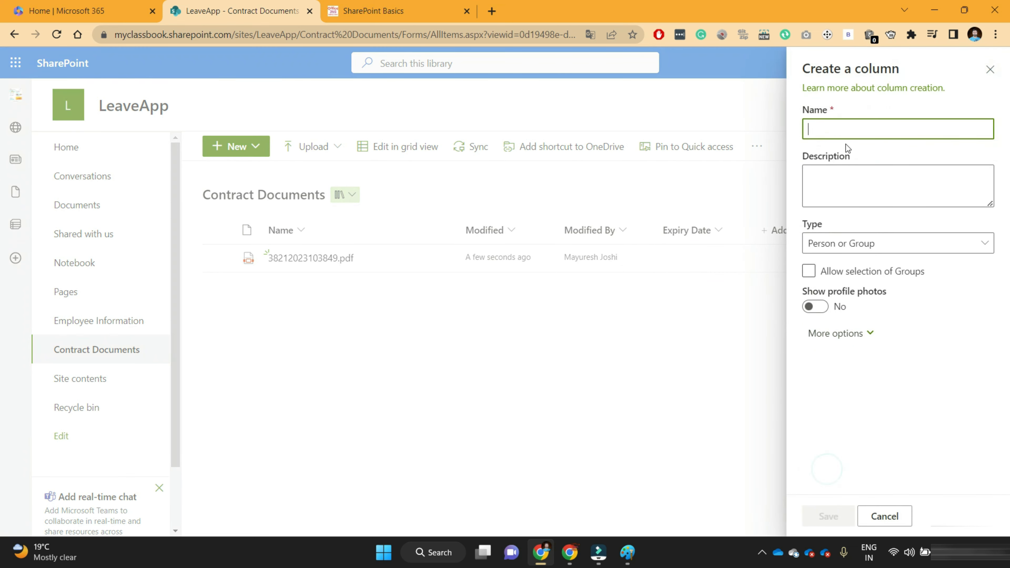
type("Owner")
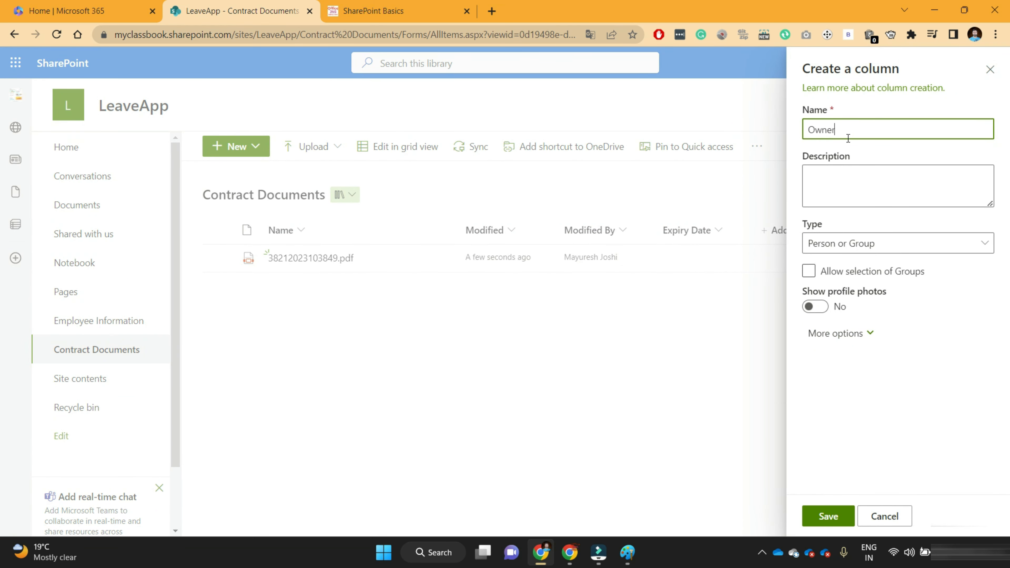
left_click(864, 243)
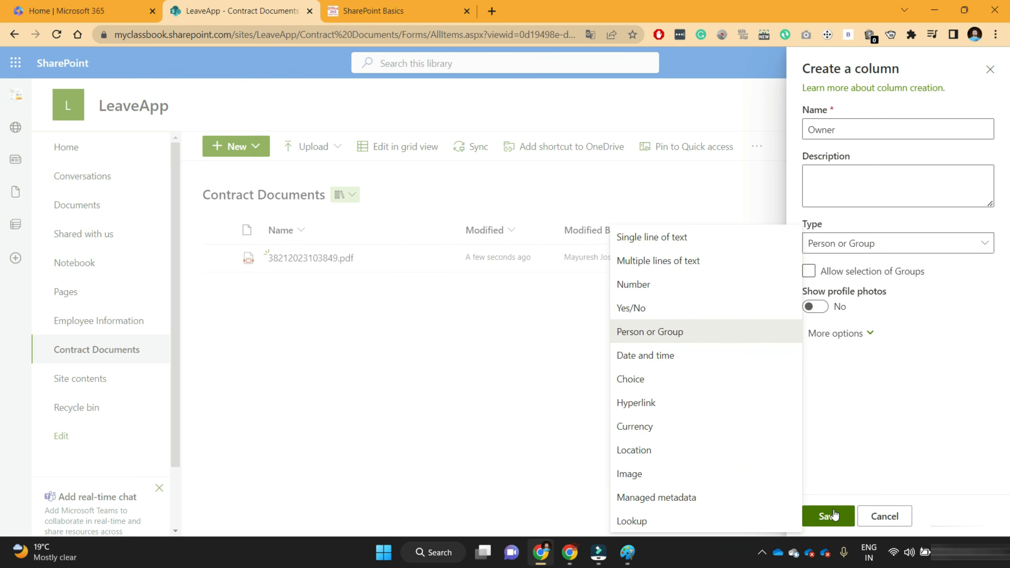
left_click(827, 516)
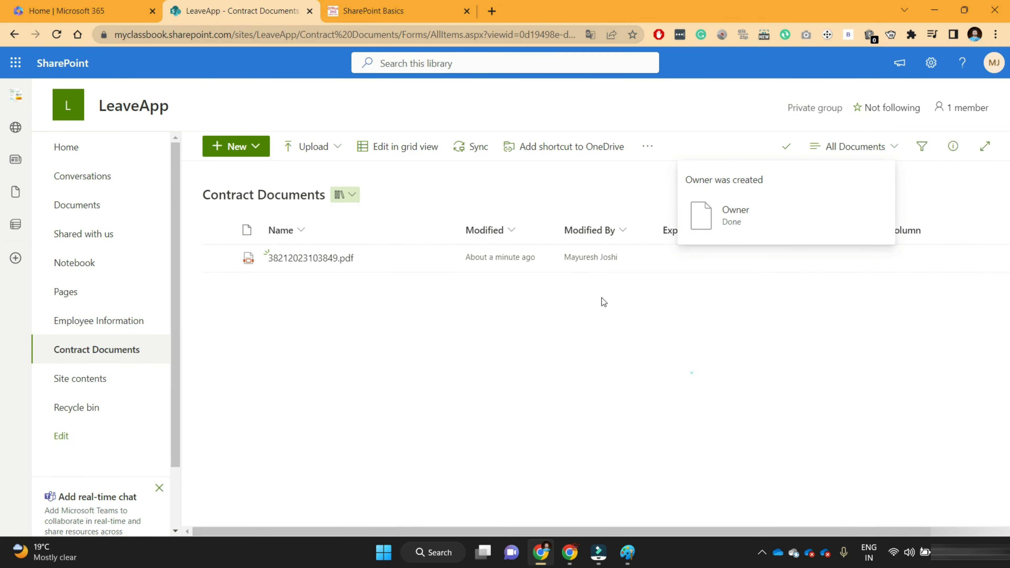
Open the uploaded PDF's properties and set its Expiry Date to 2/23/2023
left_click(218, 258)
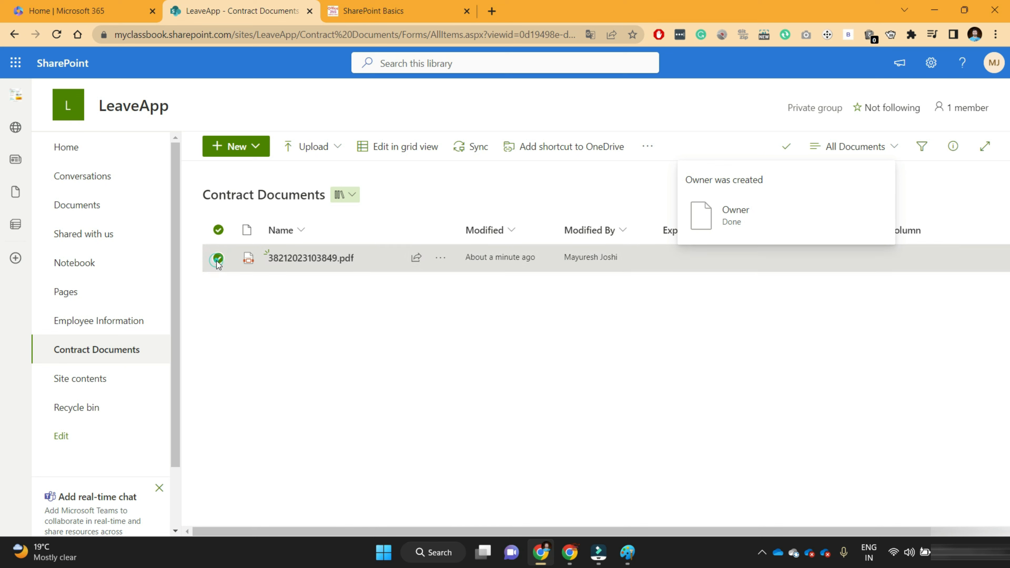
left_click(439, 264)
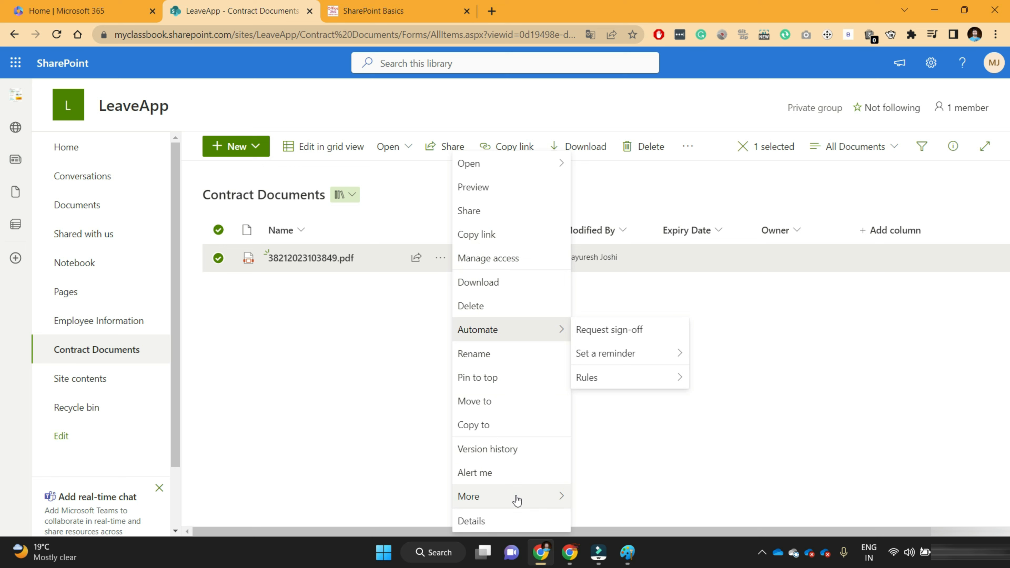
mouse_move(517, 500)
left_click(603, 451)
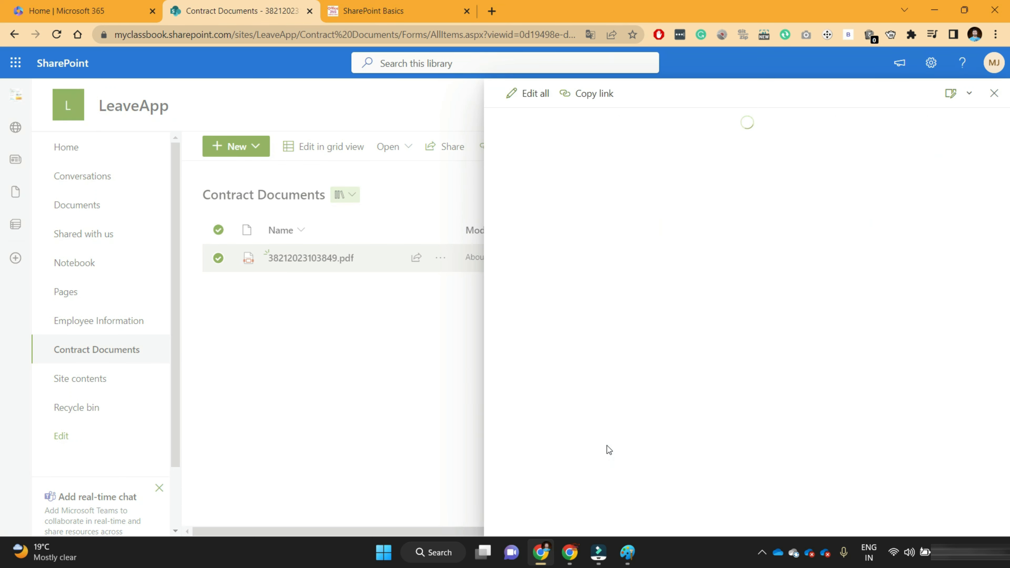
left_click(571, 278)
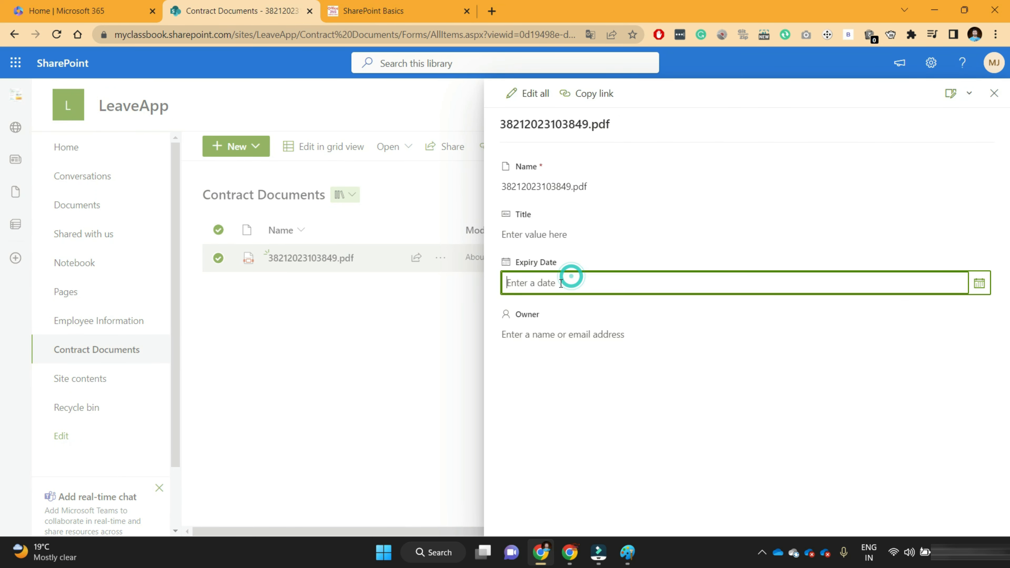
left_click(967, 288)
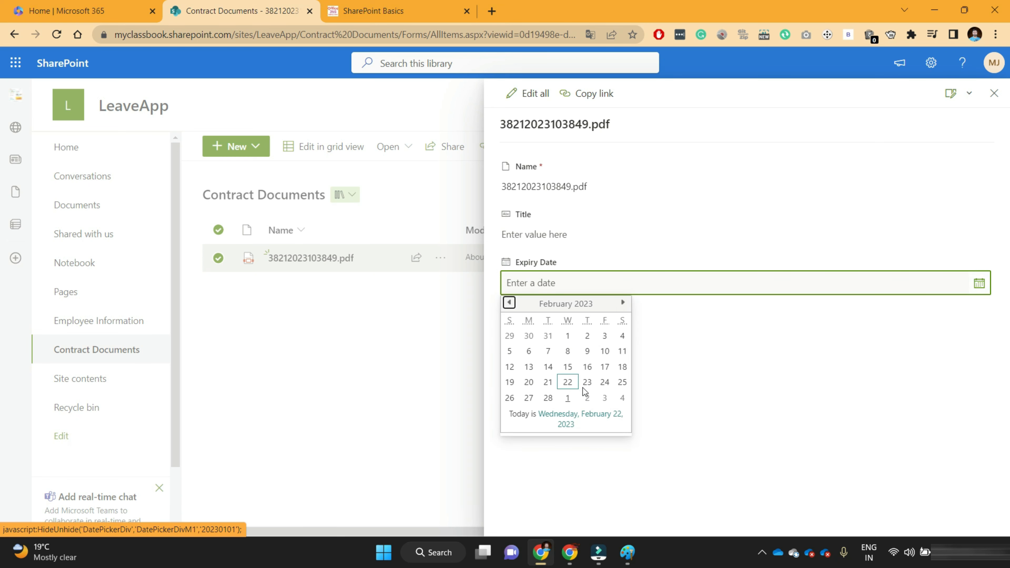
left_click(587, 382)
Assign the matching person from the directory as the PDF's Owner and close its properties
left_click(635, 337)
left_click(583, 337)
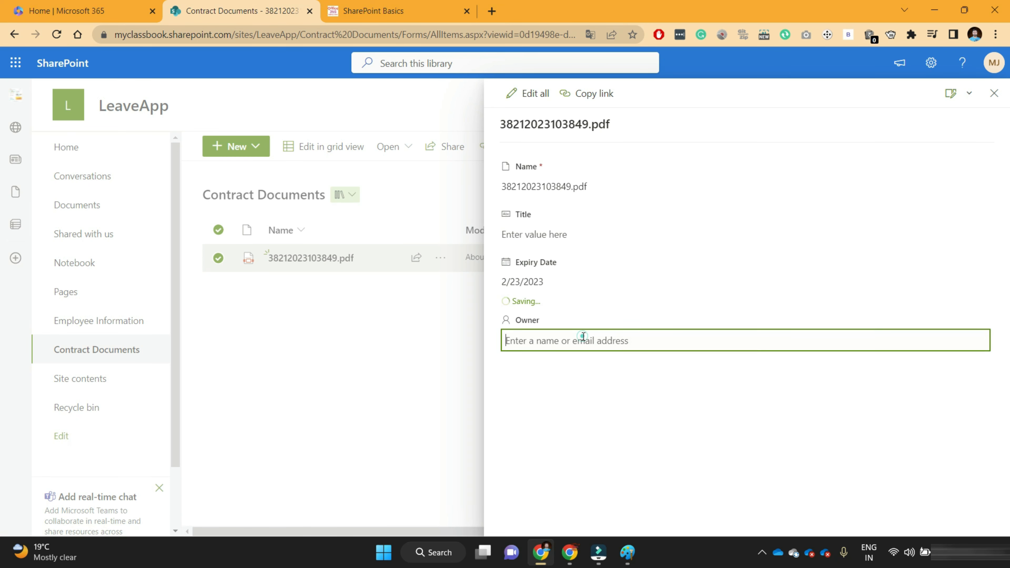
left_click(592, 330)
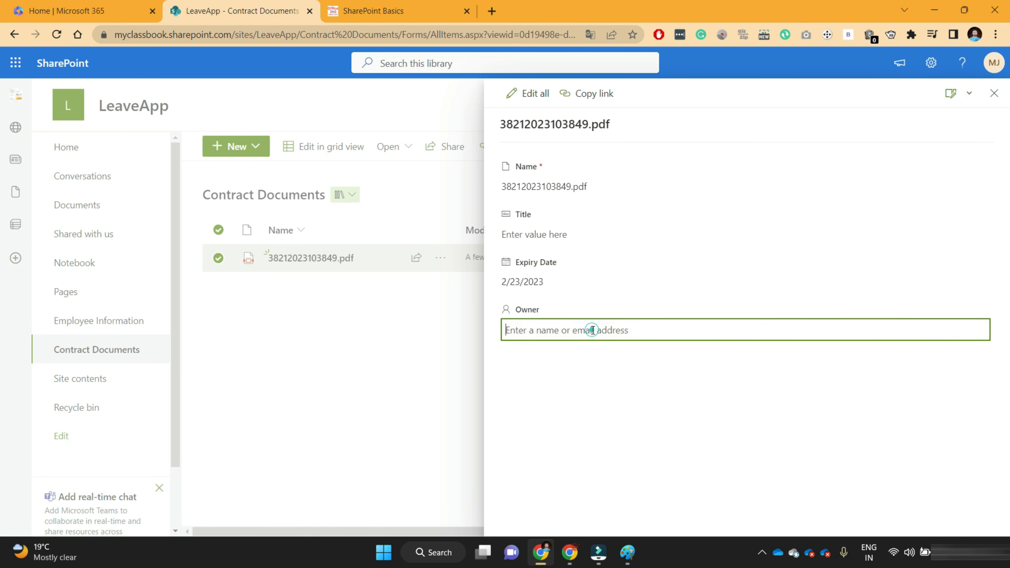
type("mayuresh")
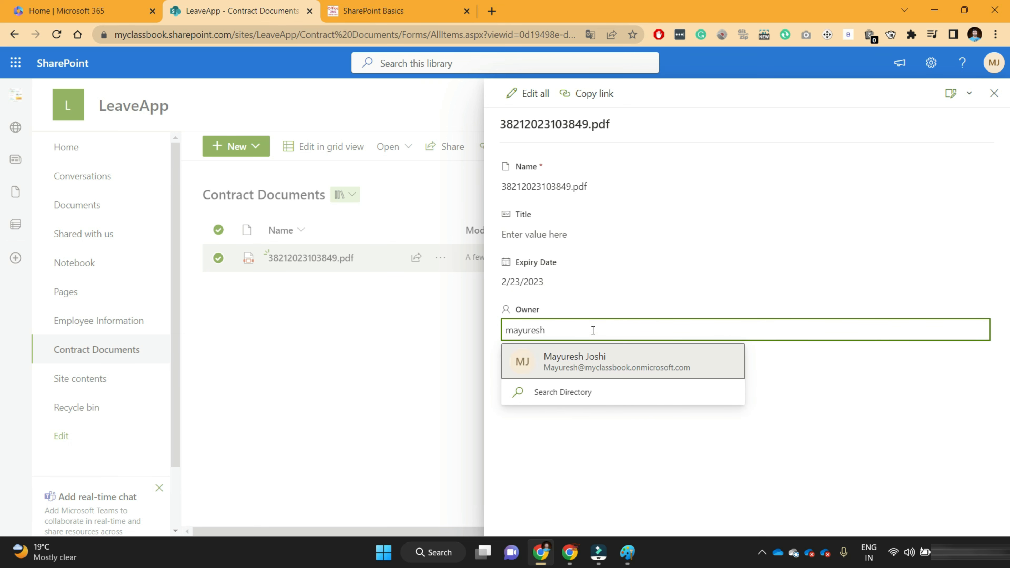
left_click(593, 358)
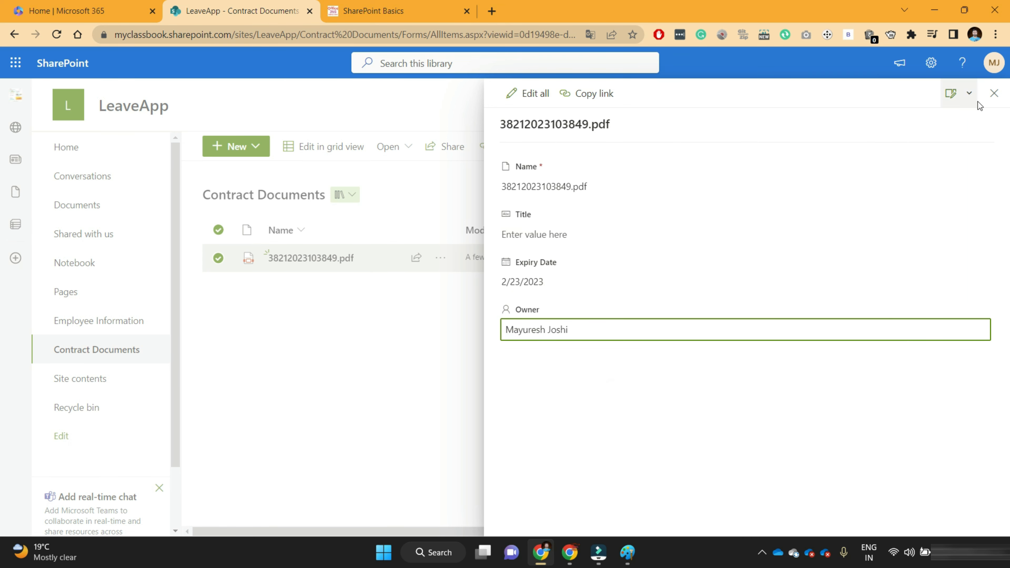
left_click(994, 93)
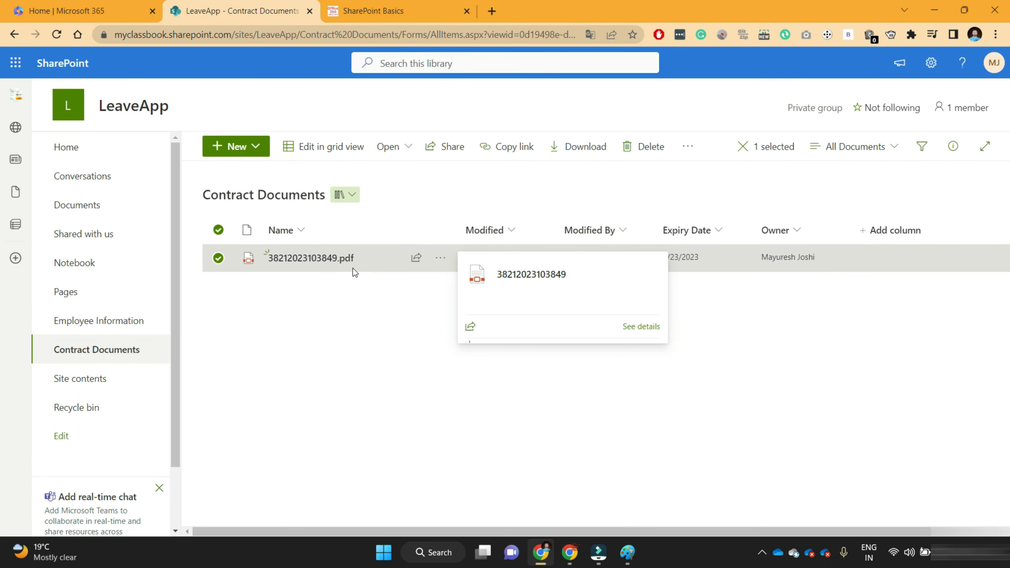
Review the Custom Metadata and Version Control entries under the document library key features in the SharePoint Basics article
mouse_move(343, 266)
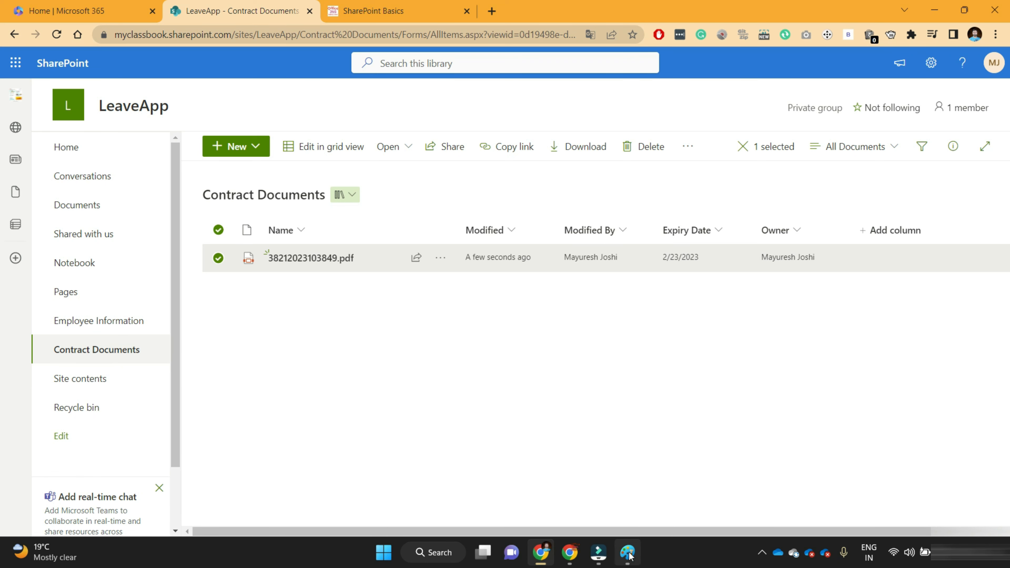
left_click(368, 11)
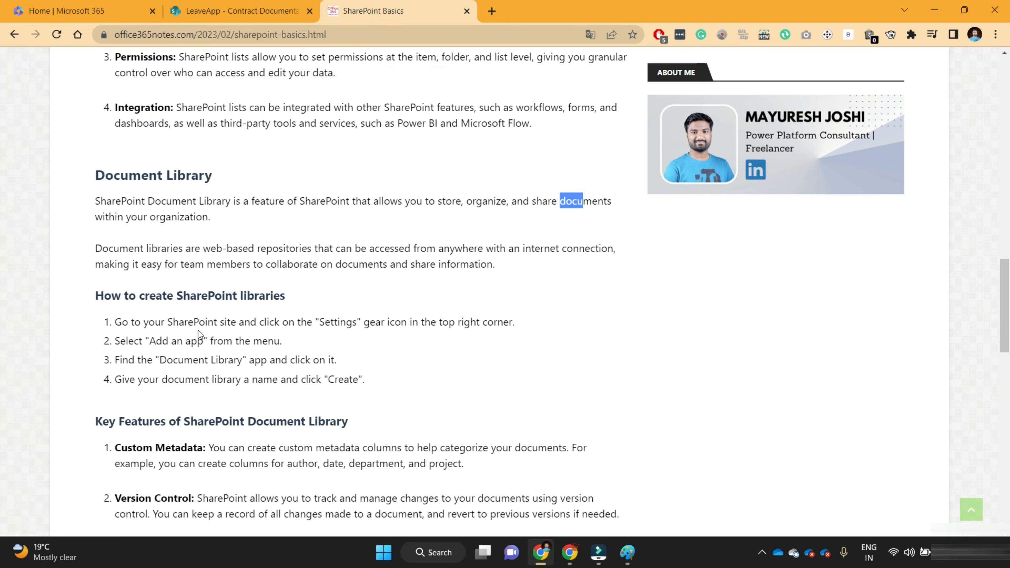
scroll(198, 334, "down", 5)
scroll(200, 334, "down", 3)
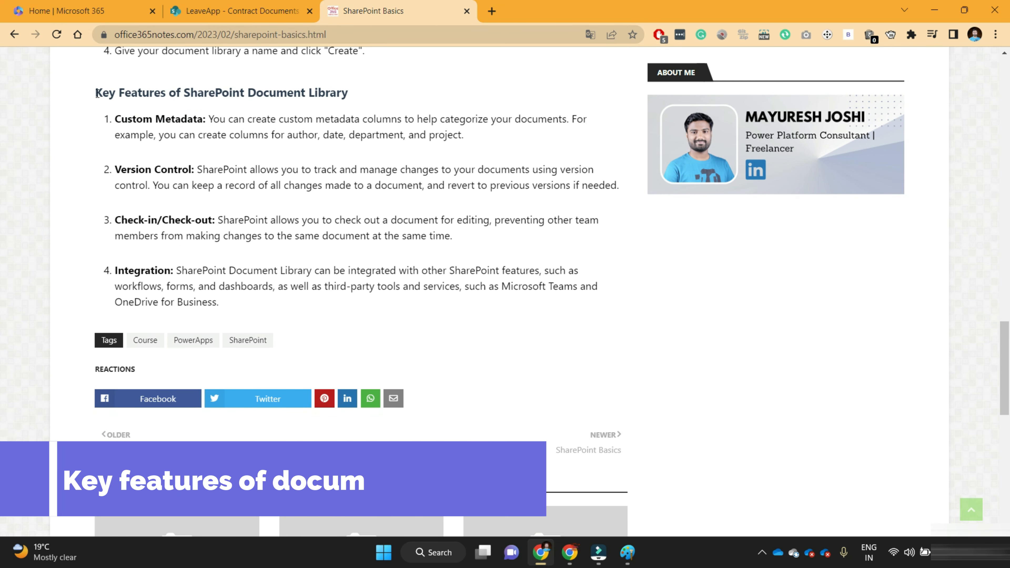
left_click_drag(95, 92, 337, 93)
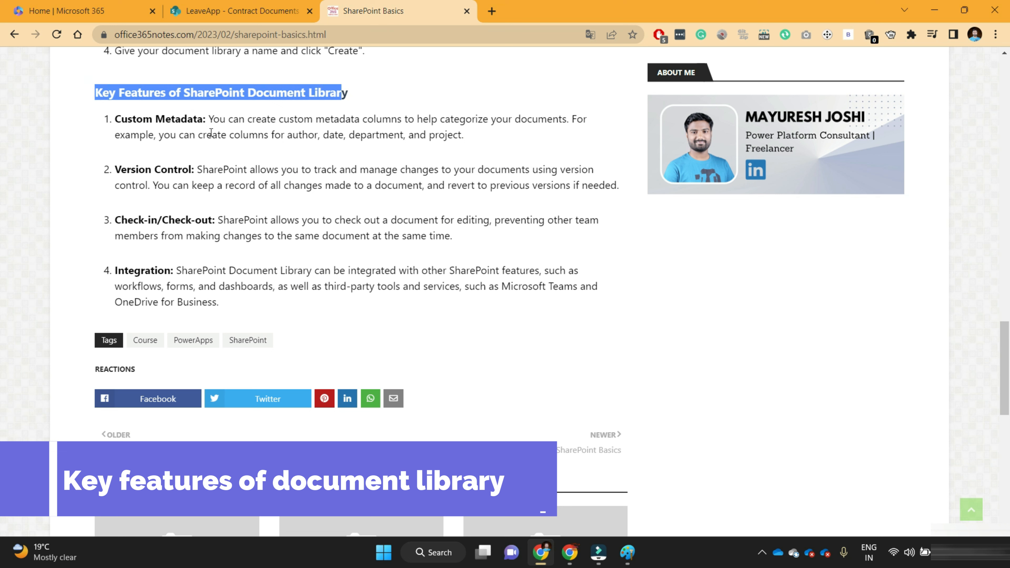
left_click_drag(115, 119, 206, 120)
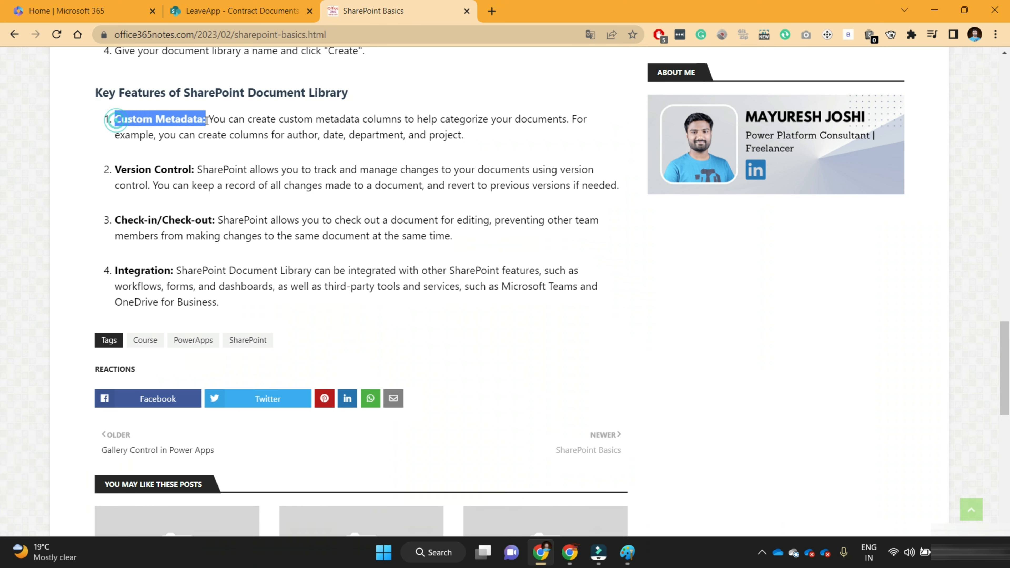
double_click(185, 118)
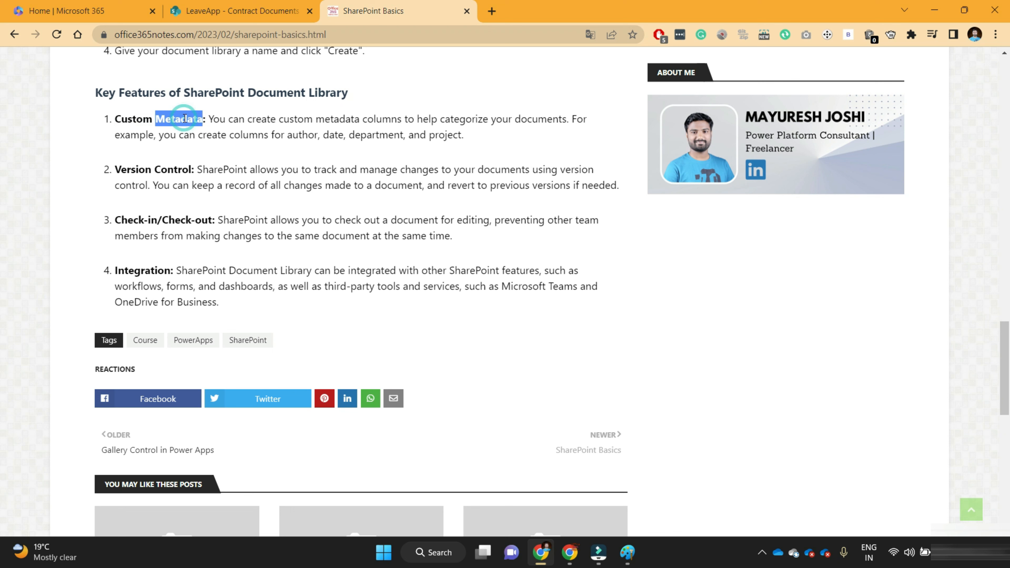
double_click(295, 135)
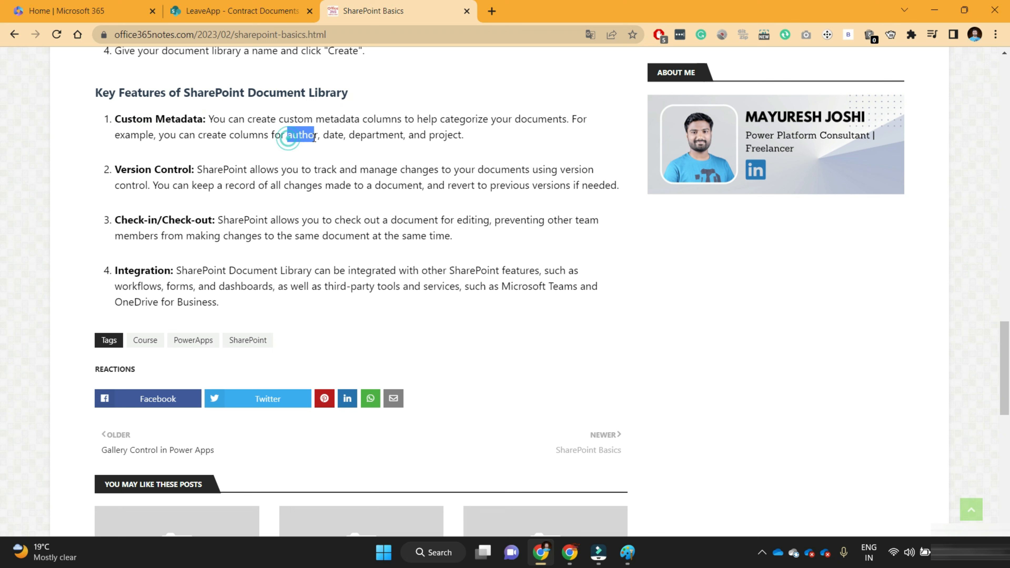
left_click(324, 136)
double_click(325, 136)
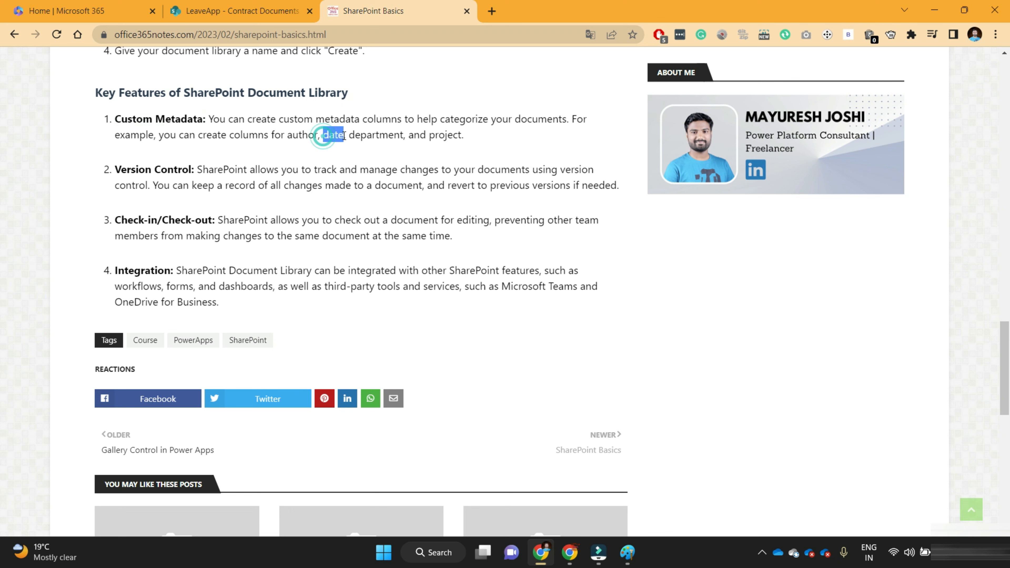
left_click_drag(350, 136, 406, 137)
double_click(440, 136)
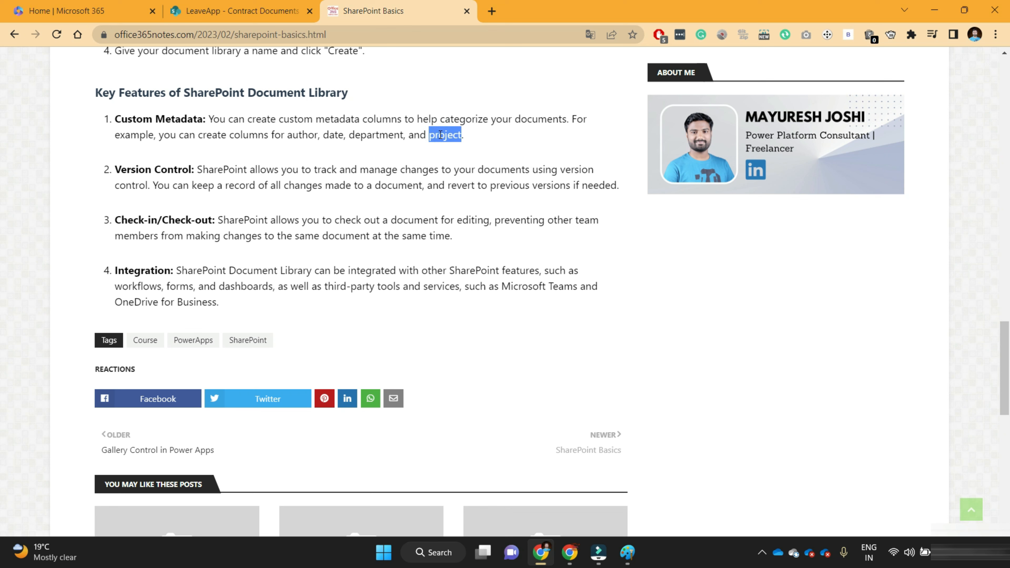
left_click_drag(116, 170, 198, 170)
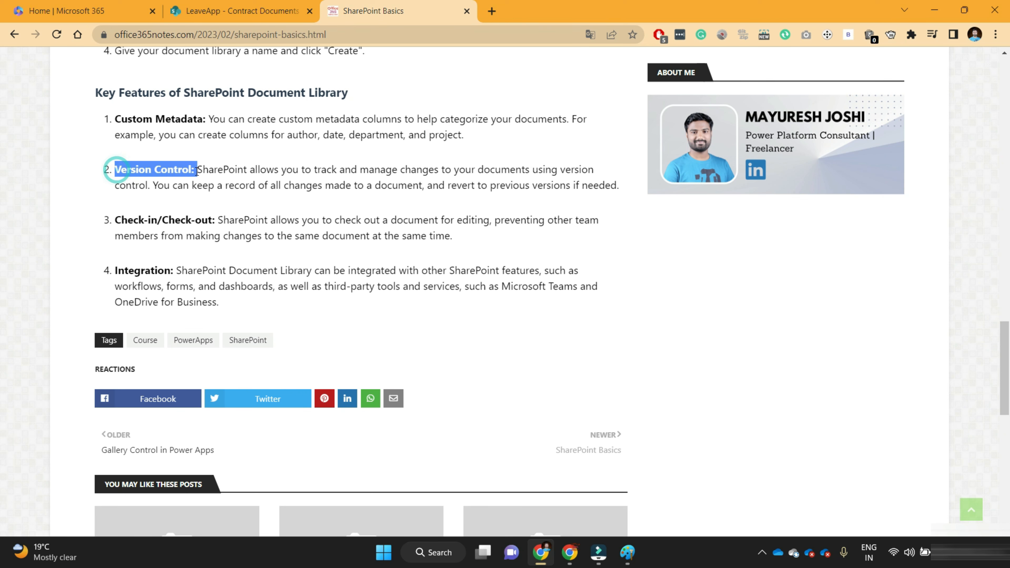
Return to the Contract Documents library, deselect the PDF and create a new Word document there
left_click(254, 18)
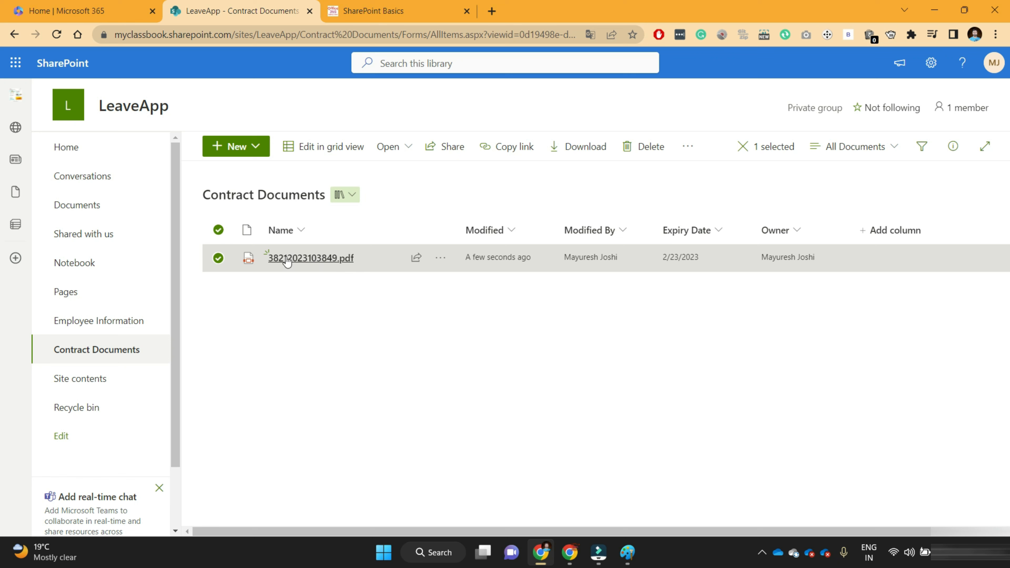
mouse_move(308, 263)
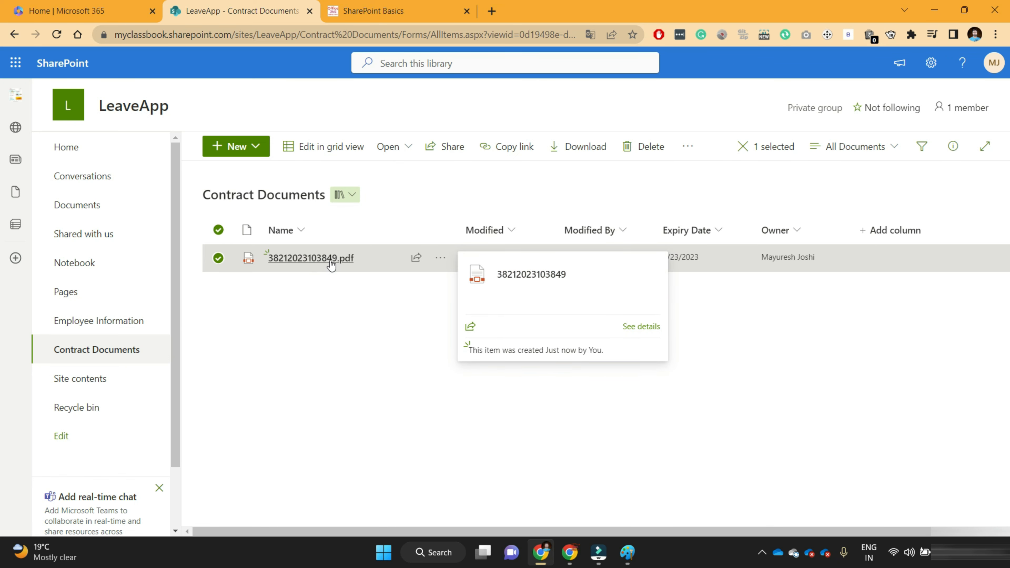
left_click(219, 258)
left_click(244, 150)
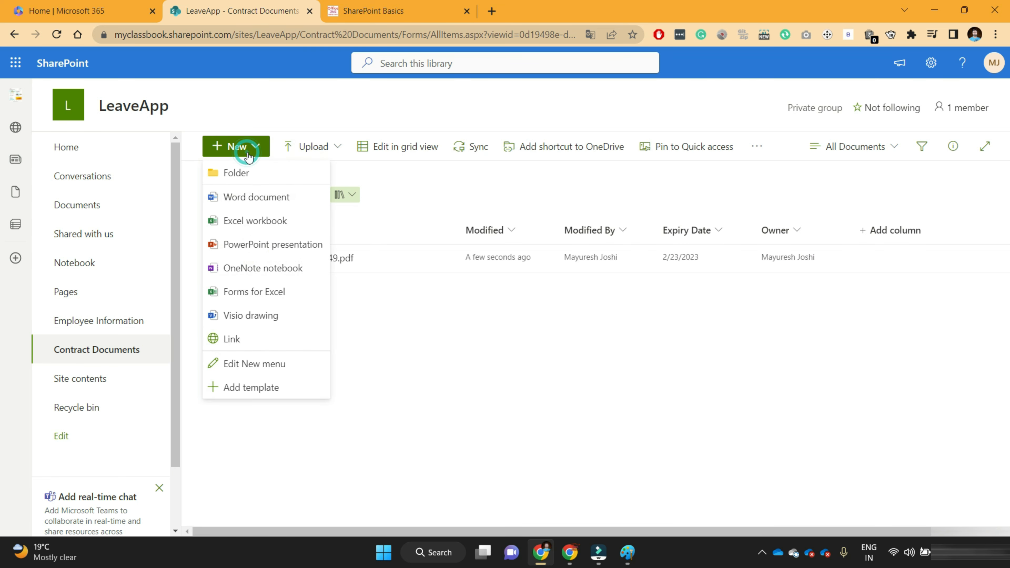
left_click(260, 198)
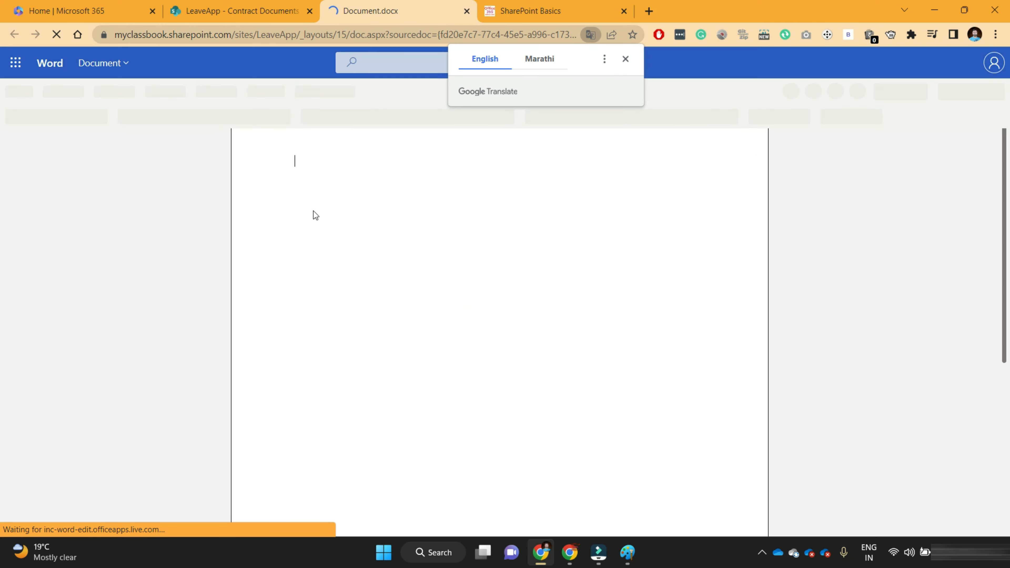
Enter Test in two paragraphs separated by an empty one, check the document's save status and close it
left_click(356, 218)
type("test")
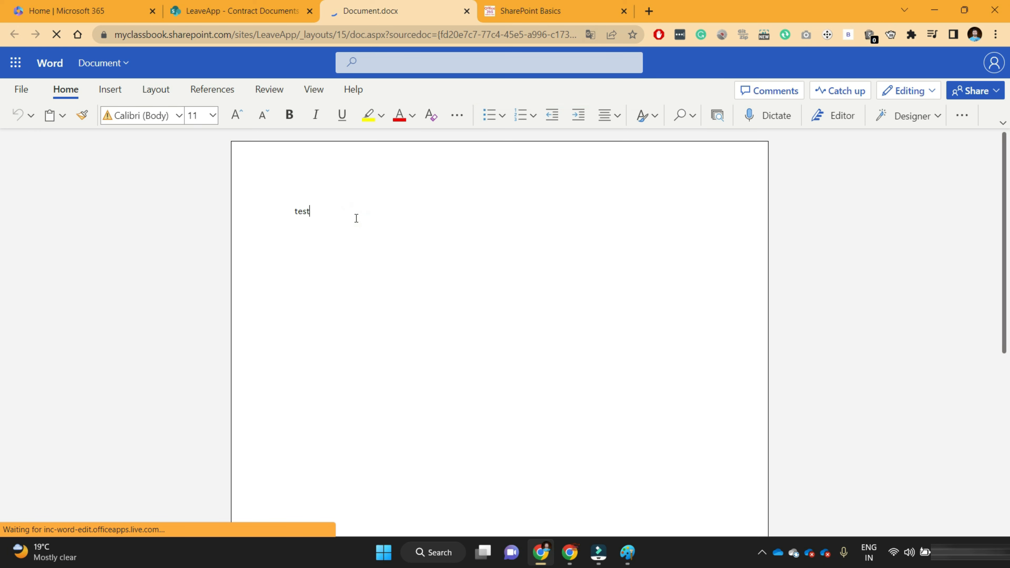
key("Return")
key("Return")
type("test")
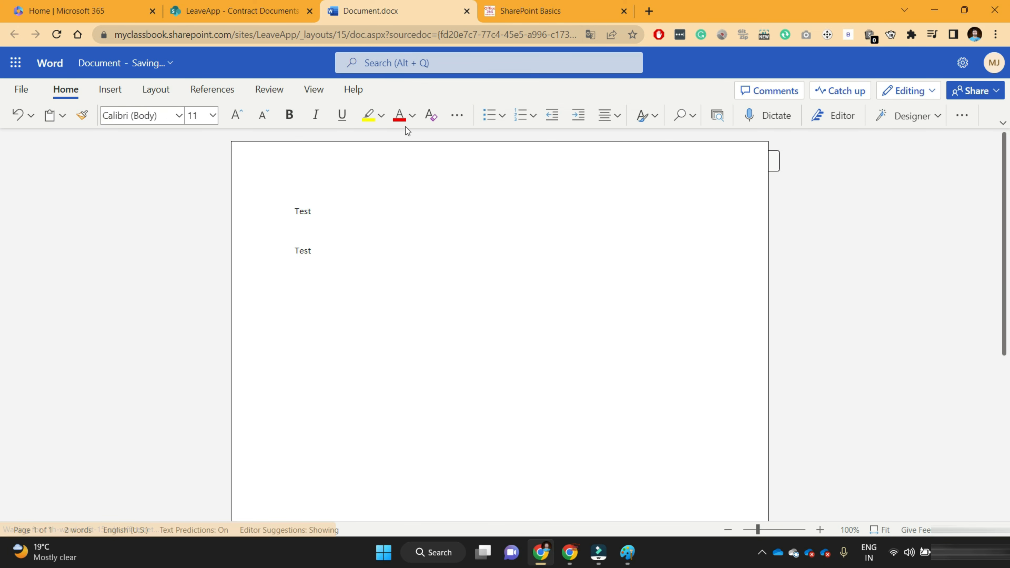
left_click(161, 64)
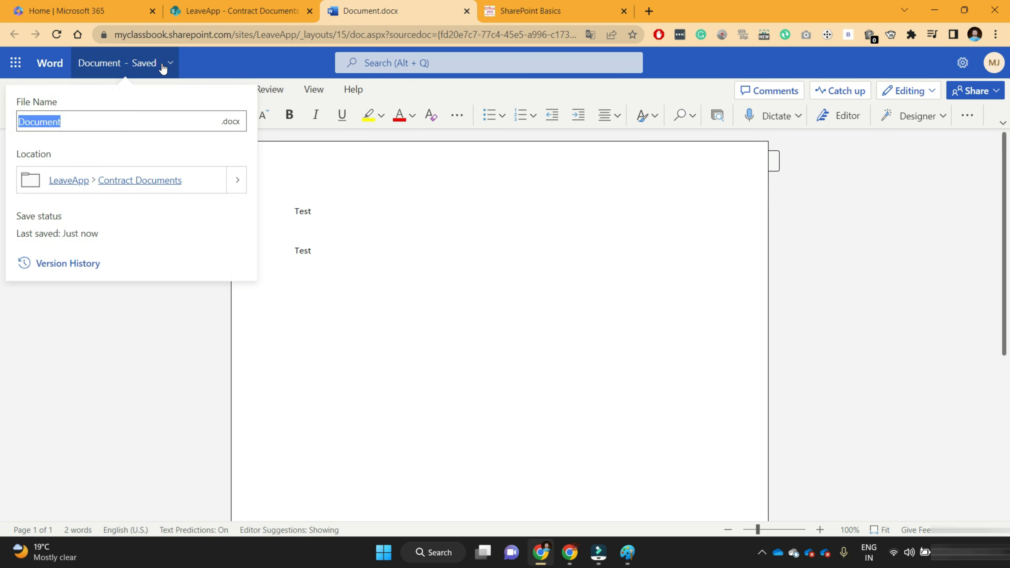
left_click(159, 70)
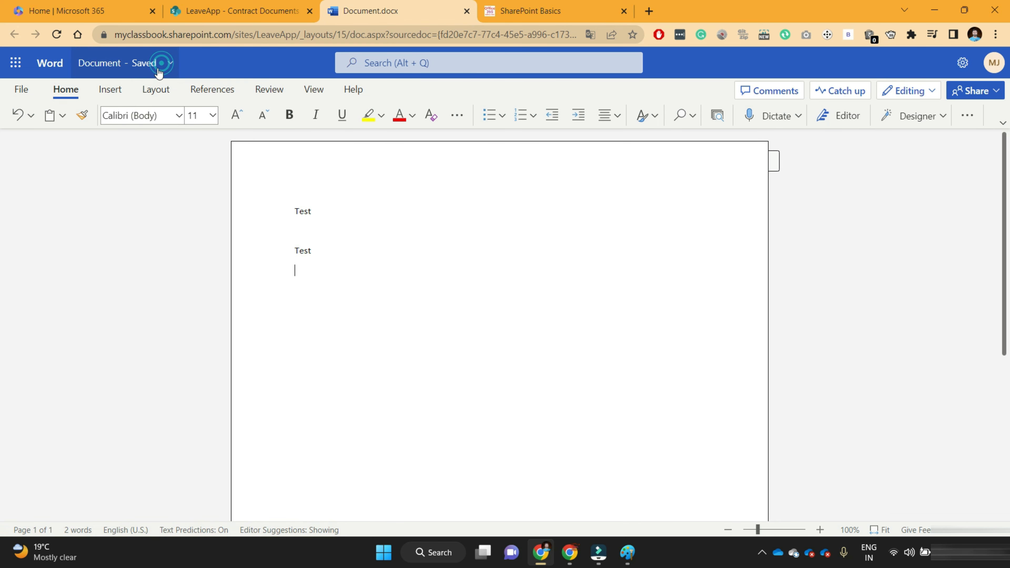
left_click(468, 11)
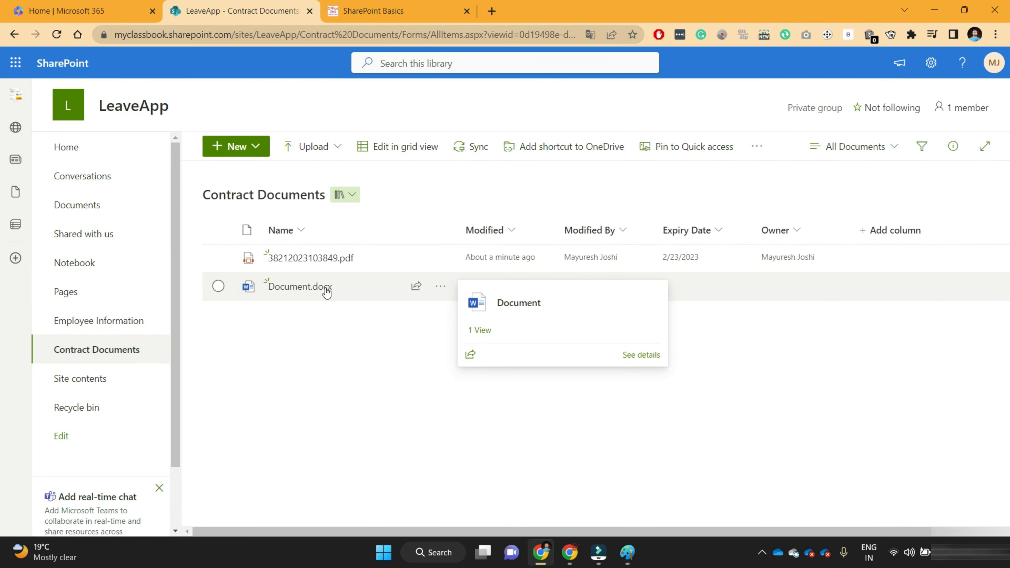
Examine the version history of Document.docx in the Contract Documents library and close it
left_click(381, 348)
left_click(780, 427)
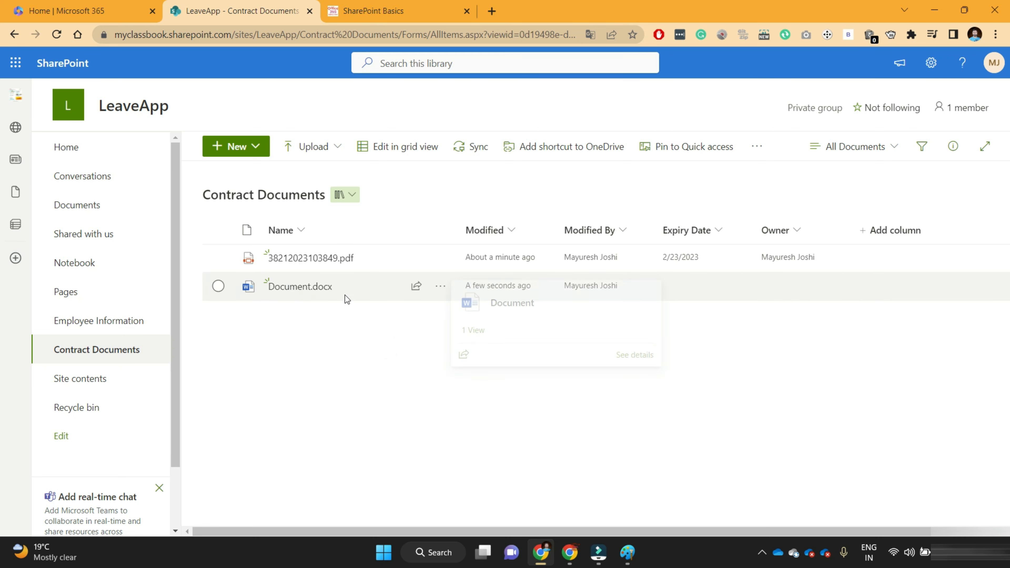
left_click(439, 288)
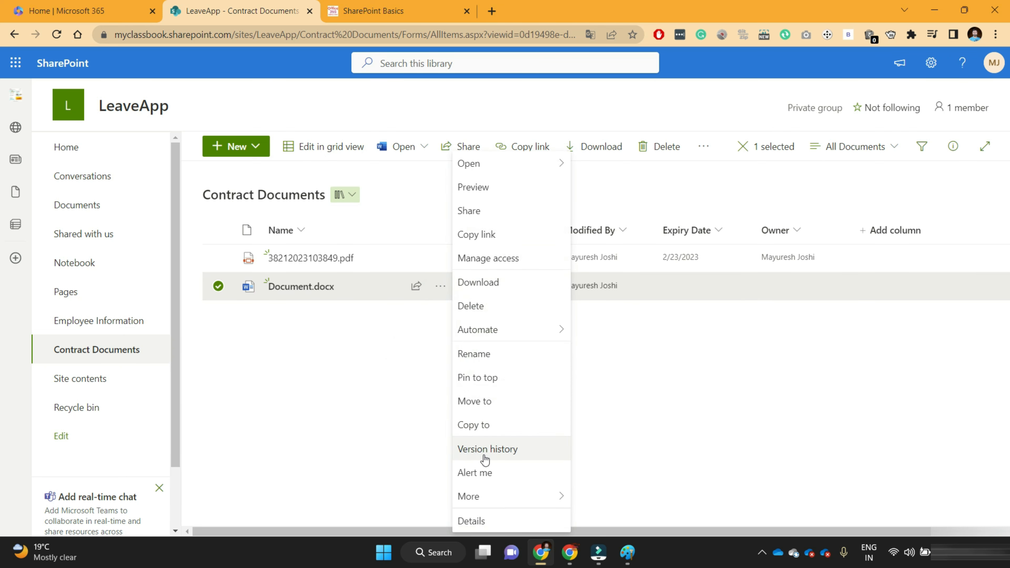
left_click(496, 452)
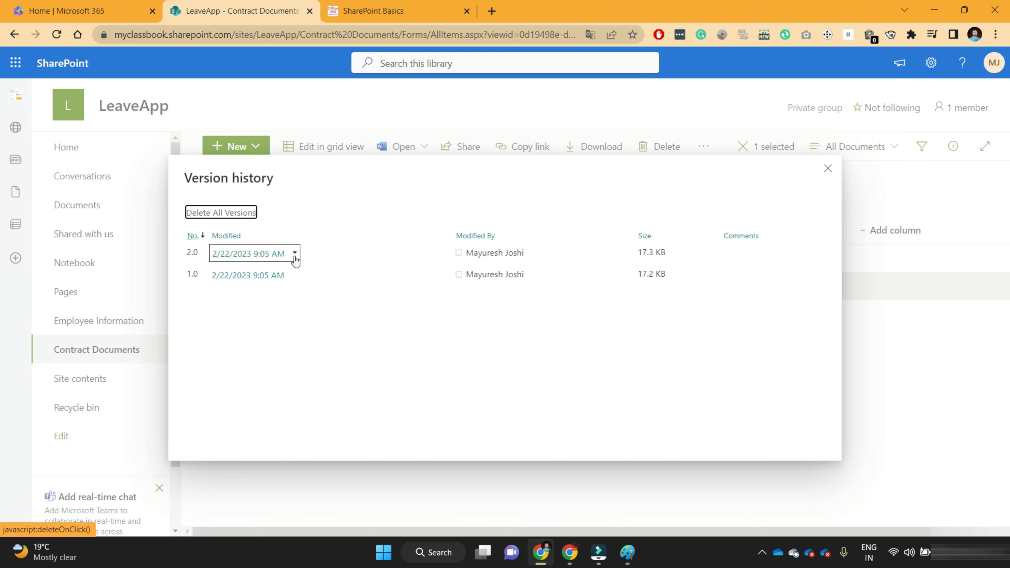
left_click(829, 169)
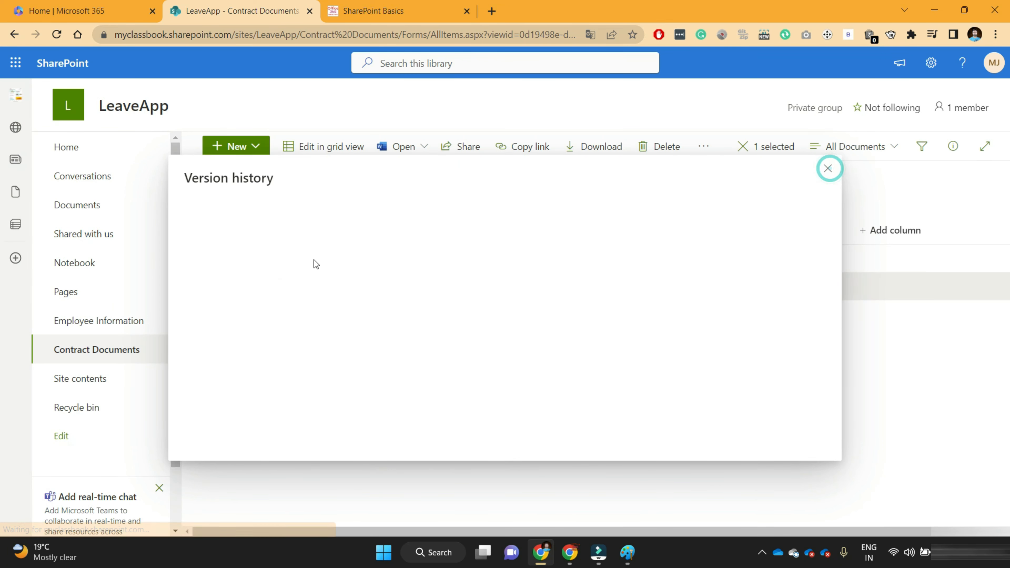
Reopen Document.docx, add the line Test 123 below the existing text and close the document
left_click(312, 287)
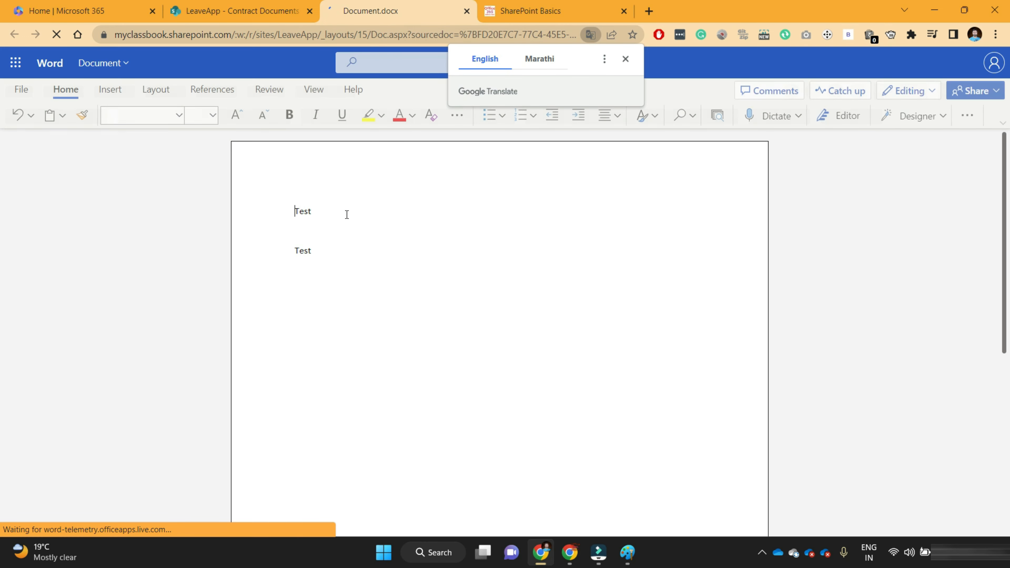
left_click(342, 208)
left_click(321, 251)
key("Return")
type("test 1")
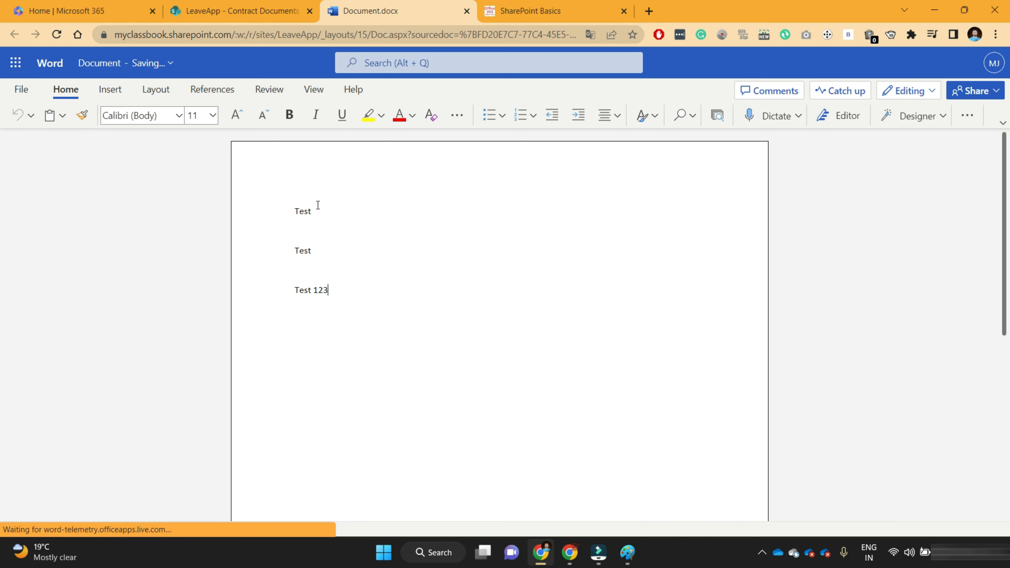
left_click(467, 11)
Reopen the version history of Document.docx and examine the actions offered for versions 3.0 and 2.0
left_click(438, 287)
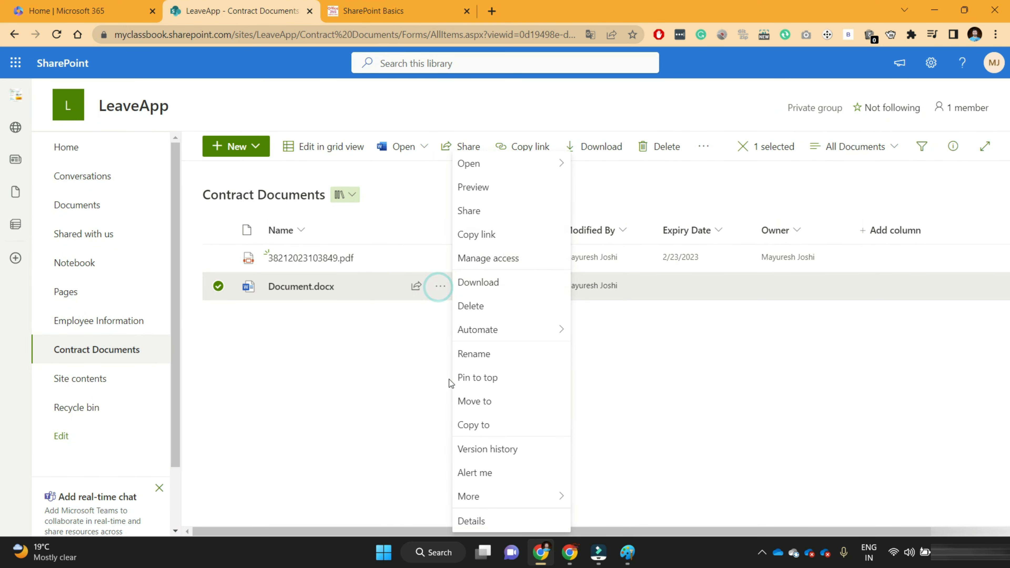
left_click(490, 450)
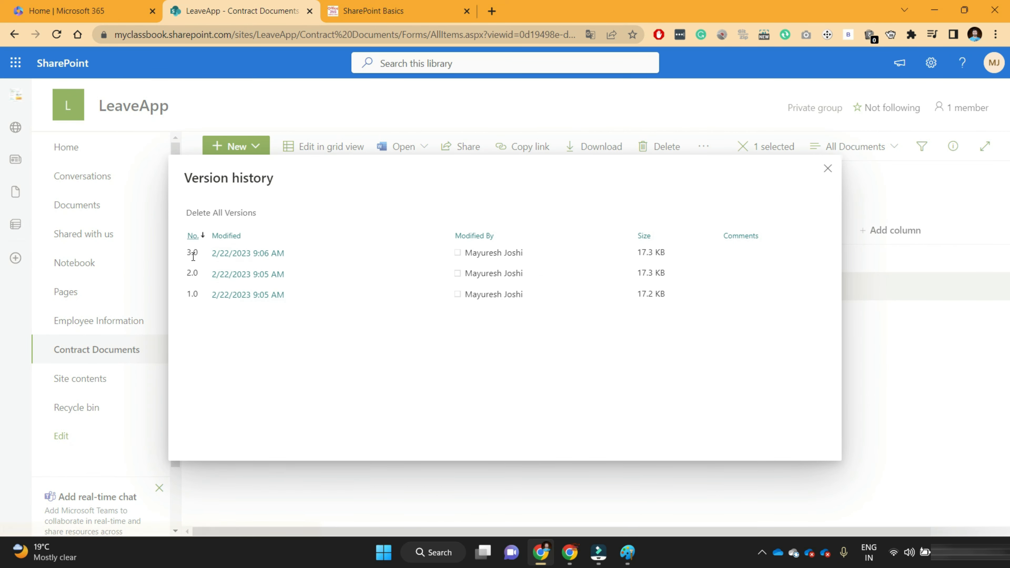
left_click(294, 254)
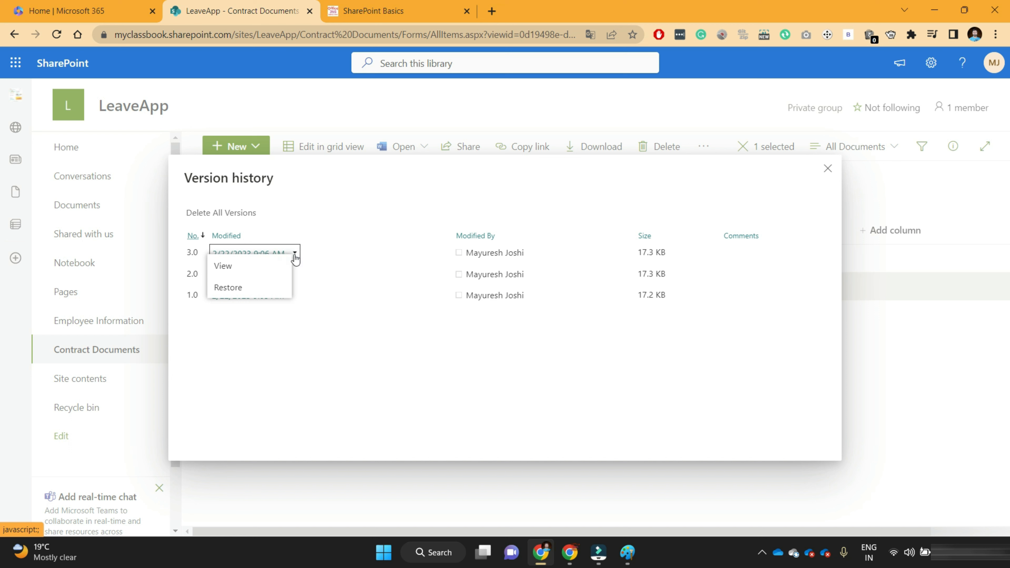
left_click(287, 388)
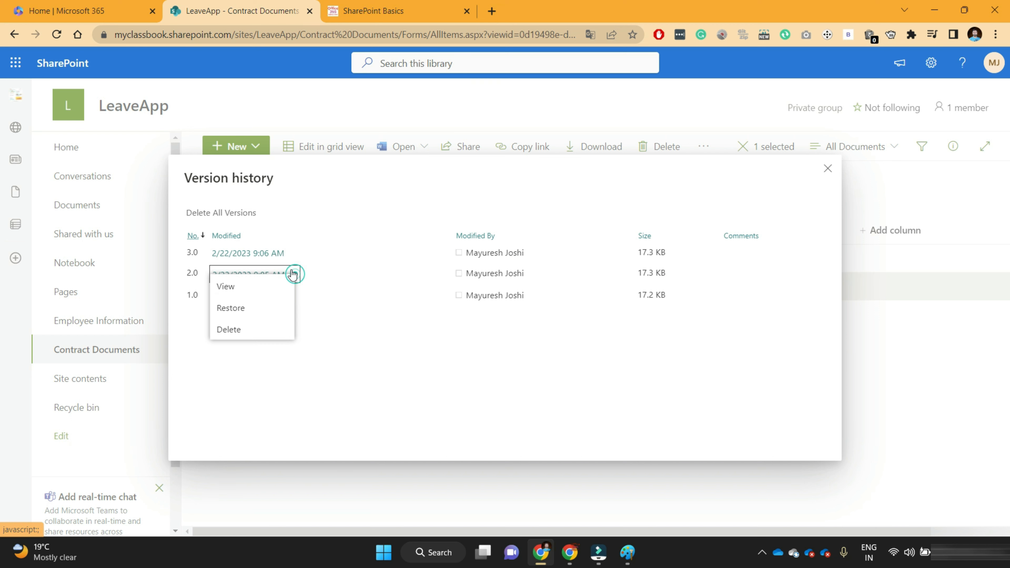
left_click(308, 382)
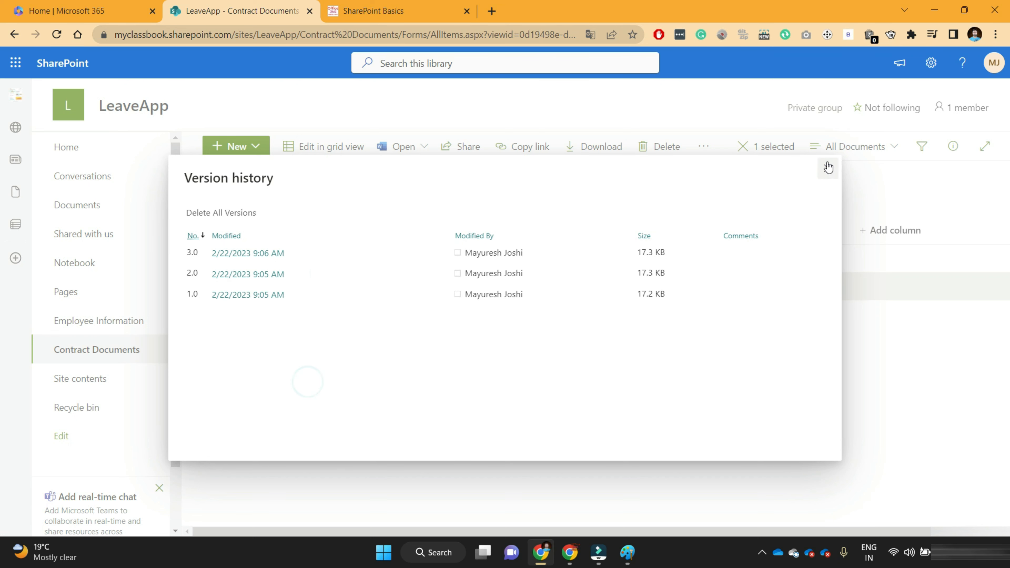
Try to open version 2.0 of Document.docx, cancel both requests to launch Word, and close the version history
left_click(253, 274)
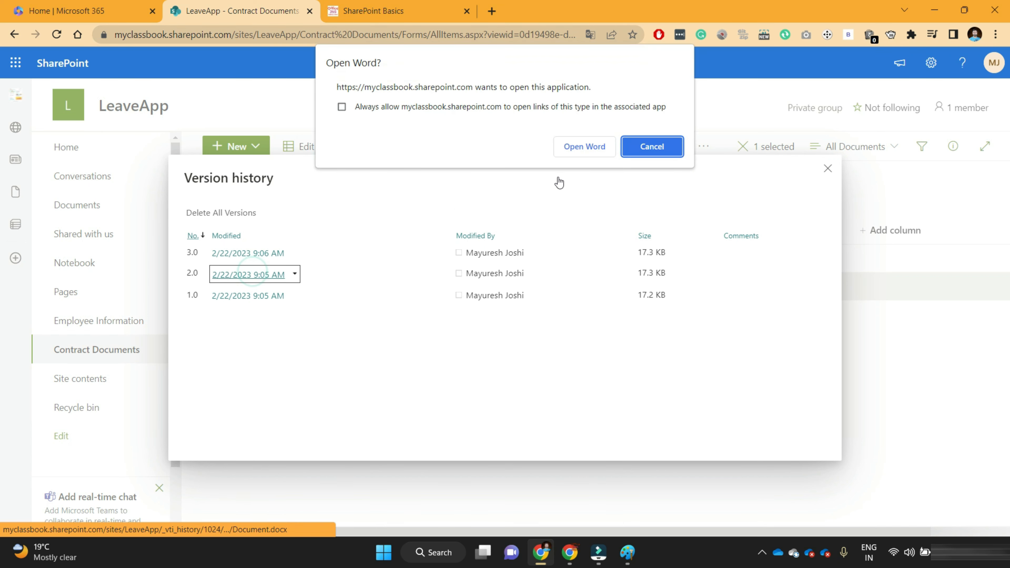
left_click(651, 145)
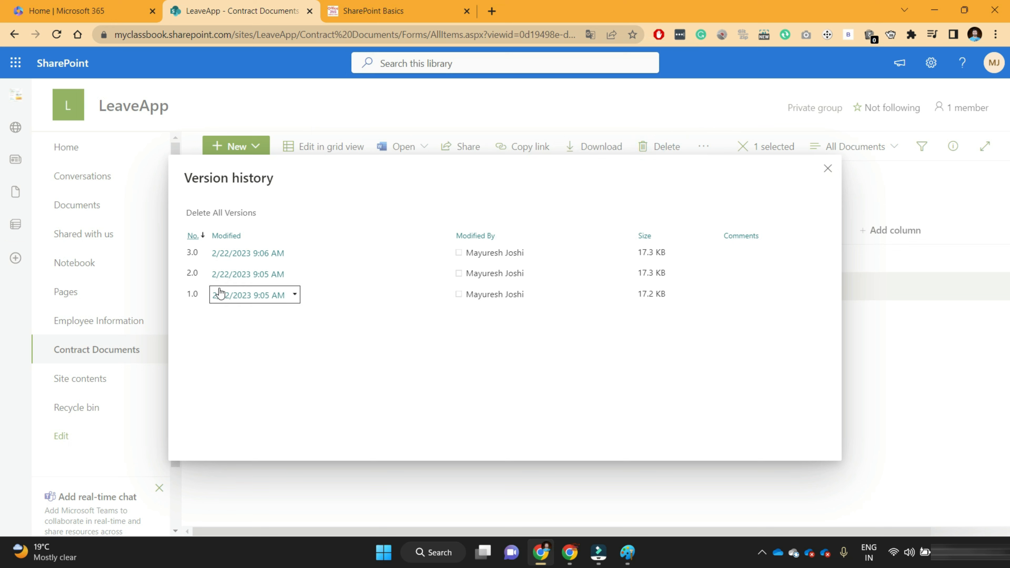
left_click(234, 275)
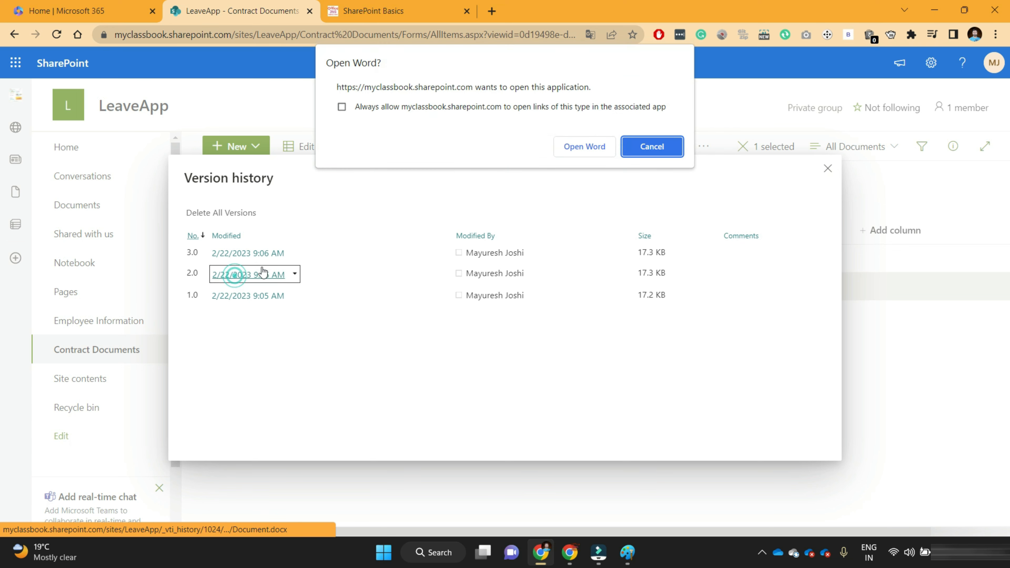
left_click(634, 148)
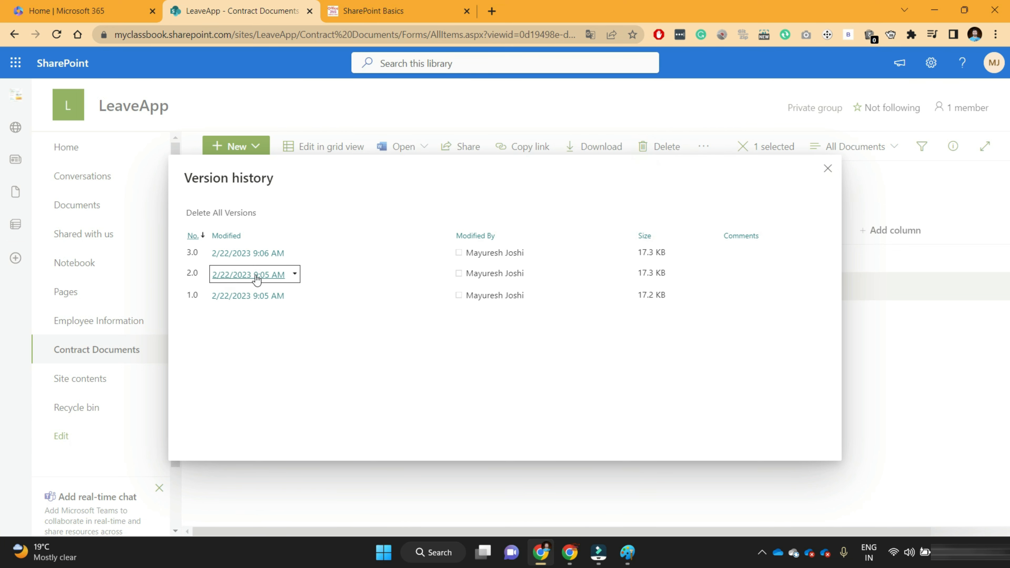
left_click(827, 170)
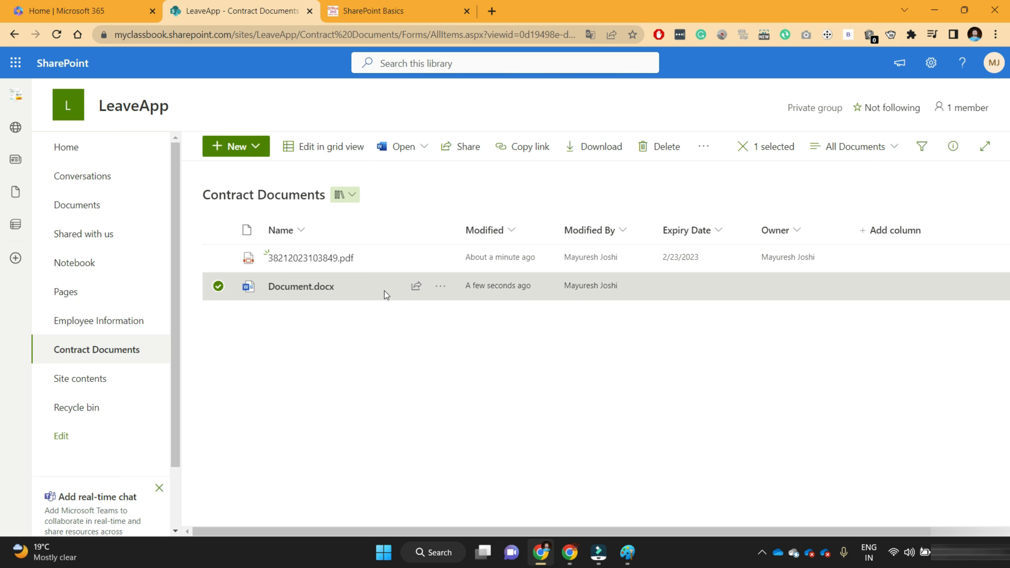
Review the Check-in/Check-out feature in the SharePoint Basics article and return to the Contract Documents library
left_click(374, 11)
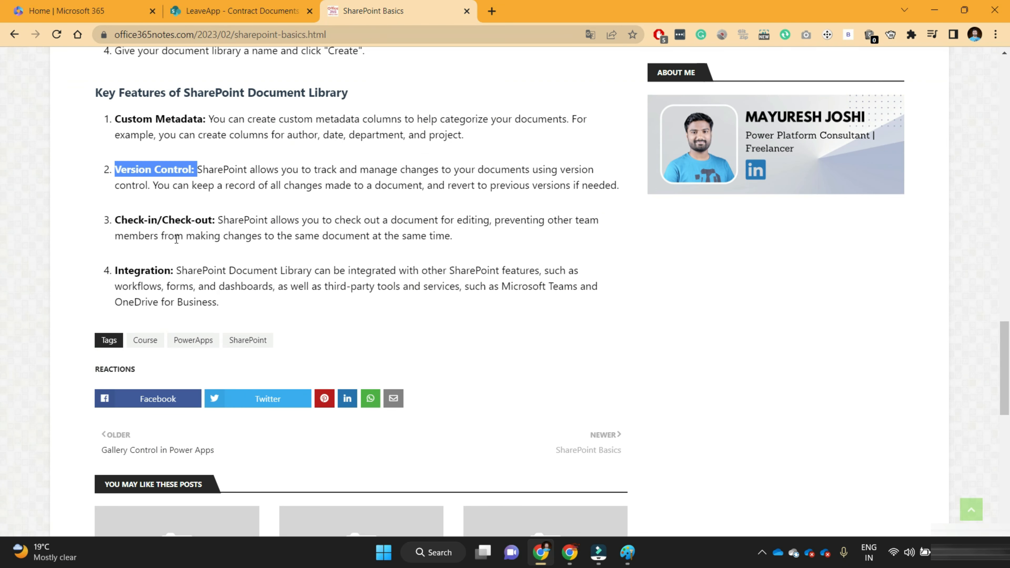
left_click_drag(116, 221, 215, 220)
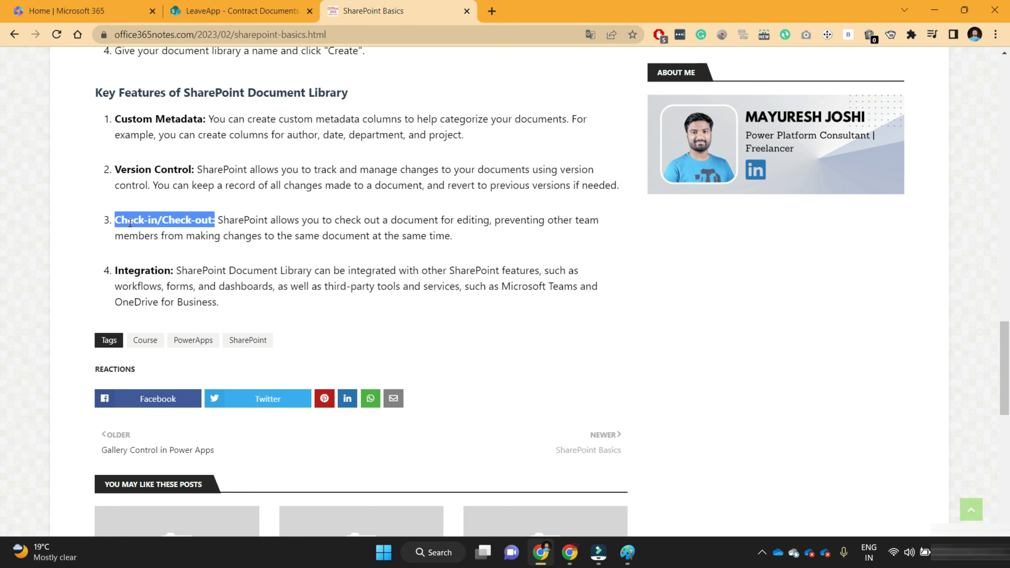
left_click(263, 11)
mouse_move(302, 290)
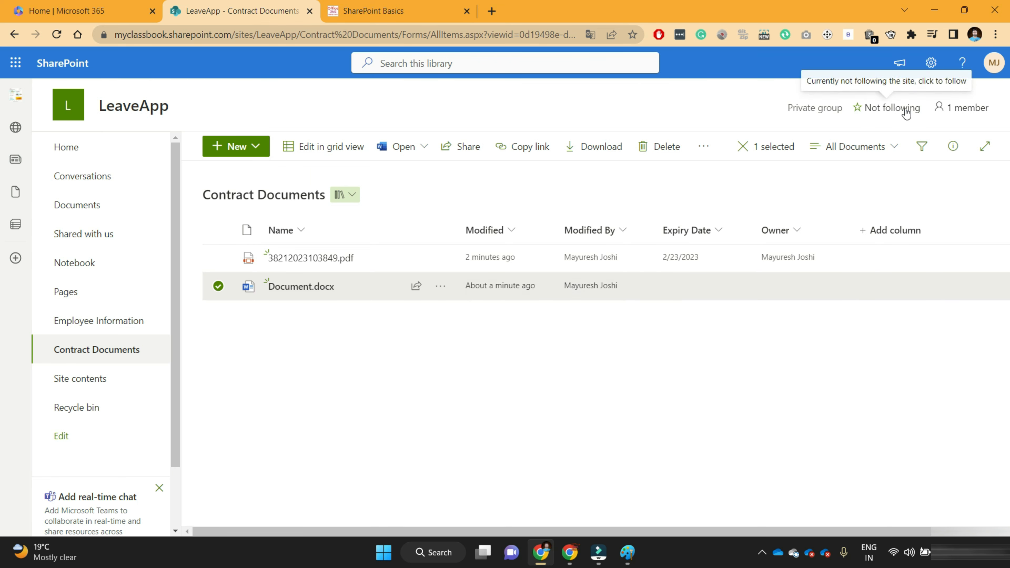
key("ctrl+l")
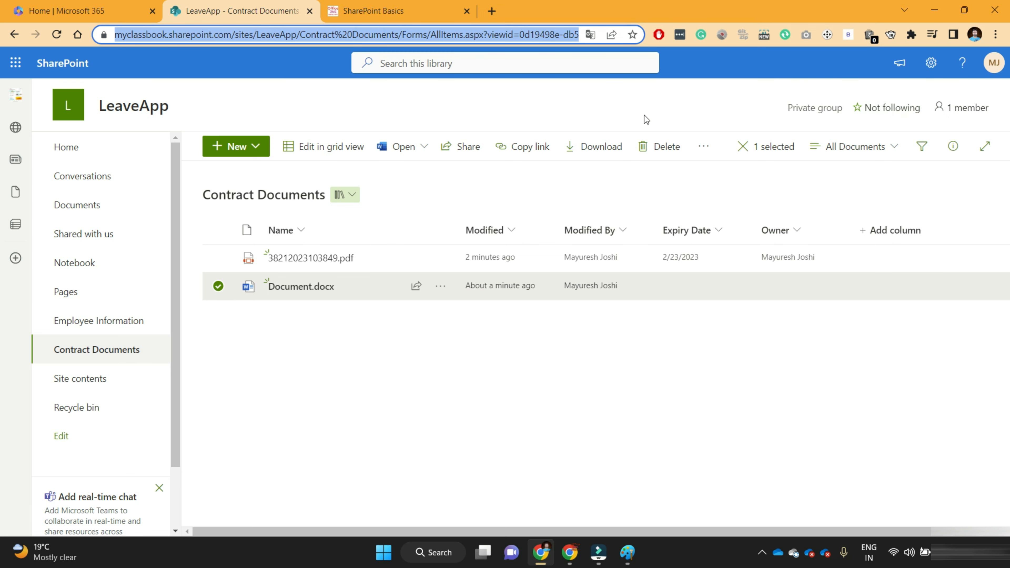
Open Document.docx from the Contract Documents library, inspect its second text line and close the document
left_click(294, 286)
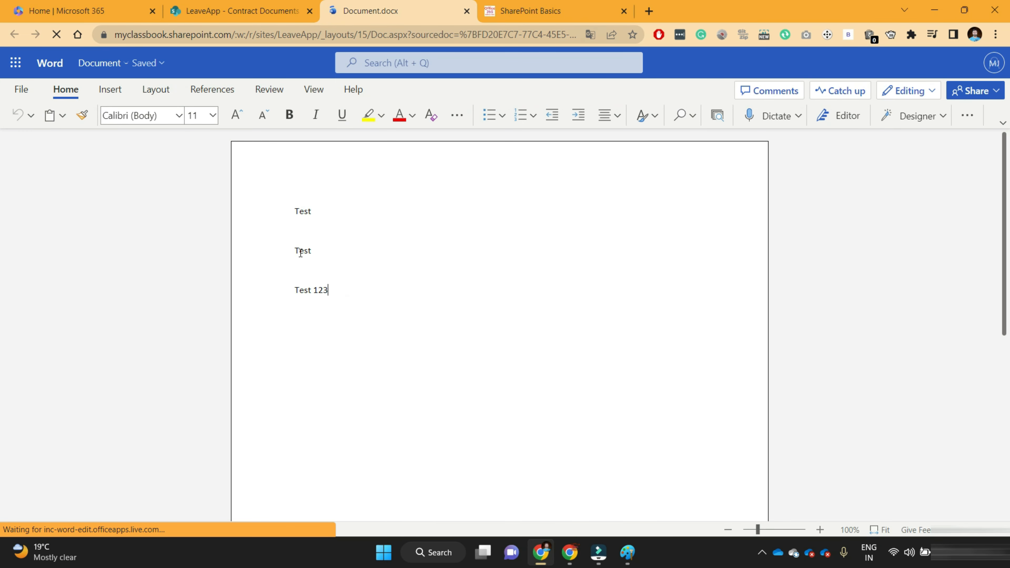
double_click(298, 252)
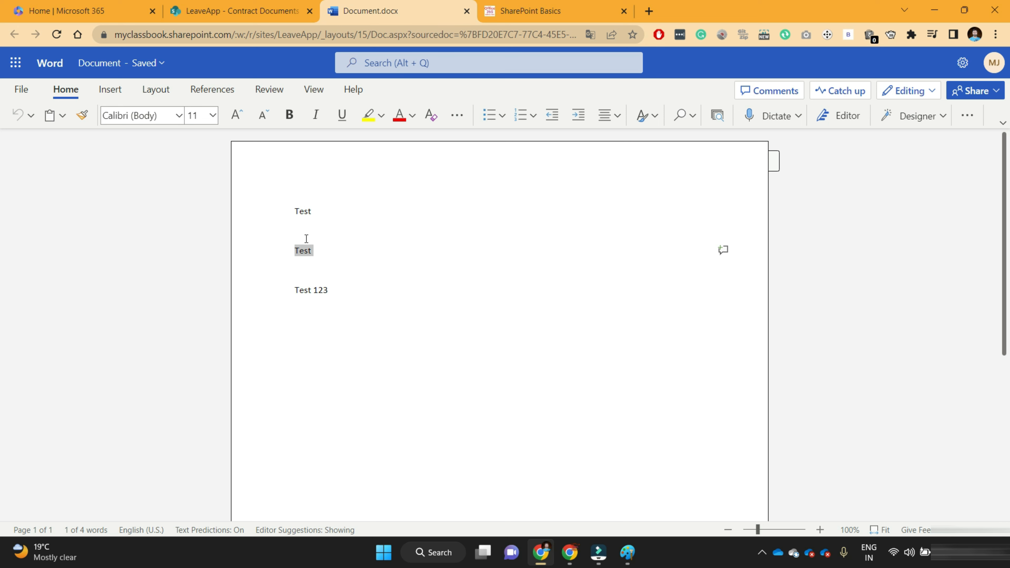
left_click(467, 11)
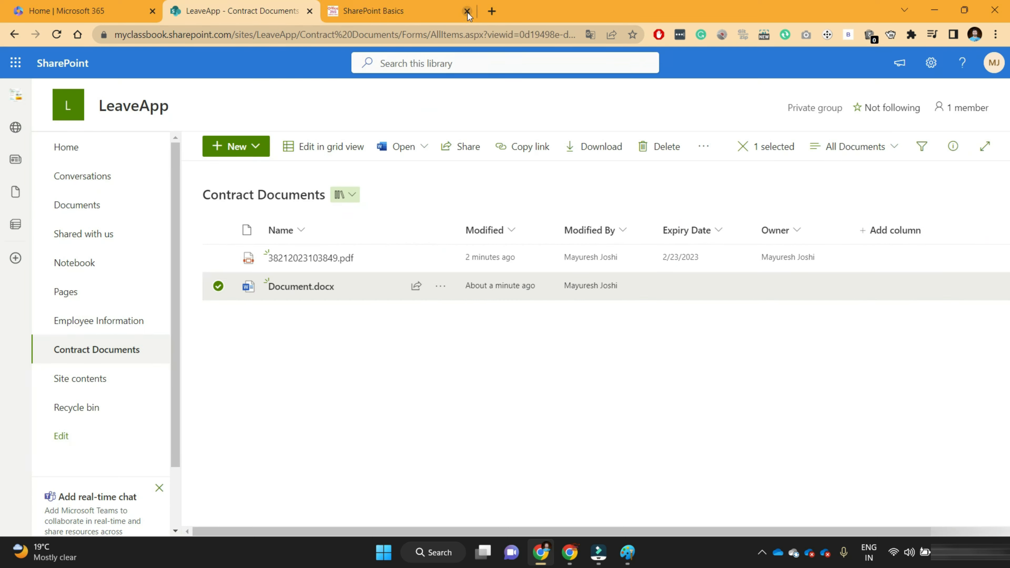
Check out Document.docx in the Contract Documents library and view its check-out status
left_click(438, 294)
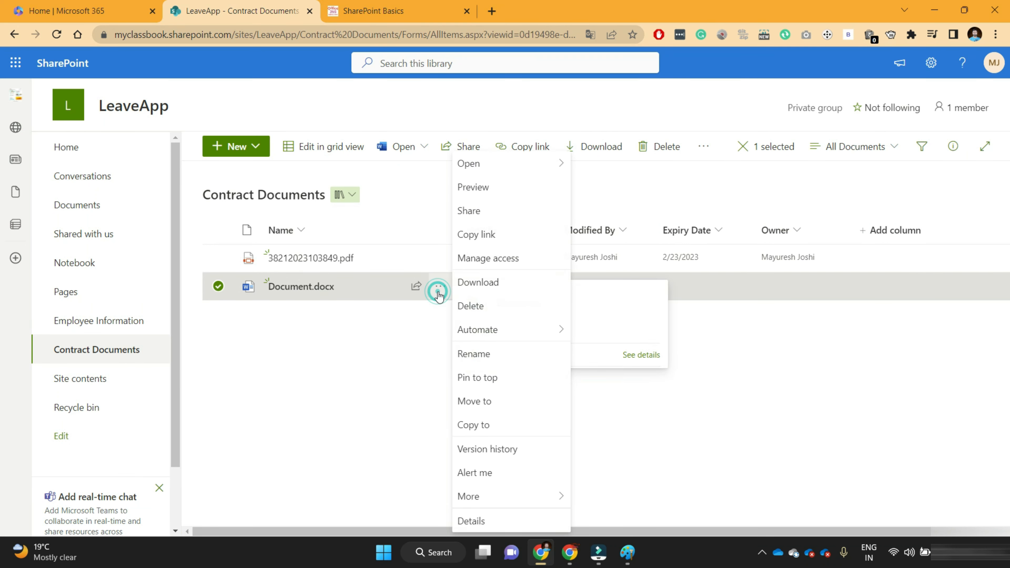
mouse_move(471, 496)
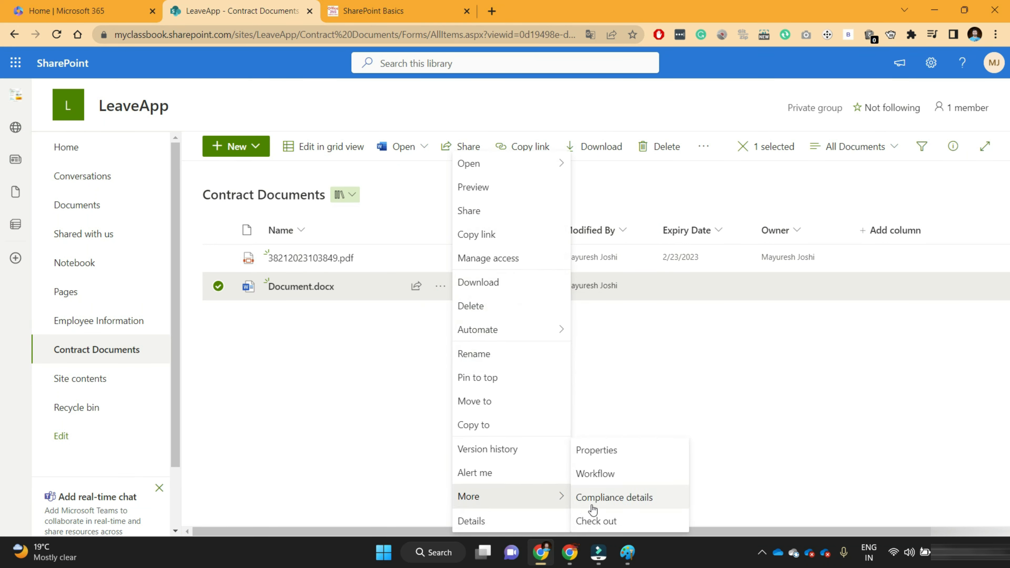
left_click(607, 525)
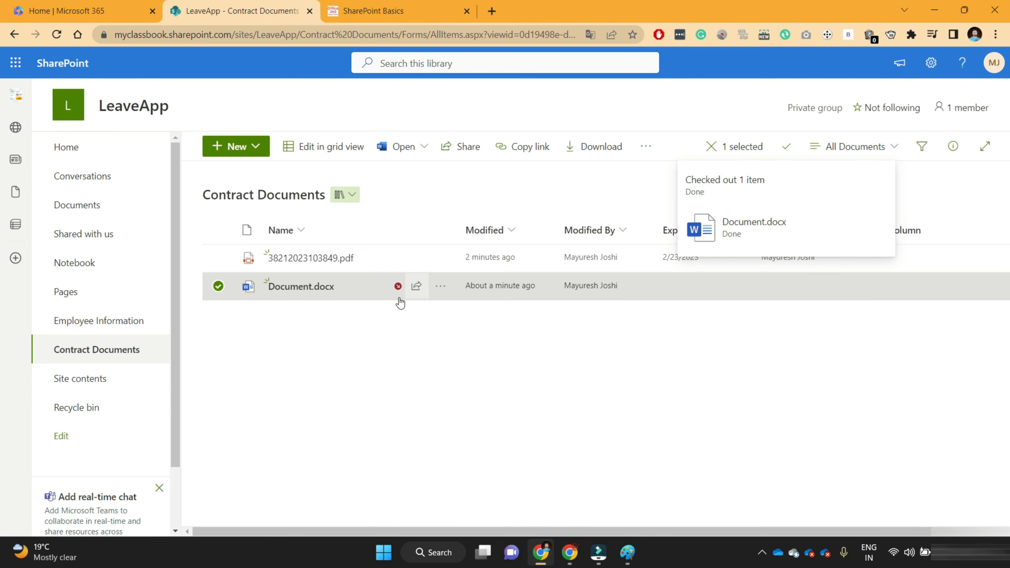
mouse_move(305, 296)
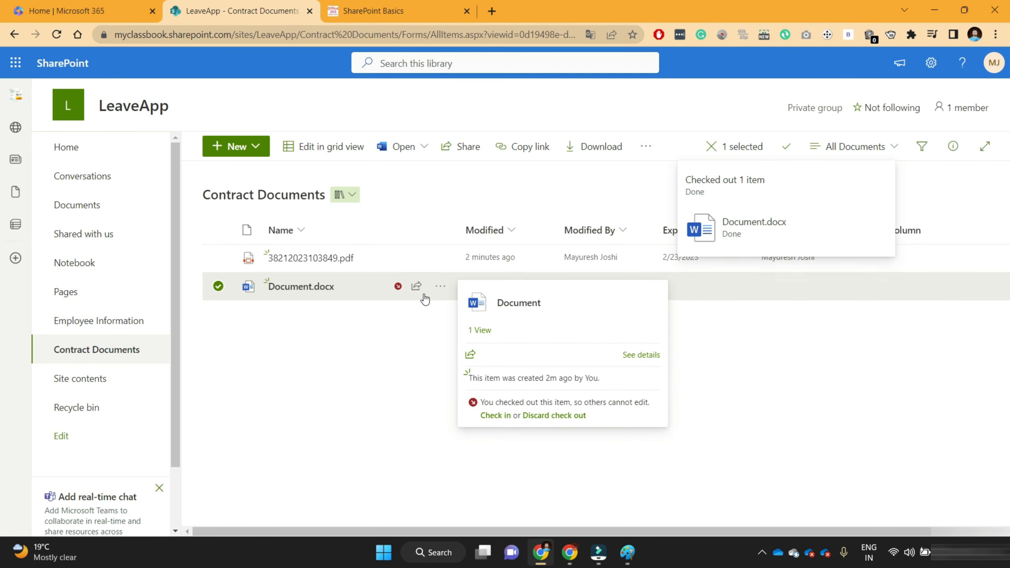
Check in Document.docx without a comment and view its file summary
left_click(440, 286)
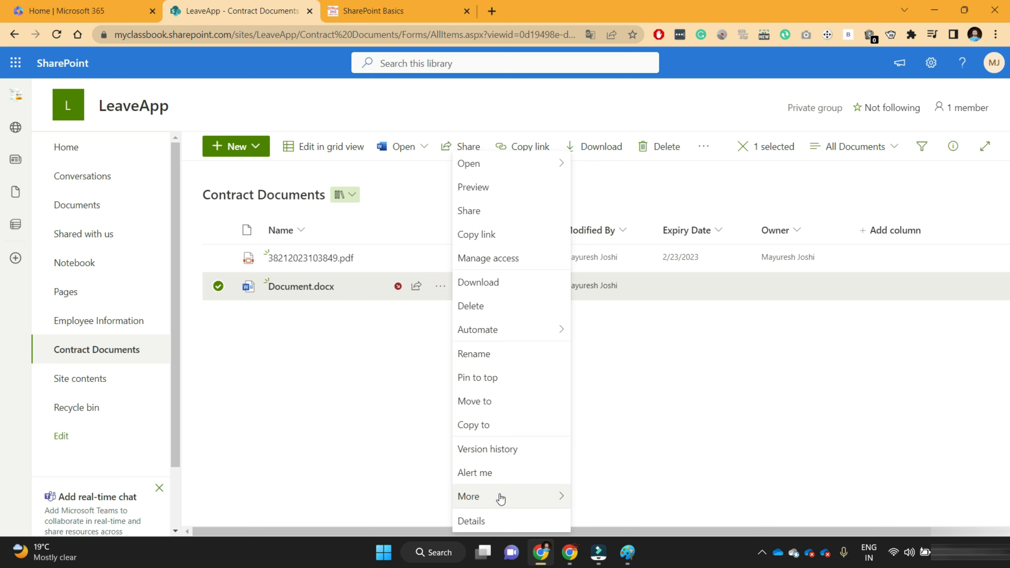
mouse_move(500, 496)
left_click(594, 502)
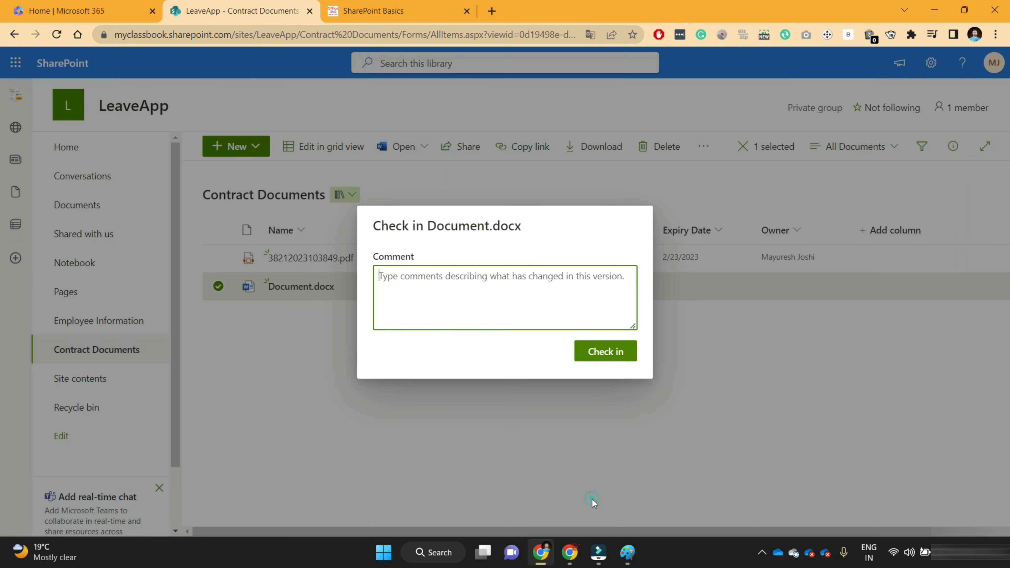
left_click(603, 352)
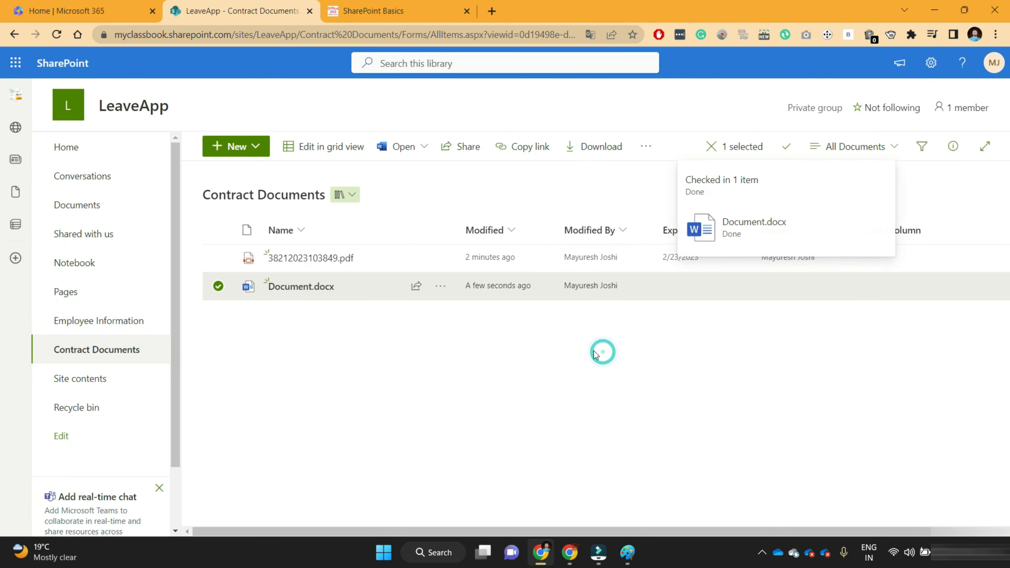
mouse_move(377, 297)
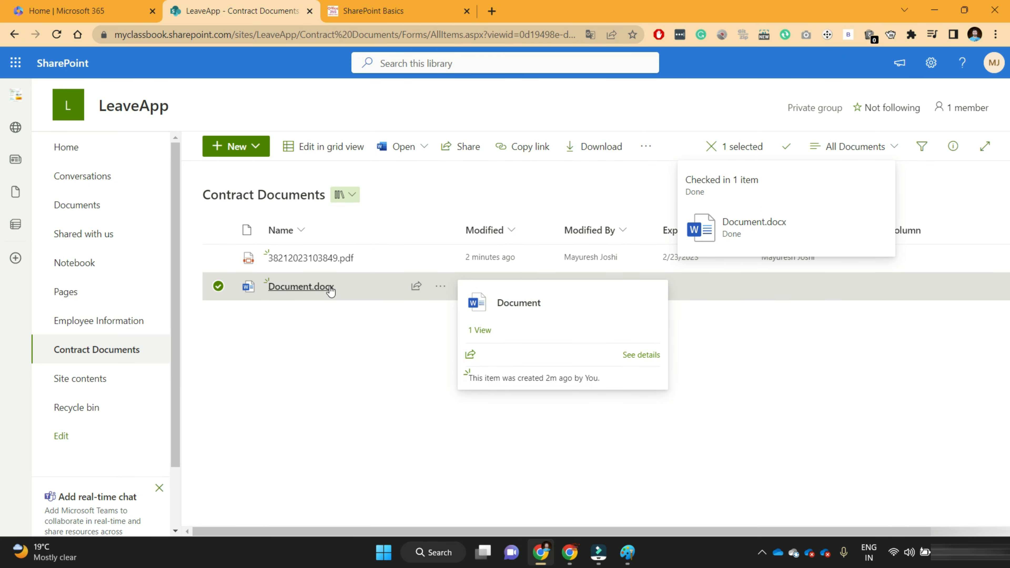
Examine the version control, check-in/check-out and integration features of document libraries in the SharePoint Basics article
key("ctrl+Tab")
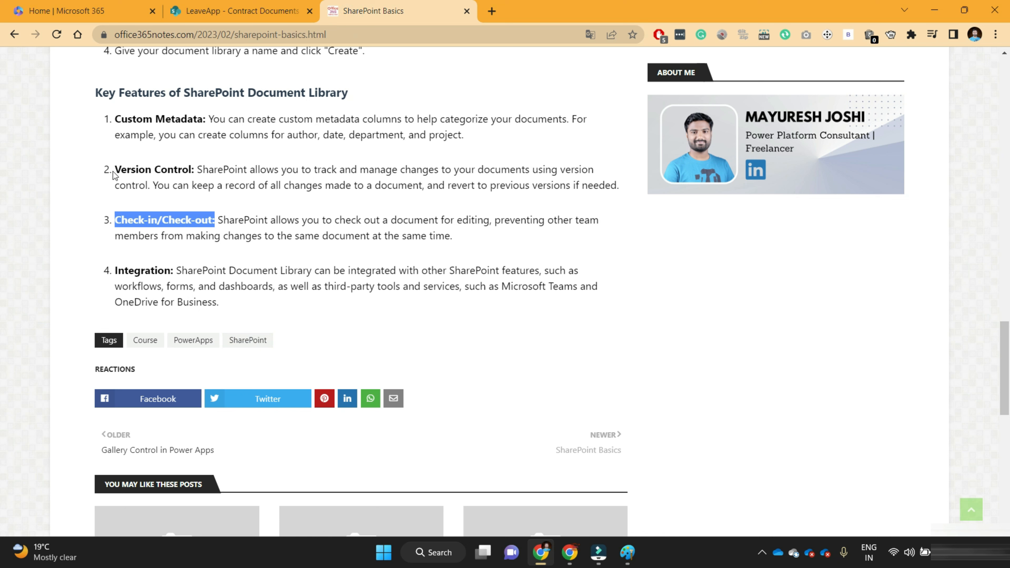
left_click_drag(116, 170, 195, 171)
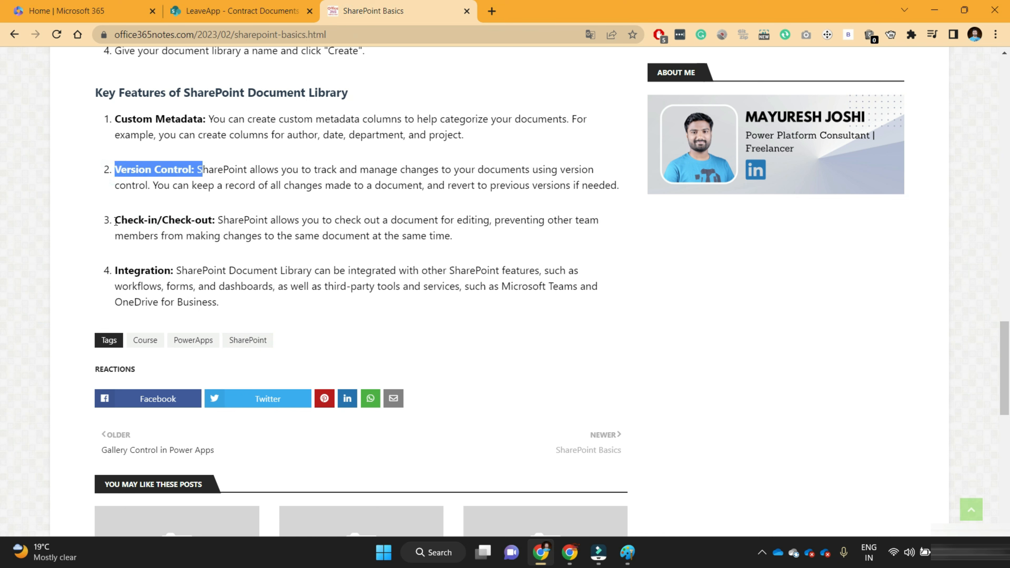
left_click_drag(114, 220, 213, 219)
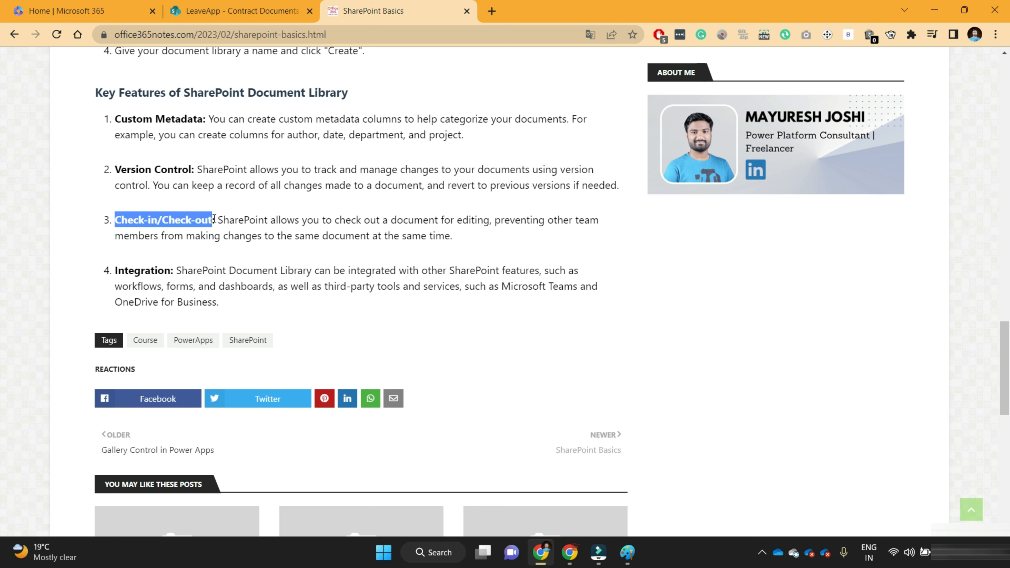
double_click(139, 269)
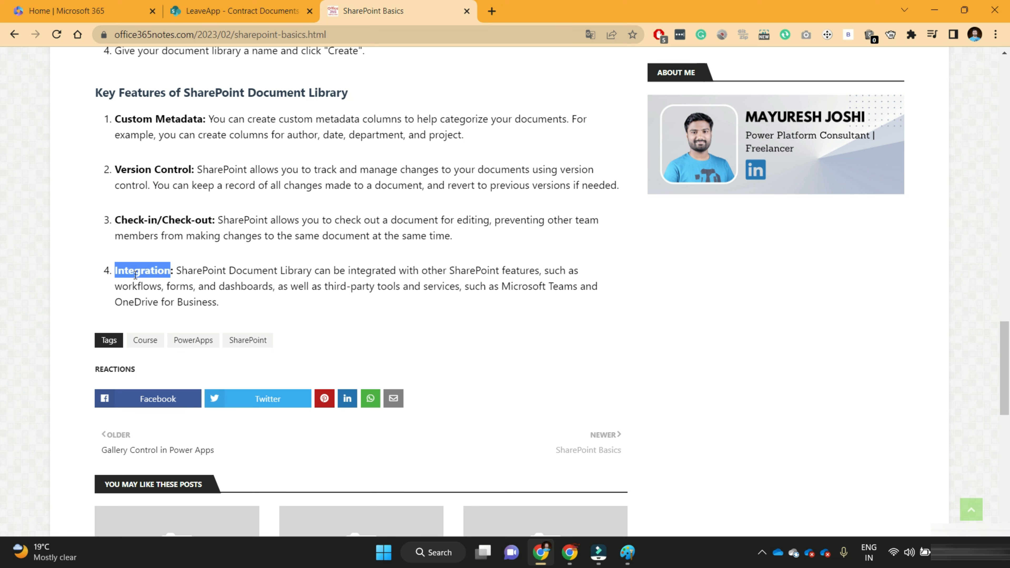
double_click(373, 272)
left_click_drag(487, 271, 525, 272)
left_click_drag(123, 291, 309, 286)
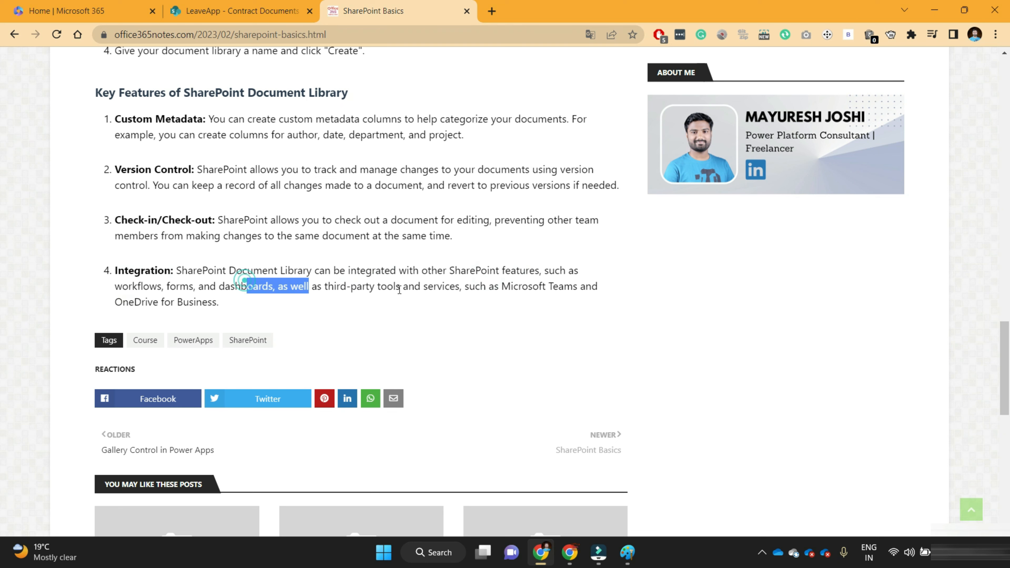
Examine the Permissions entry under the key features of SharePoint lists in the article
scroll(413, 290, "up", 6)
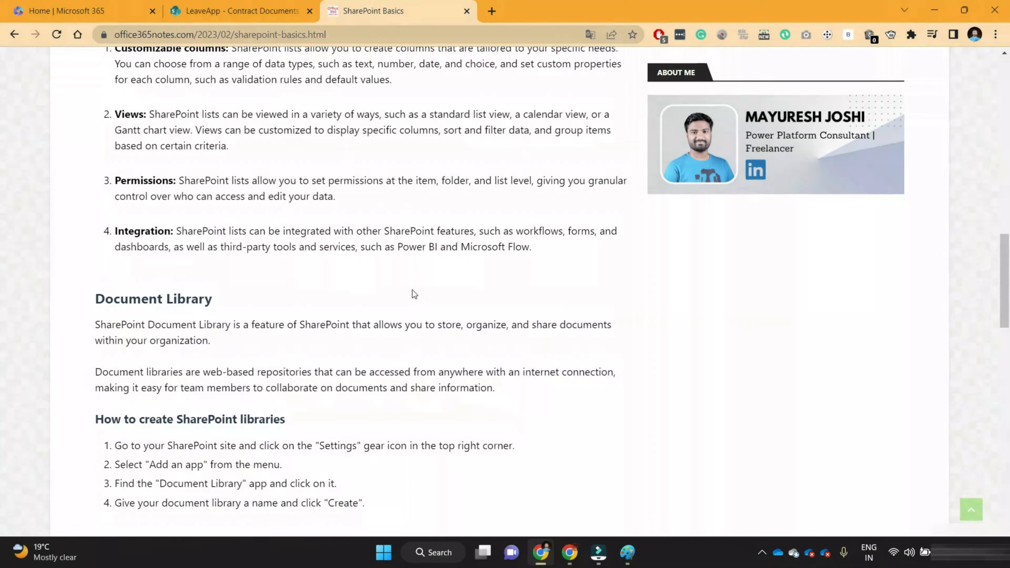
scroll(412, 290, "up", 3)
left_click_drag(142, 321, 175, 321)
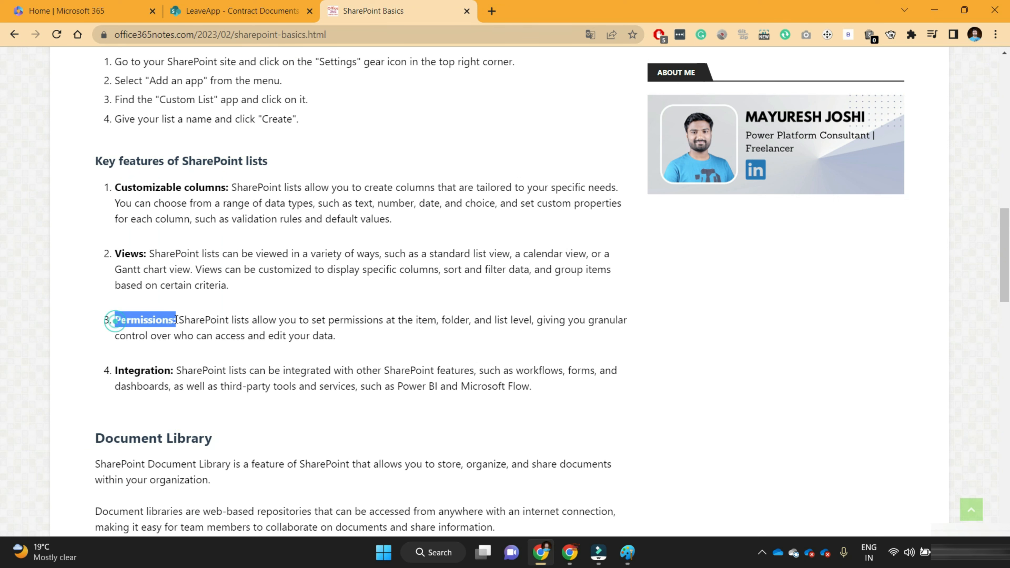
Return to the LeaveApp site and choose two colleagues from the directory as new members of its group
left_click(238, 12)
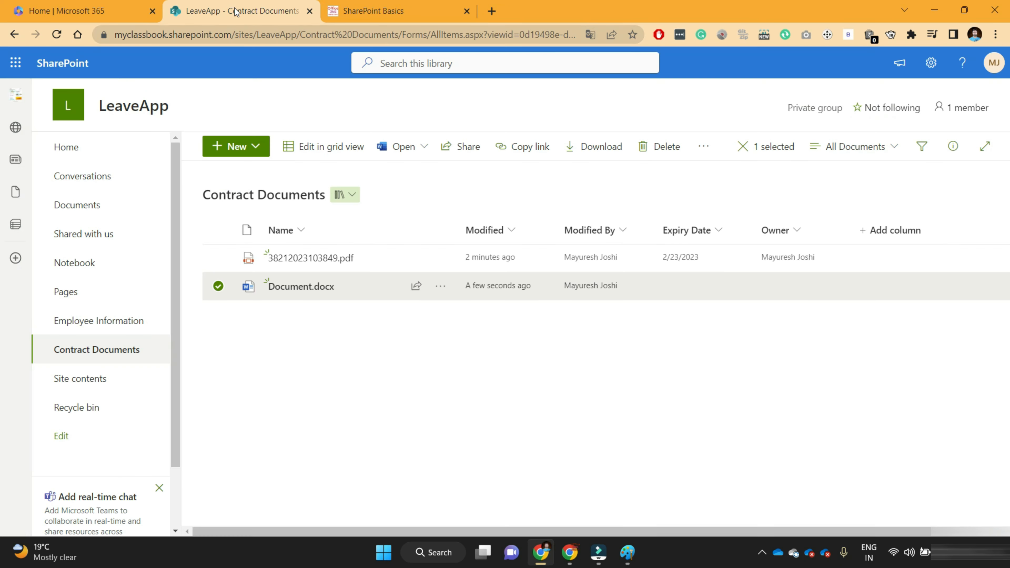
left_click(962, 115)
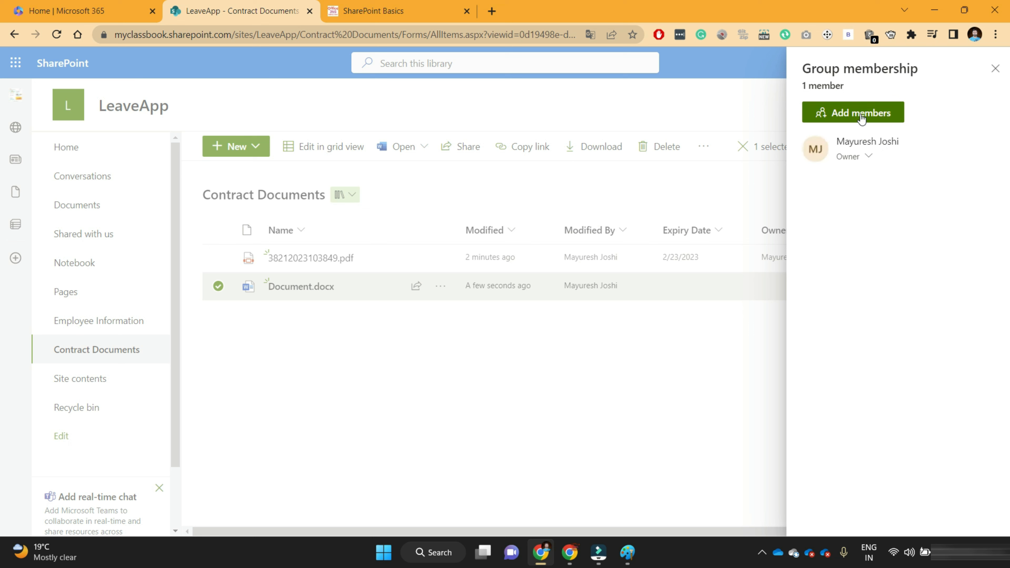
left_click(871, 120)
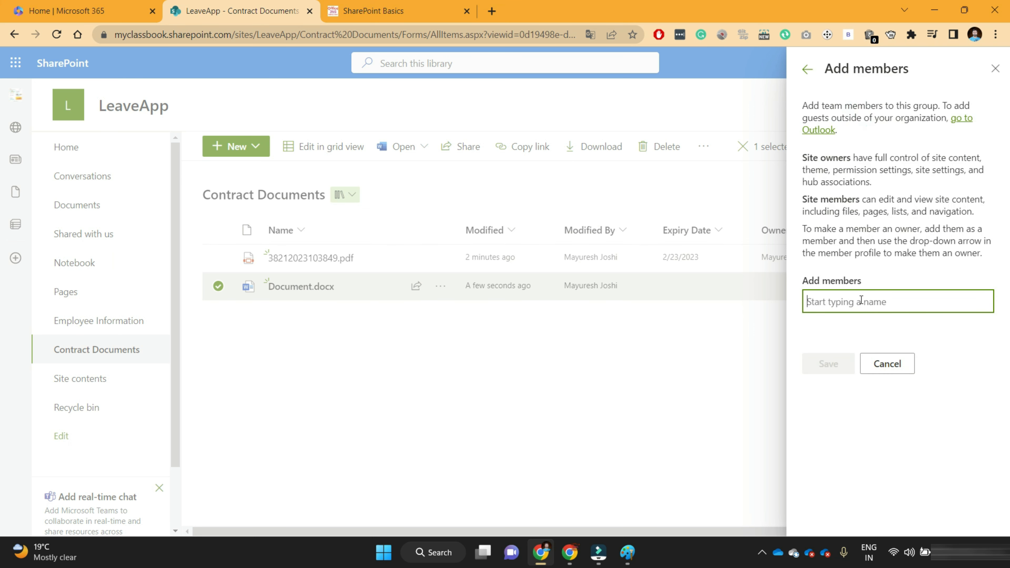
type("umesh")
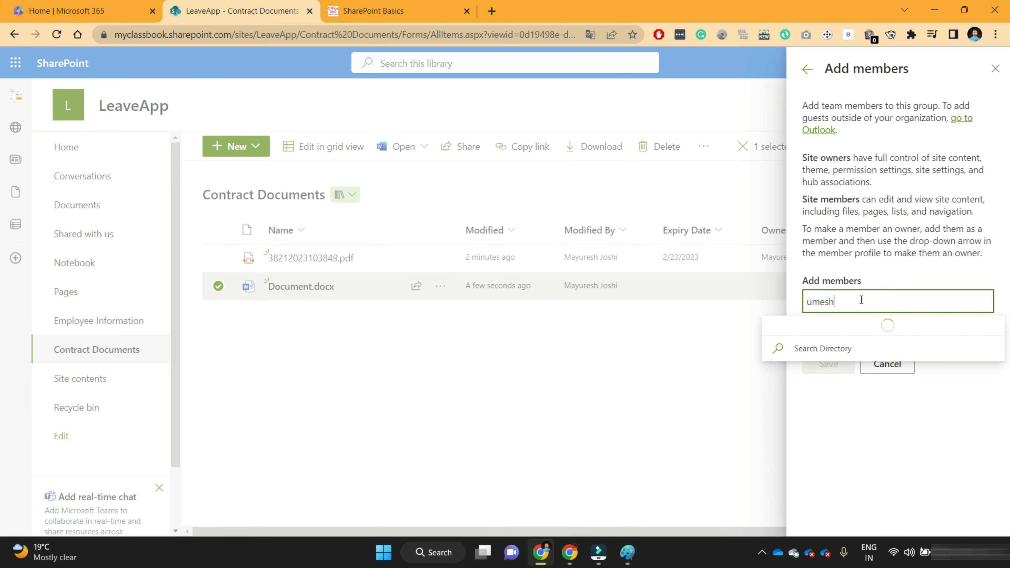
left_click(858, 336)
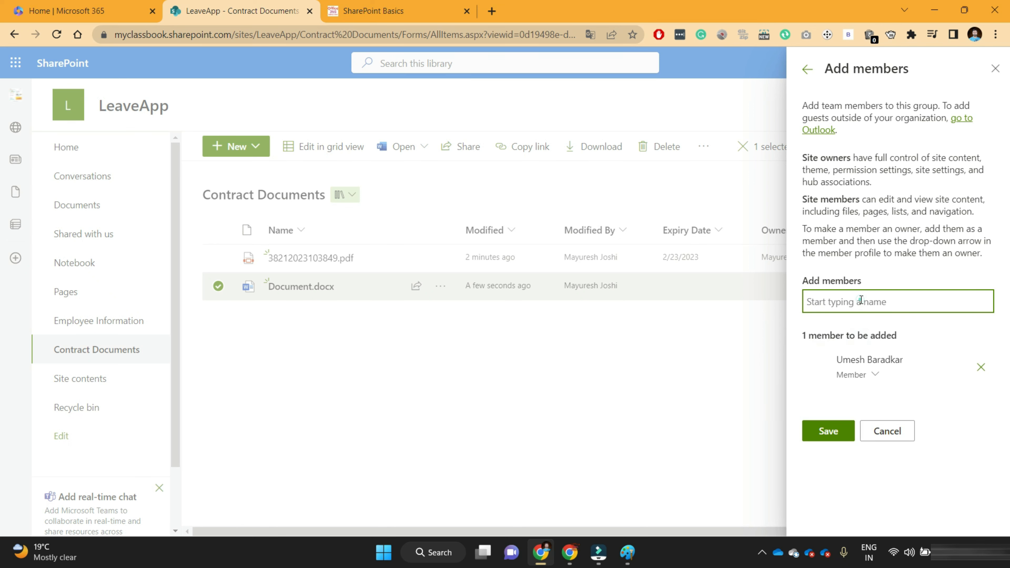
type("nikita")
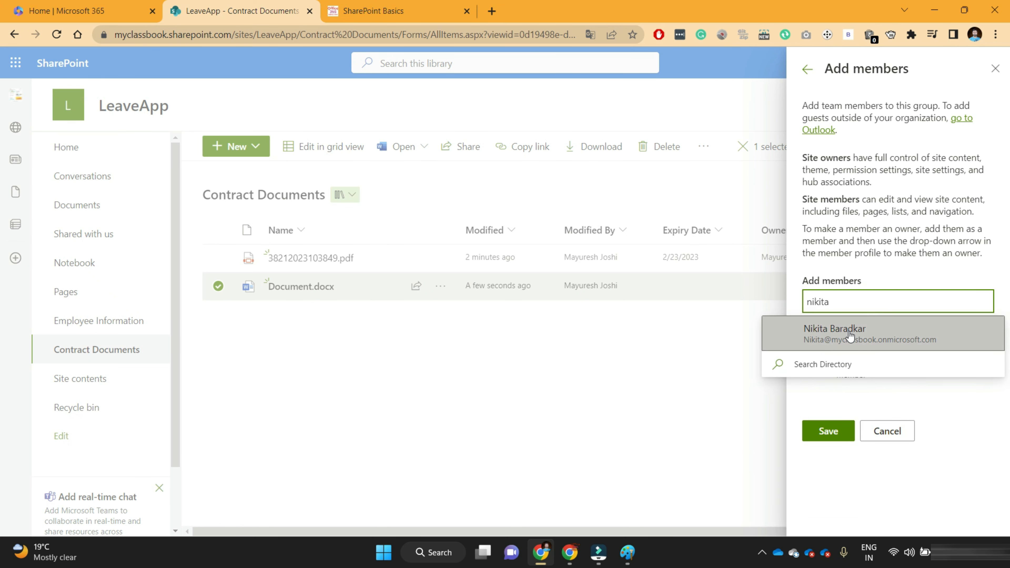
left_click(850, 336)
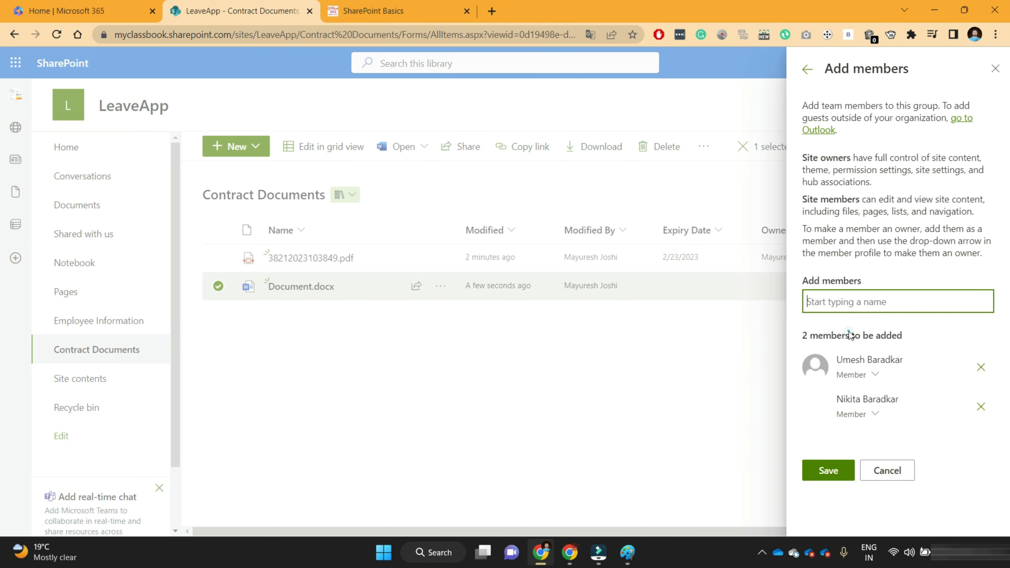
Check the role choices for the first new person, keep Member, save both additions and close the group membership
left_click(860, 382)
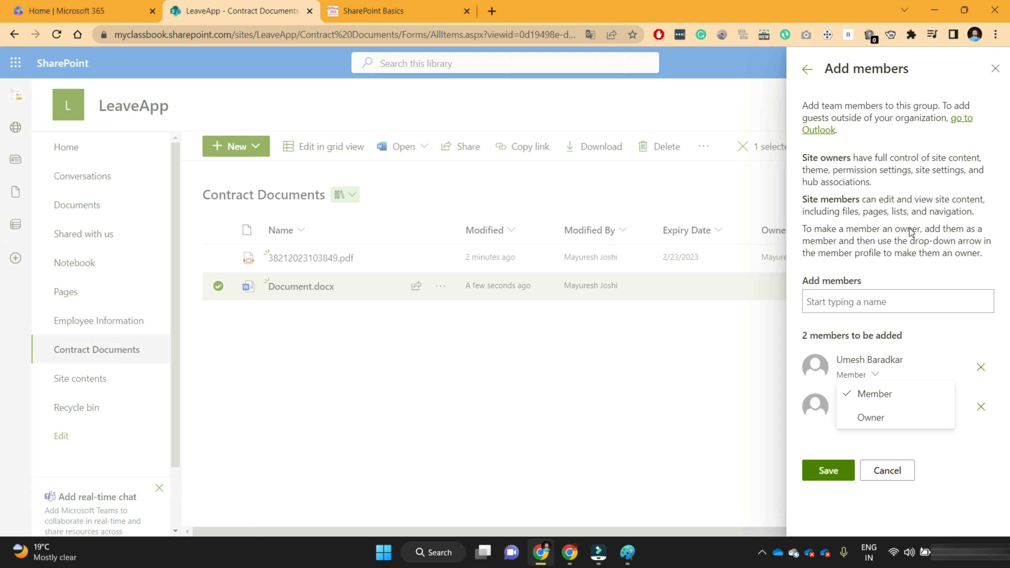
left_click(833, 442)
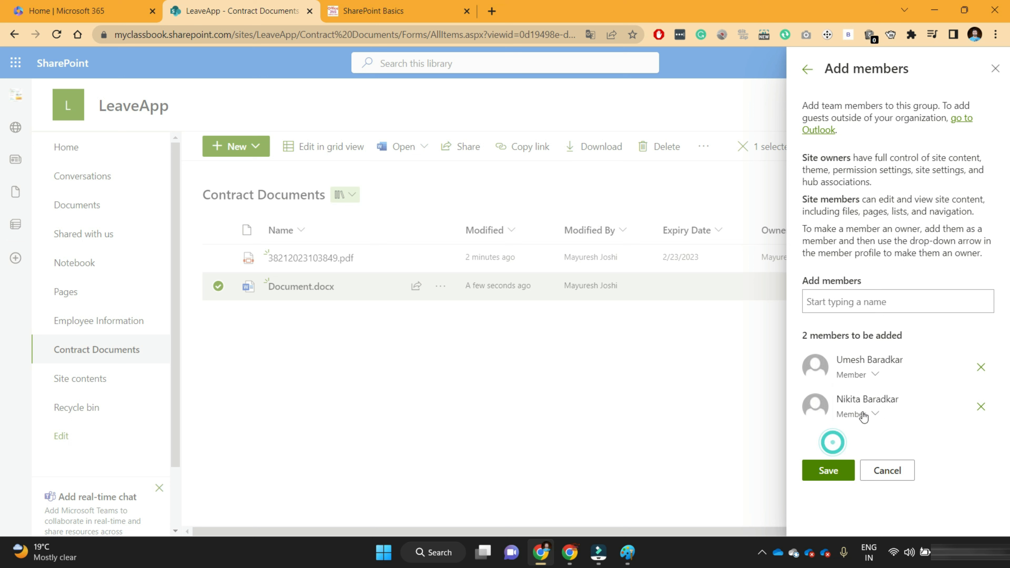
left_click(830, 470)
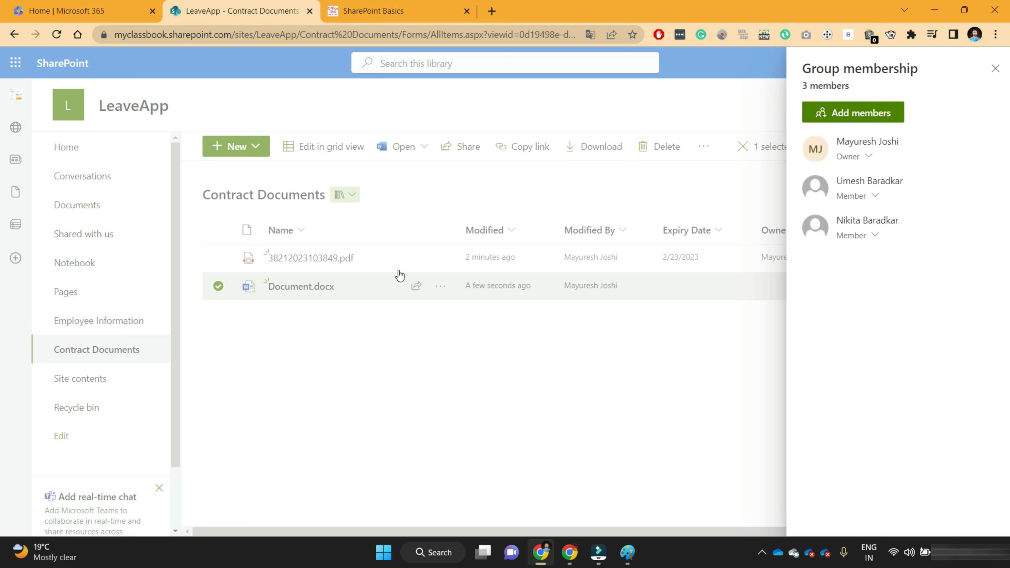
left_click(995, 69)
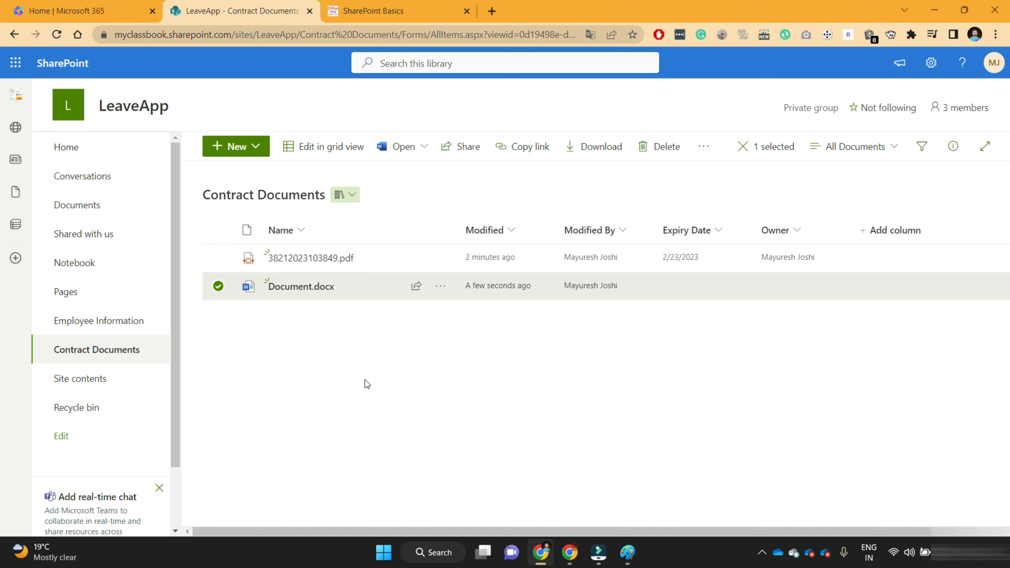
Open the settings of the Employee Information list from the site contents and check its web address
left_click(104, 385)
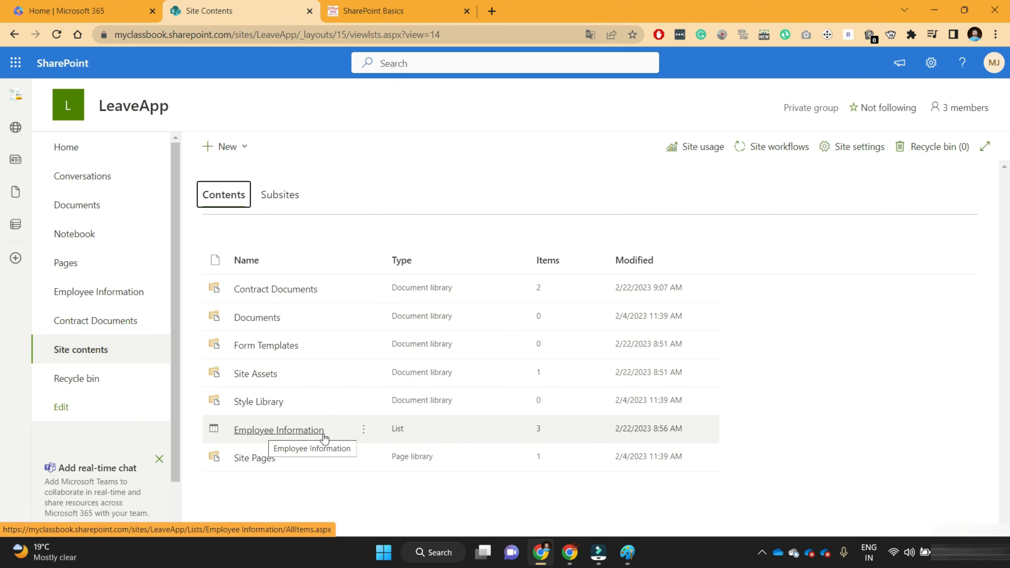
left_click(366, 437)
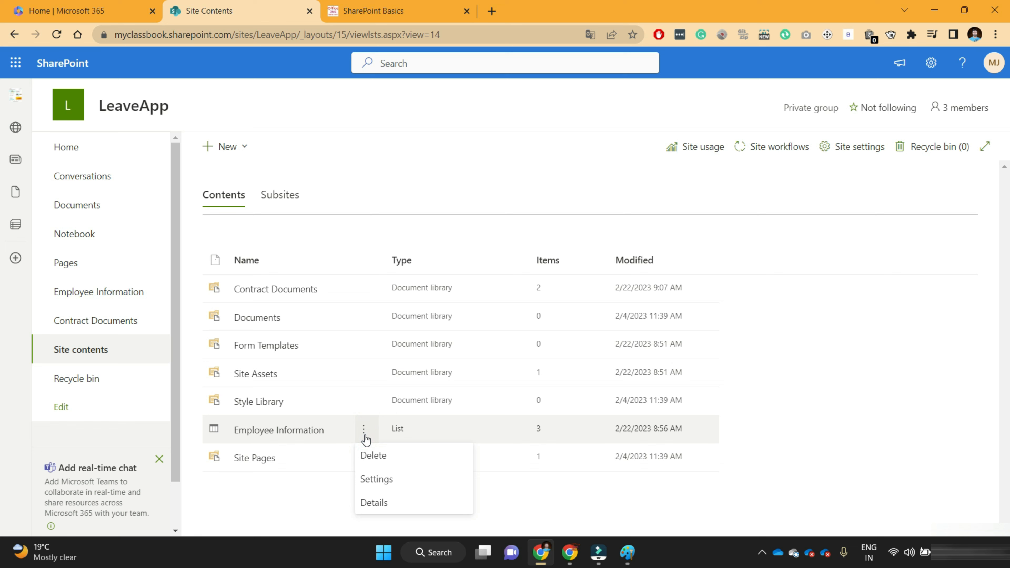
left_click(380, 482)
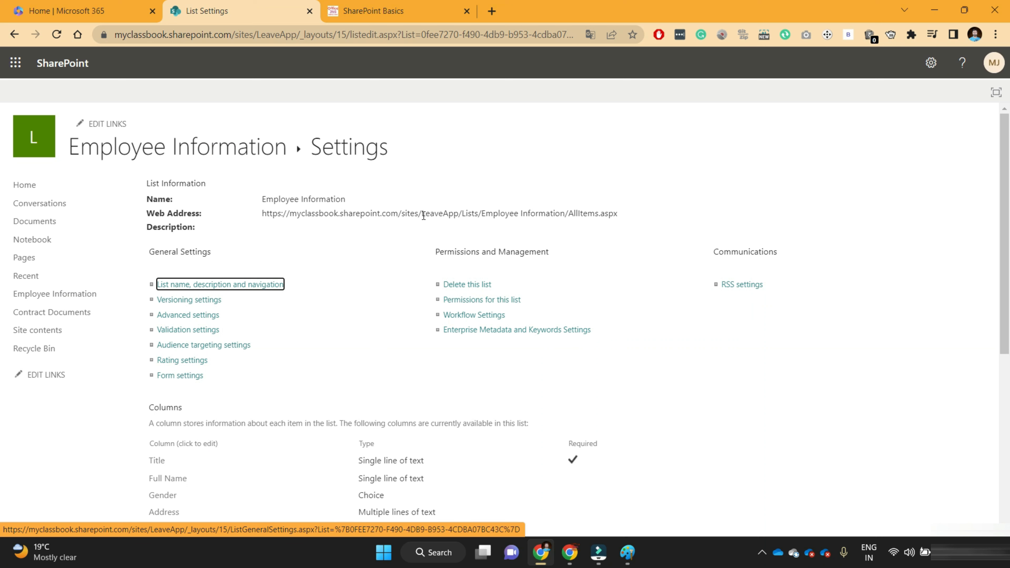
left_click_drag(480, 213, 565, 213)
left_click_drag(462, 213, 481, 214)
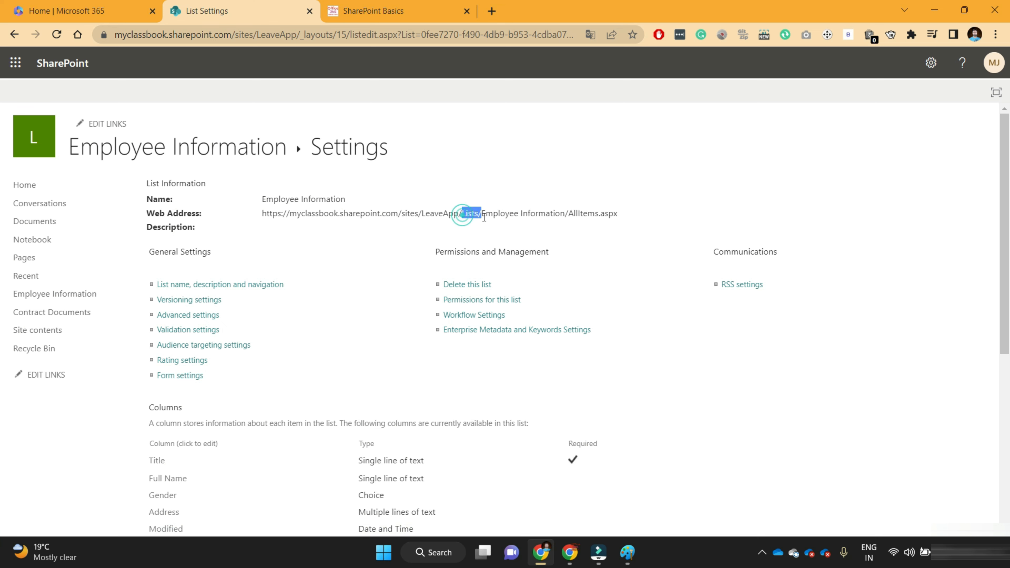
Examine the columns of the Employee Information list, comparing the Title and system columns with the custom Full Name, Gender and Address columns
scroll(291, 329, "down", 5)
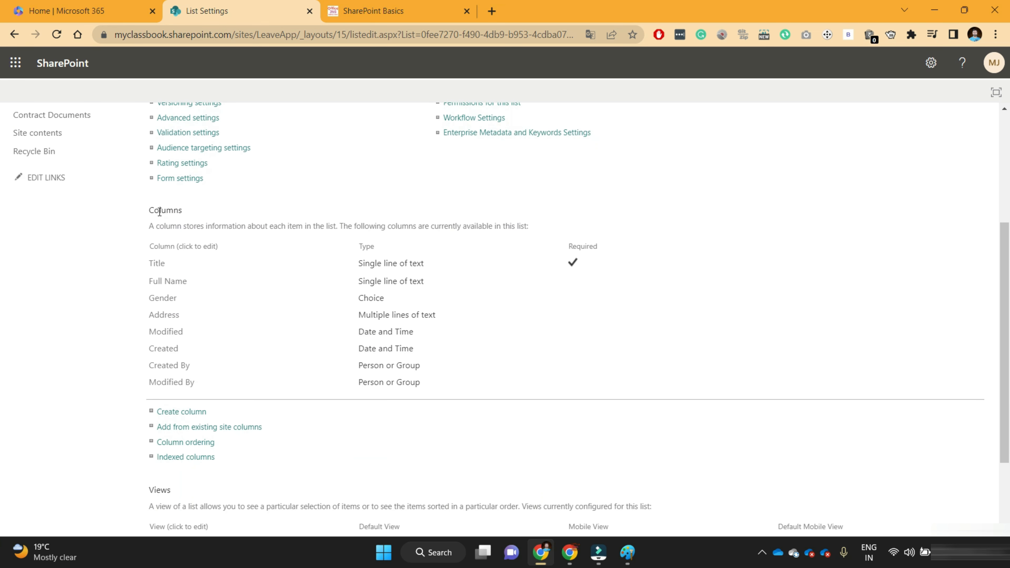
double_click(151, 210)
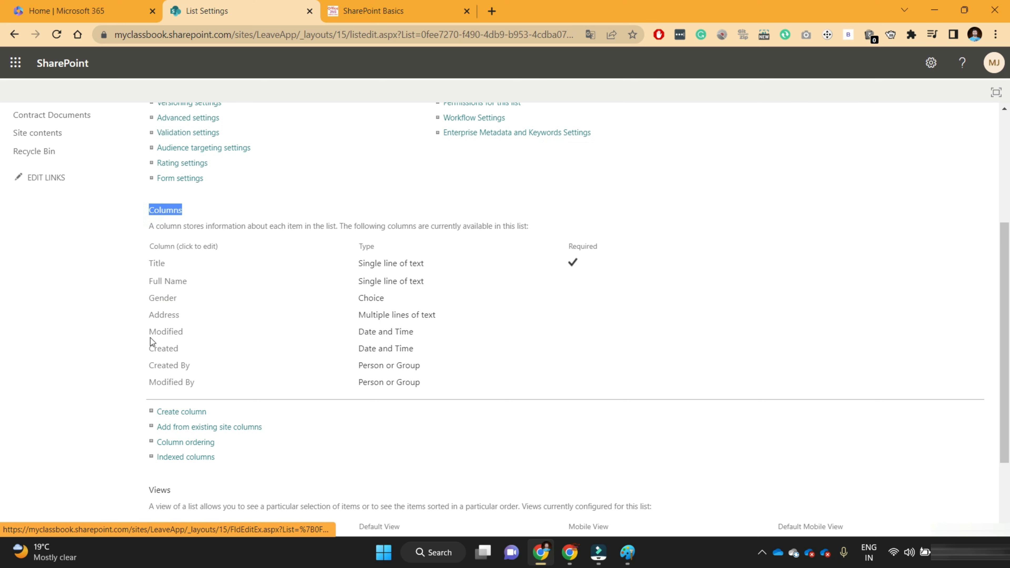
left_click_drag(143, 332, 202, 355)
left_click(203, 354)
left_click_drag(434, 384, 150, 337)
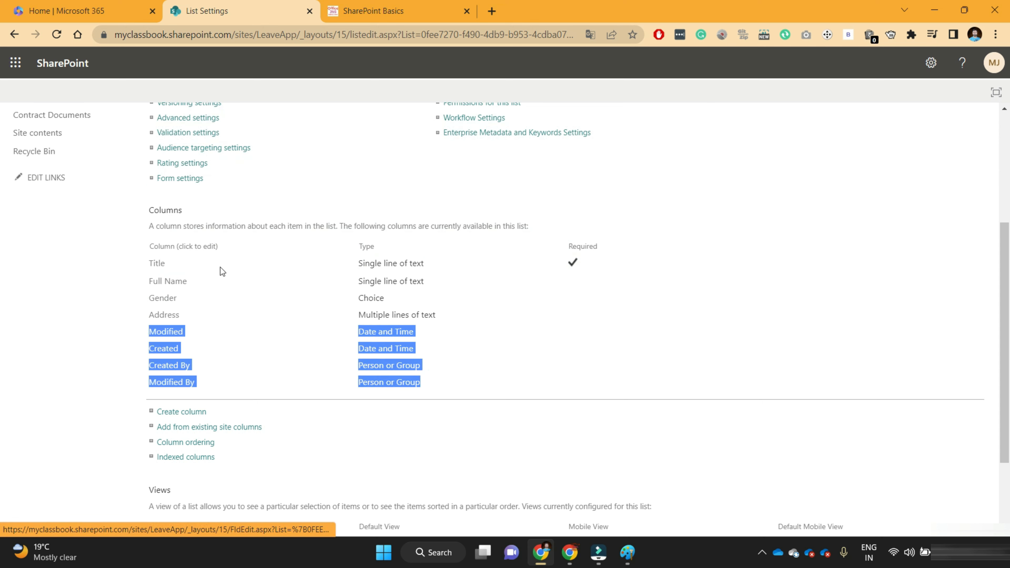
left_click_drag(435, 263, 150, 259)
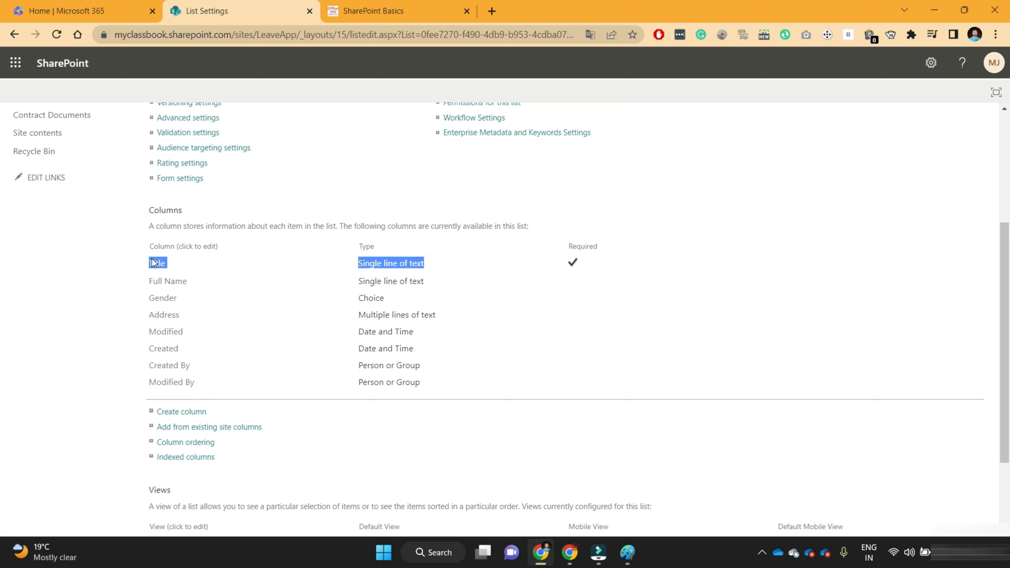
left_click_drag(420, 333, 189, 302)
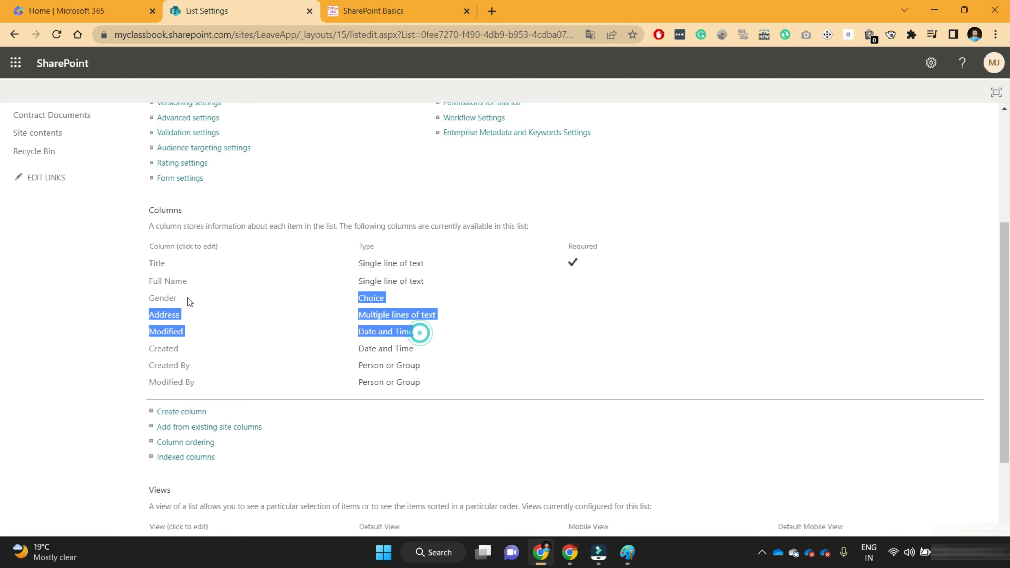
left_click(238, 302)
left_click_drag(451, 316, 151, 281)
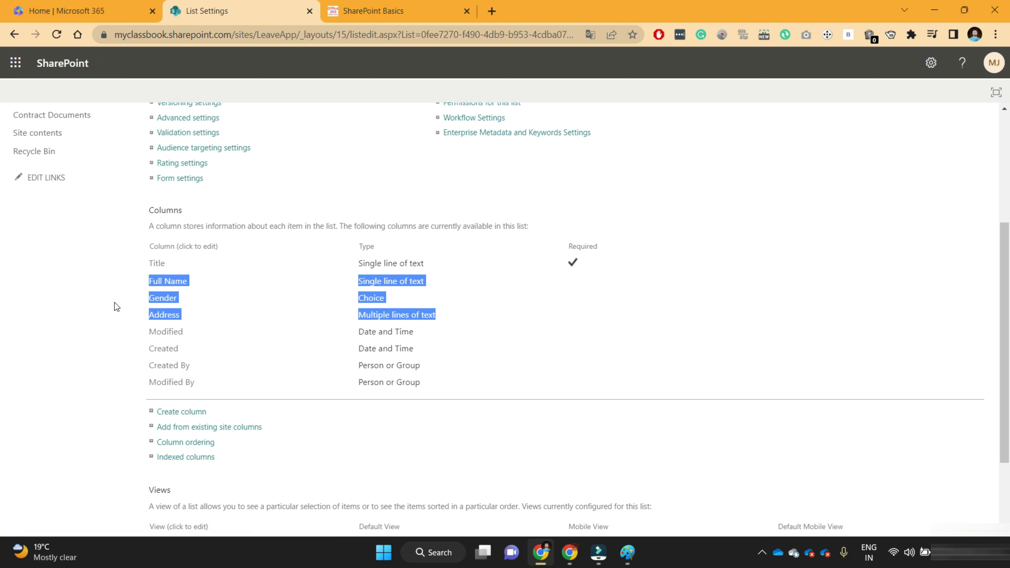
Review the Full Name column's type, additional settings and default value options, and return to the list settings without changes
left_click(168, 282)
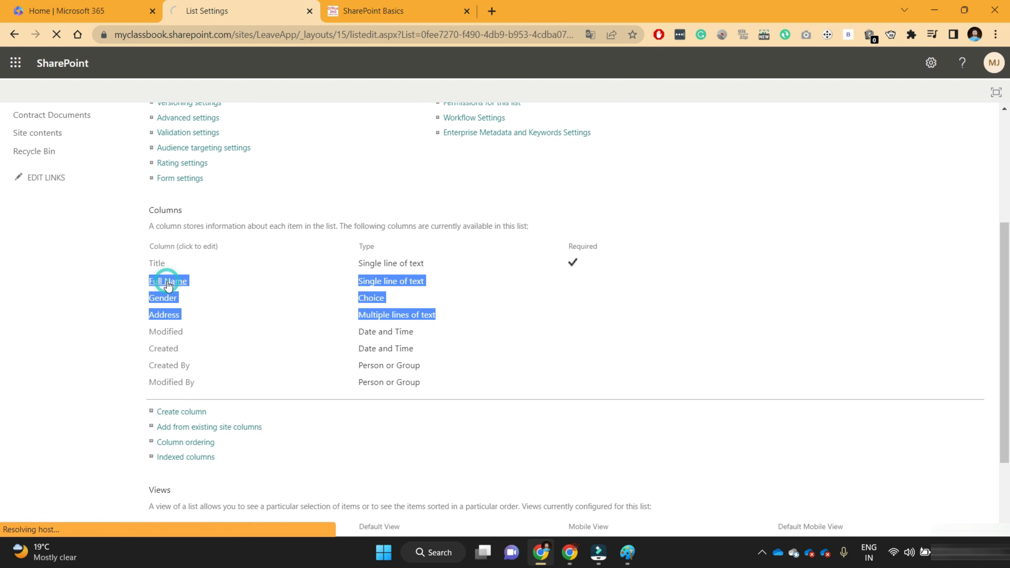
scroll(563, 383, "down", 8)
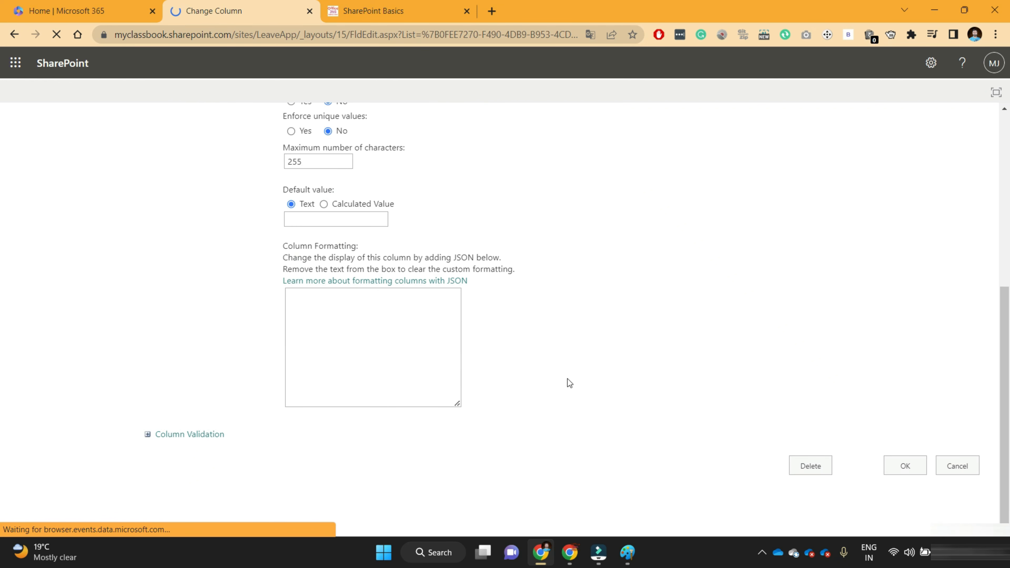
scroll(570, 263, "up", 6)
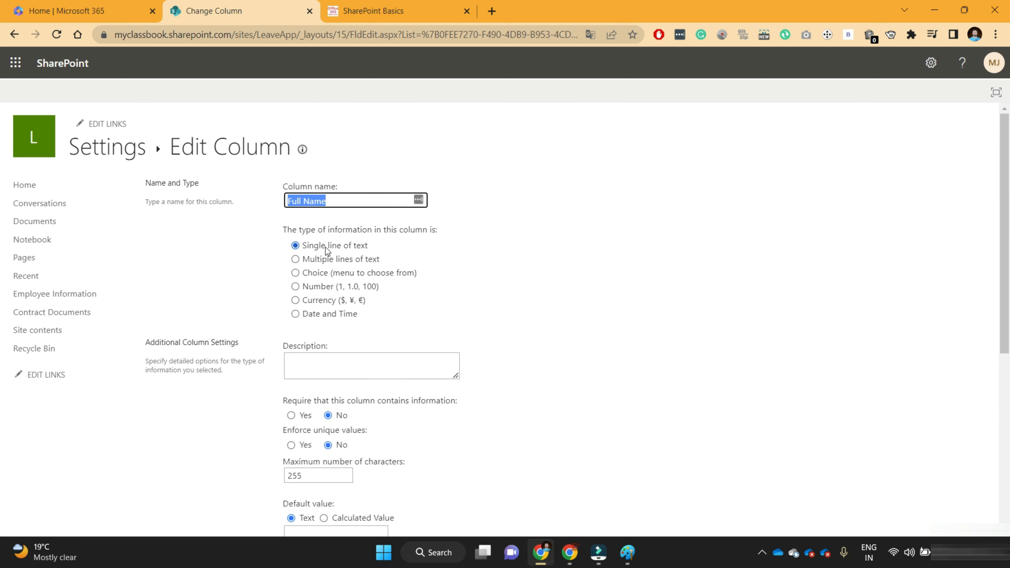
scroll(533, 318, "down", 4)
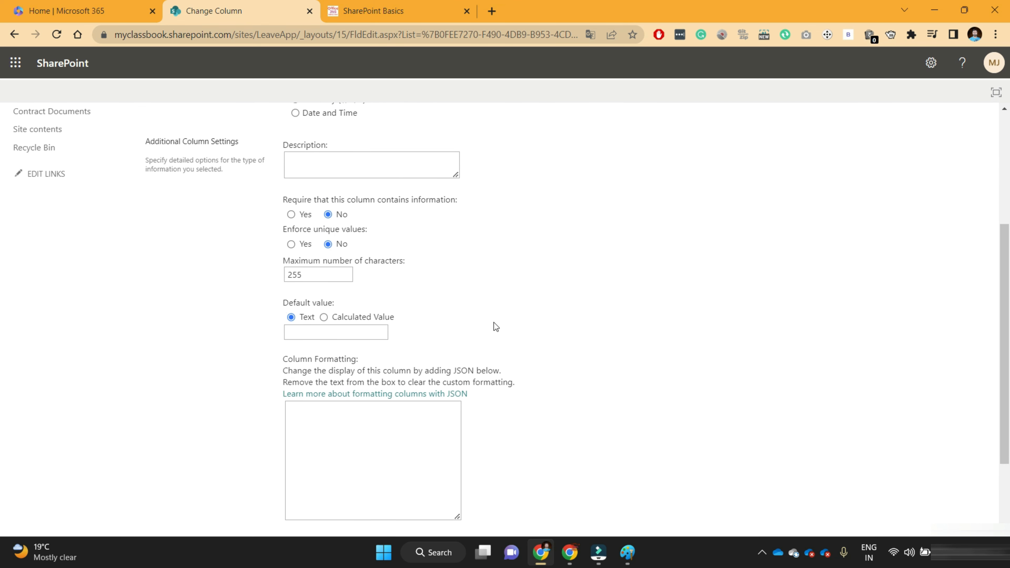
scroll(494, 322, "down", 1)
left_click_drag(285, 245, 337, 243)
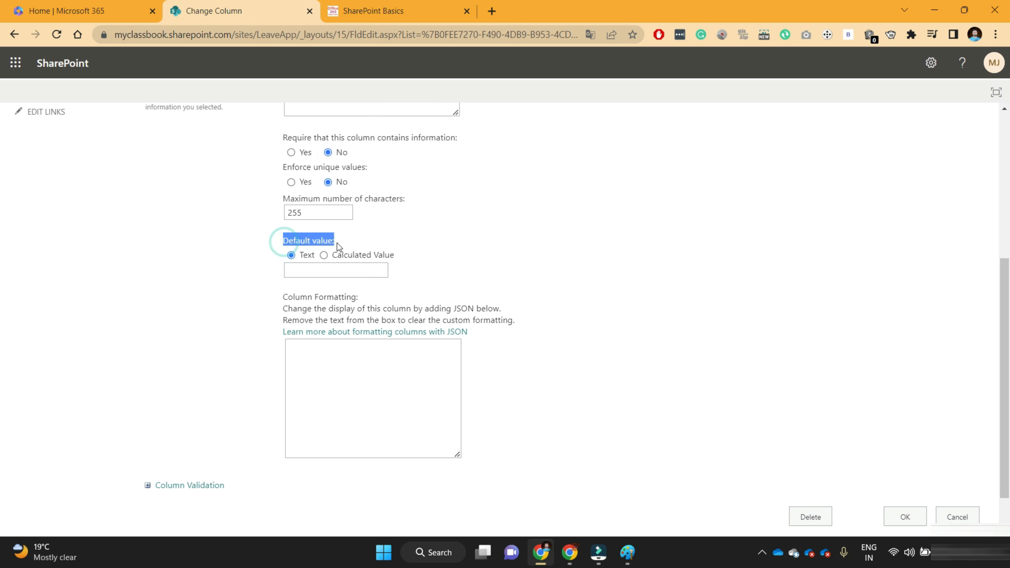
scroll(520, 275, "up", 3)
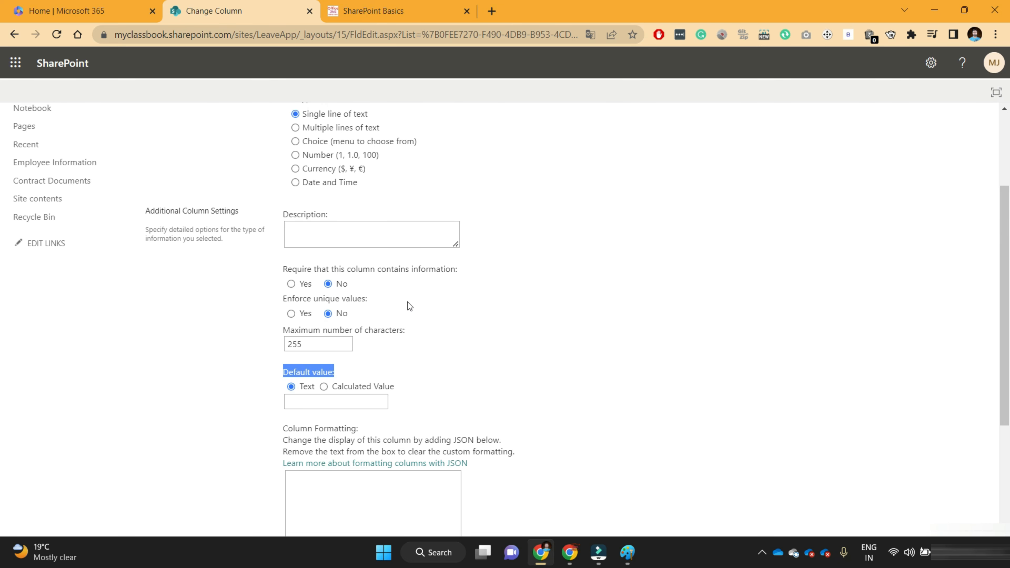
scroll(407, 302, "up", 3)
left_click(18, 38)
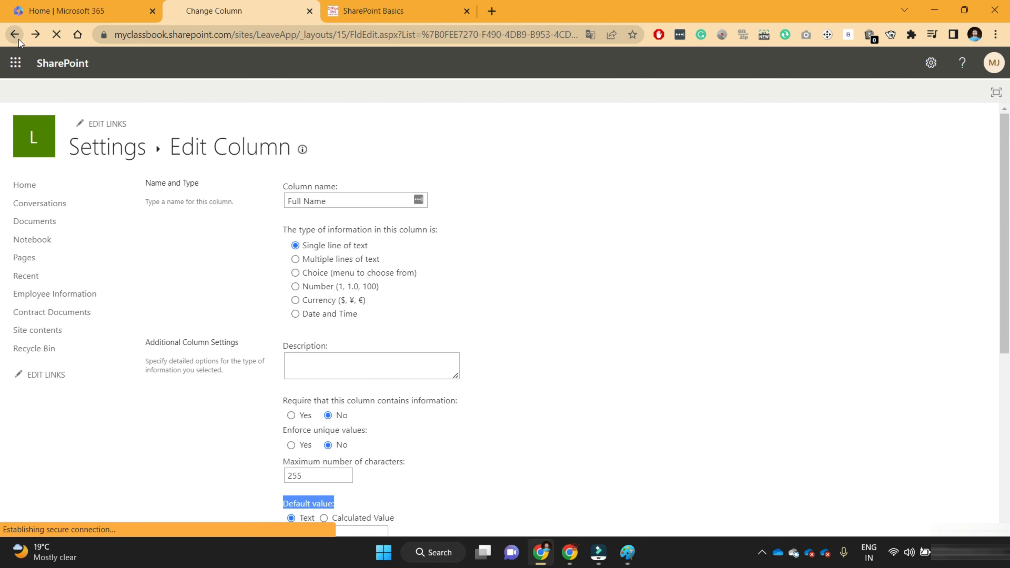